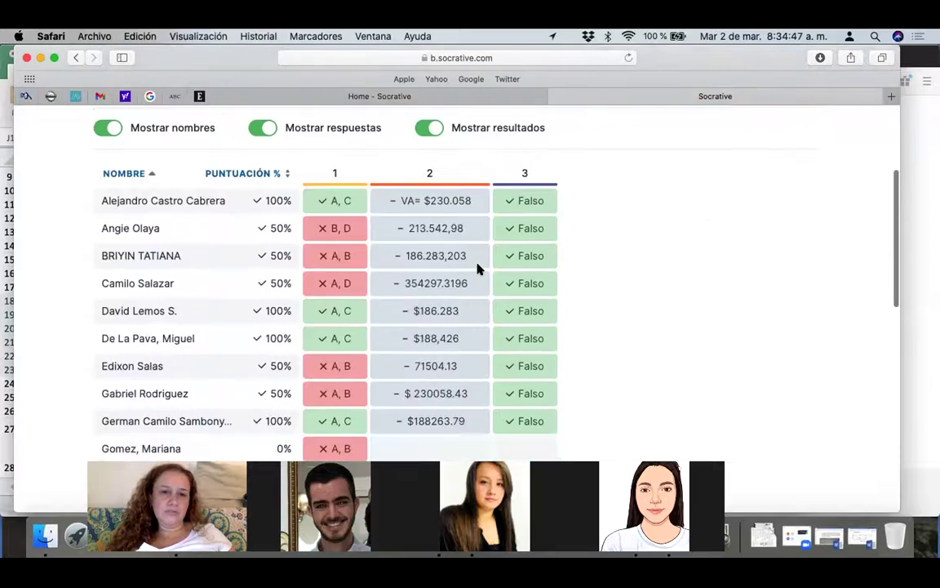
pyautogui.scroll(-3, 213, 416)
pyautogui.scroll(-5, 214, 416)
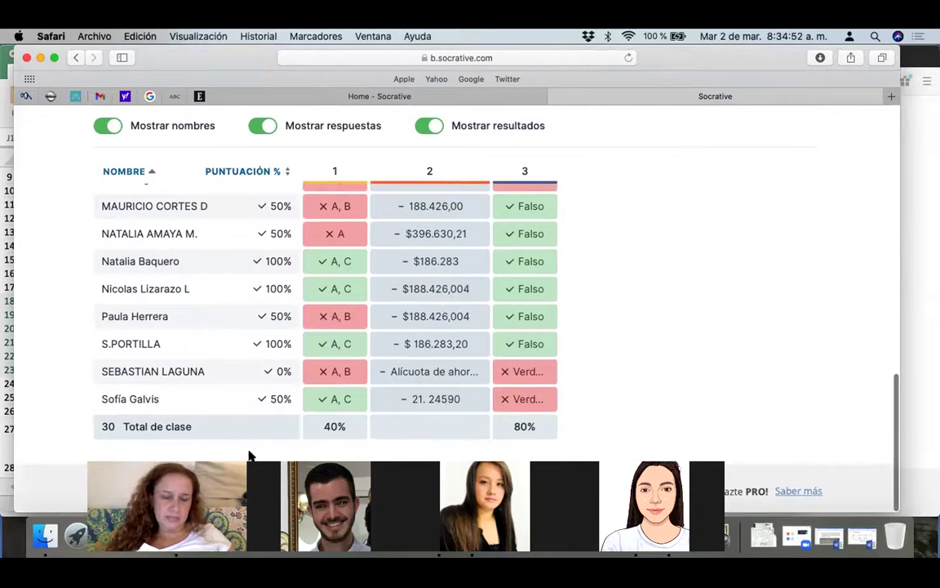
pyautogui.scroll(2, 199, 310)
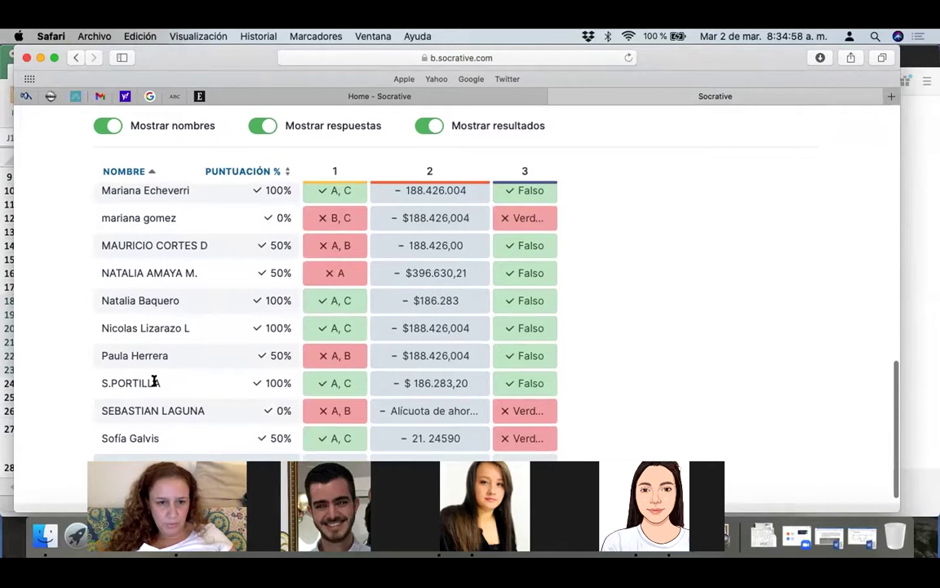
pyautogui.scroll(10, 154, 381)
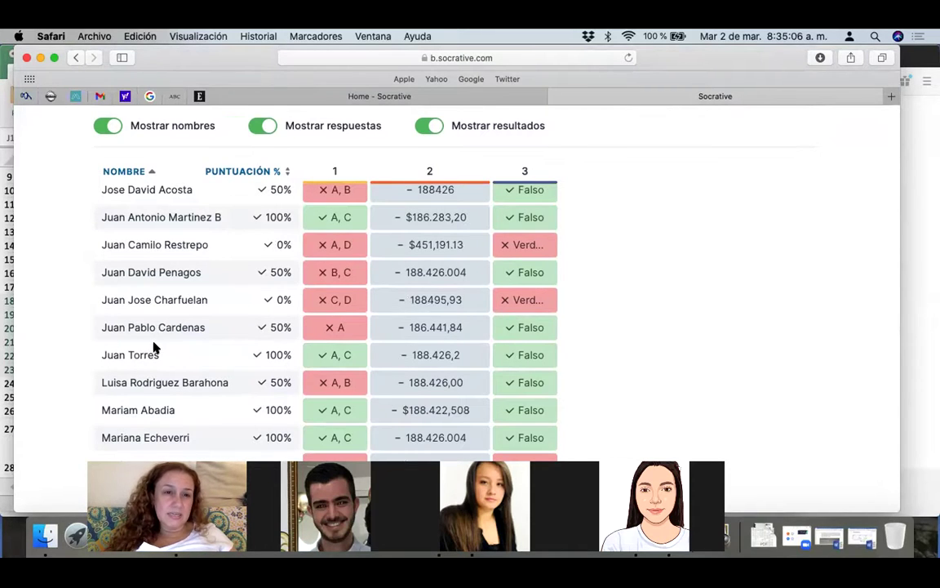
pyautogui.scroll(4, 153, 346)
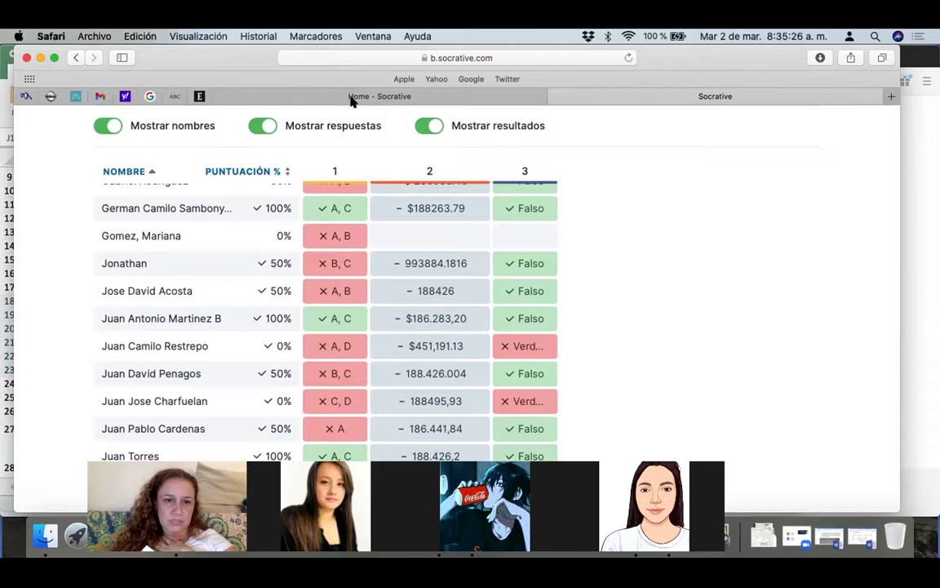
pyautogui.scroll(5, 384, 369)
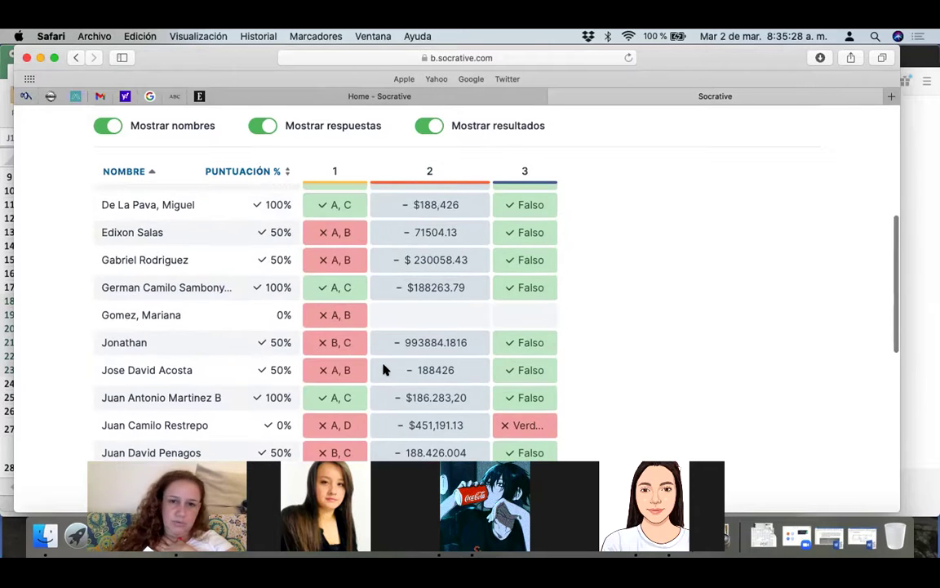
pyautogui.scroll(-1, 385, 371)
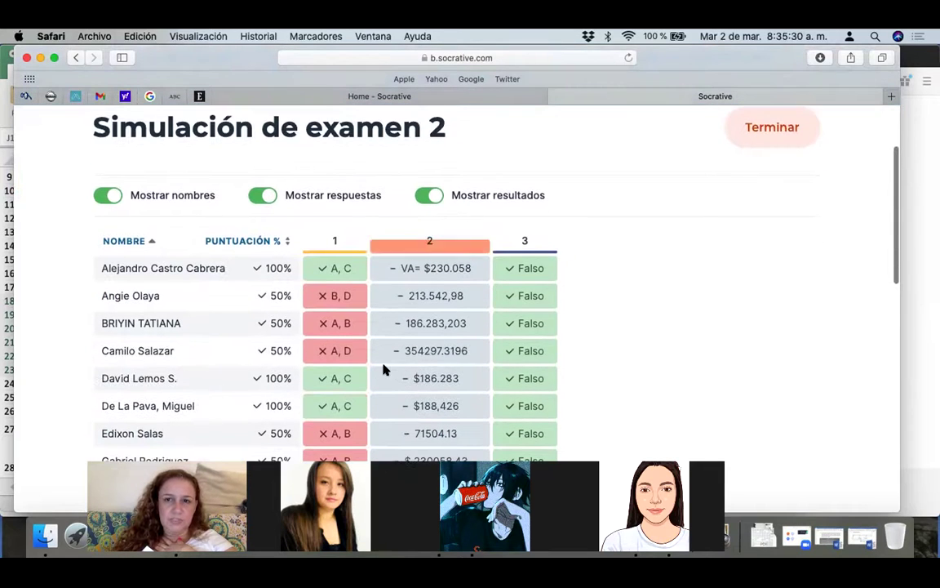
pyautogui.scroll(3, 415, 253)
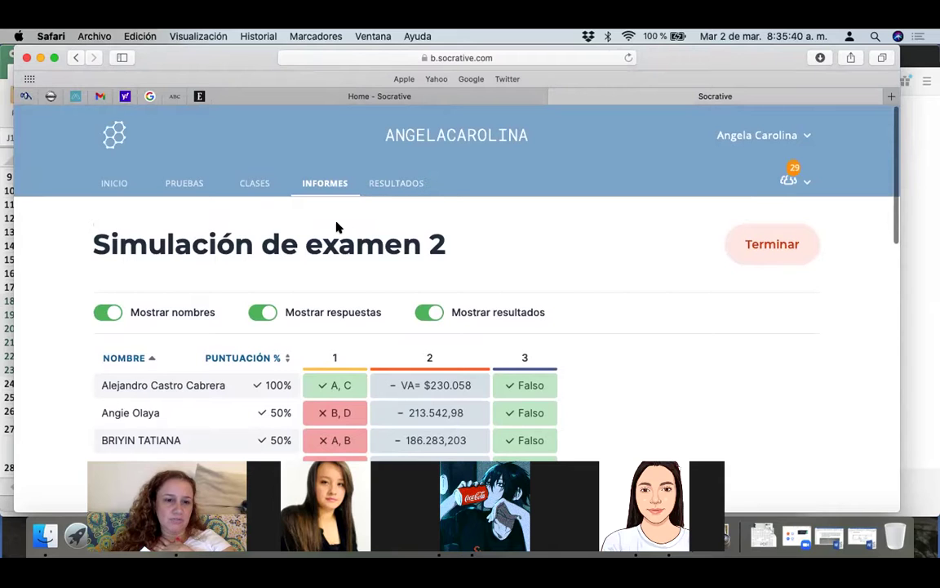
# End the Simulación de examen 2 activity for all students from the results view.
pyautogui.click(394, 186)
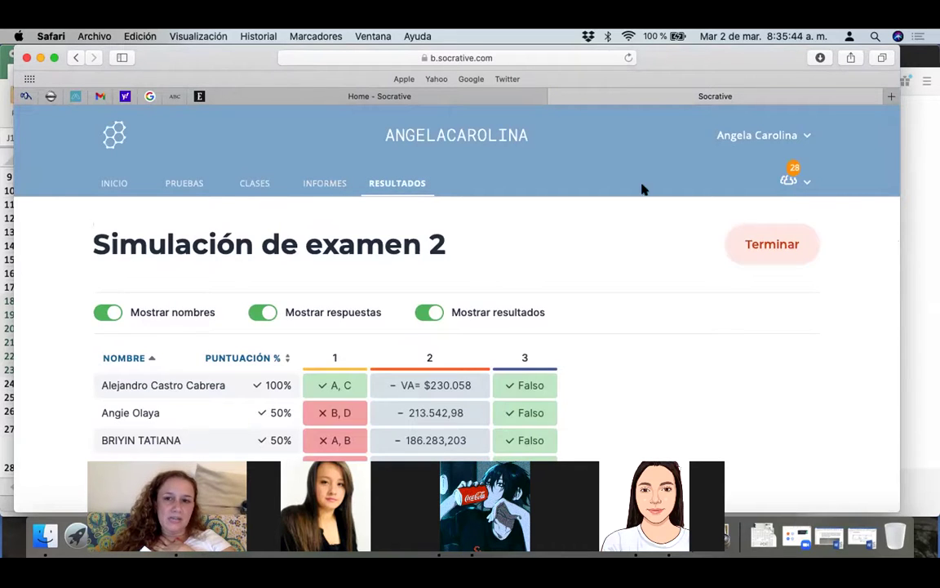
pyautogui.click(780, 250)
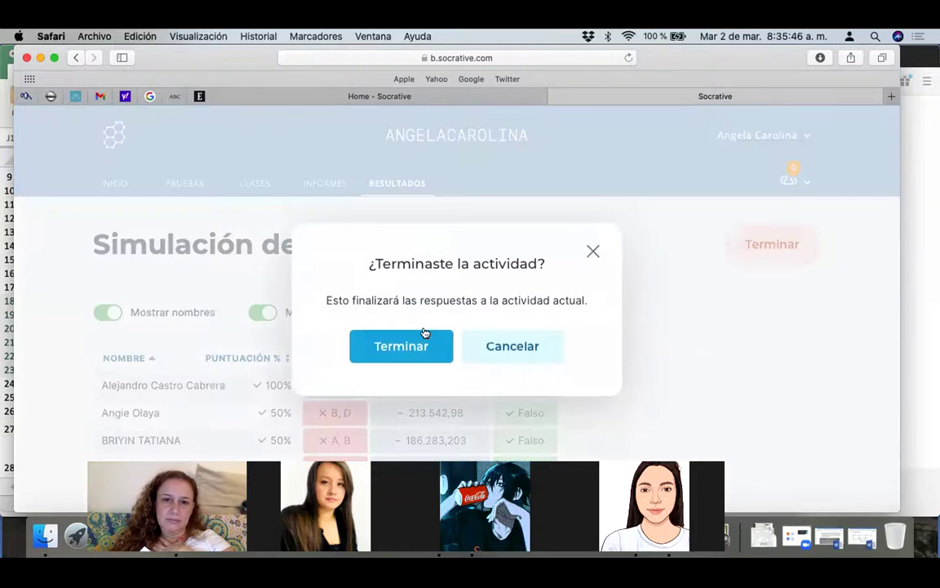
pyautogui.click(401, 346)
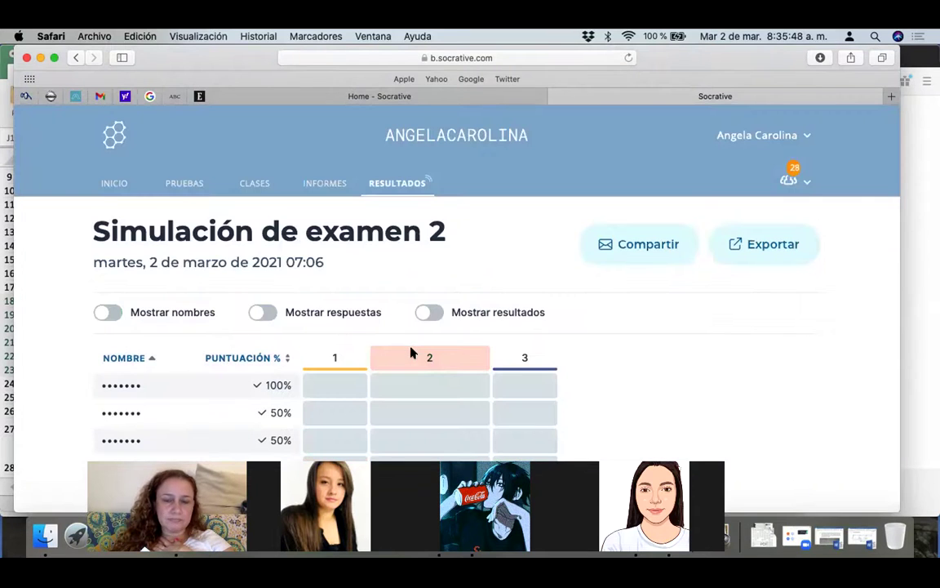
# Export the full results as an Excel file and dismiss the download confirmation.
pyautogui.click(764, 250)
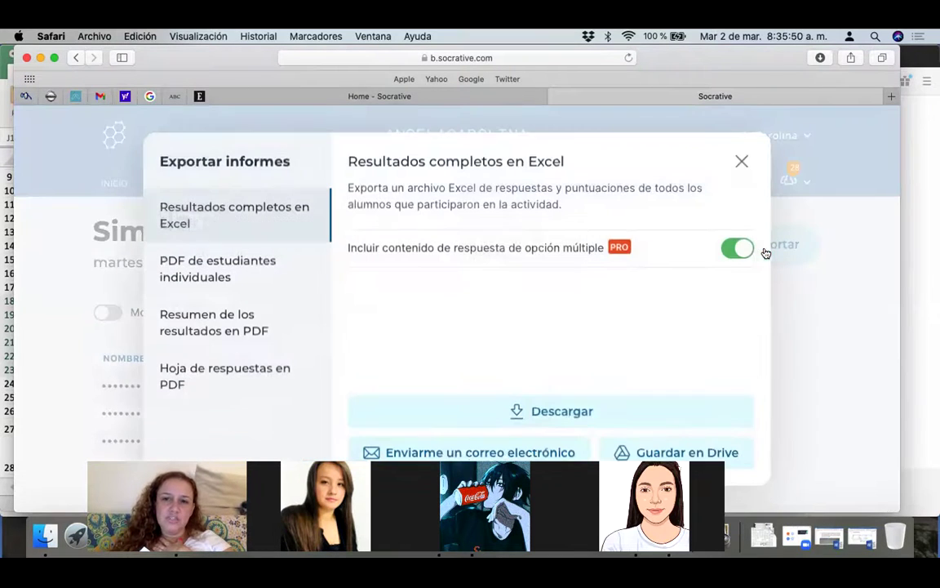
pyautogui.click(541, 412)
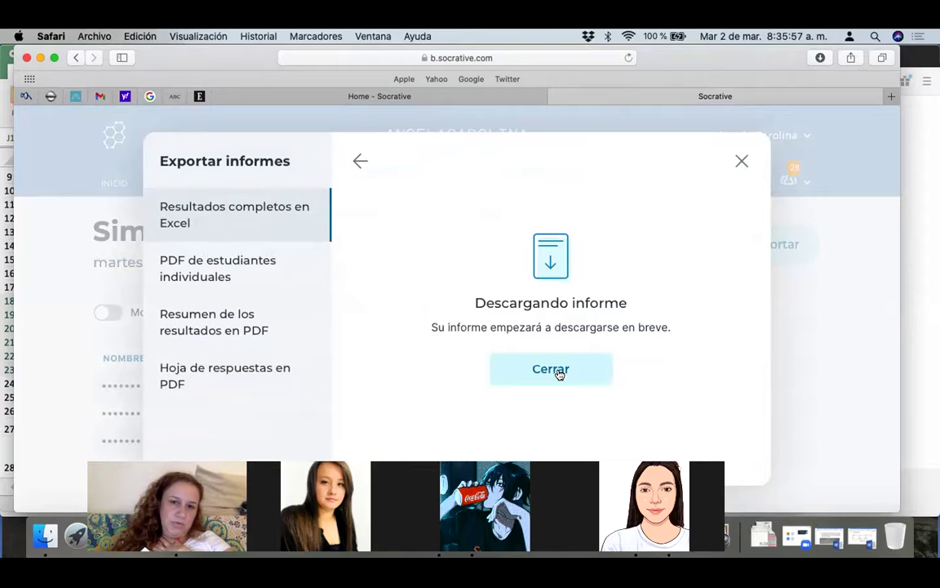
pyautogui.click(559, 371)
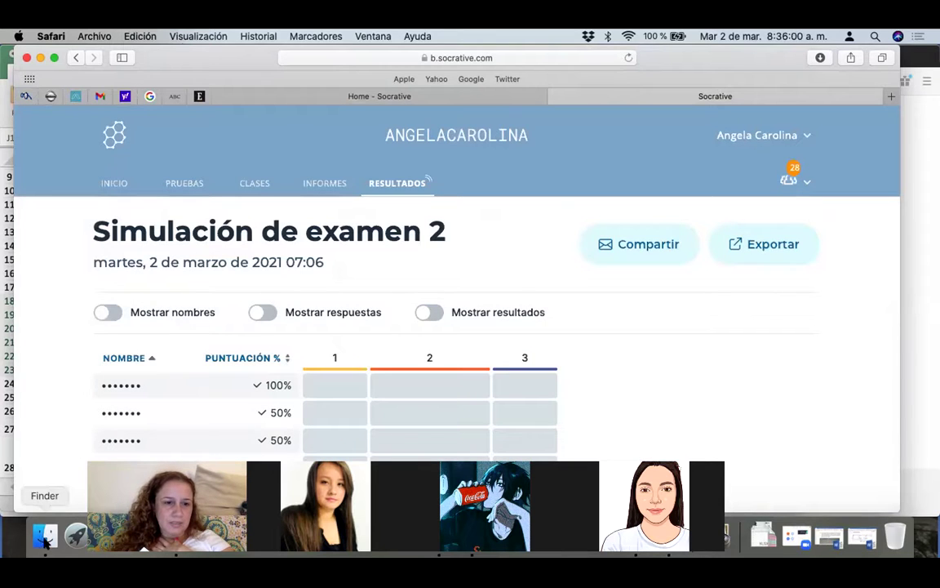
pyautogui.click(45, 534)
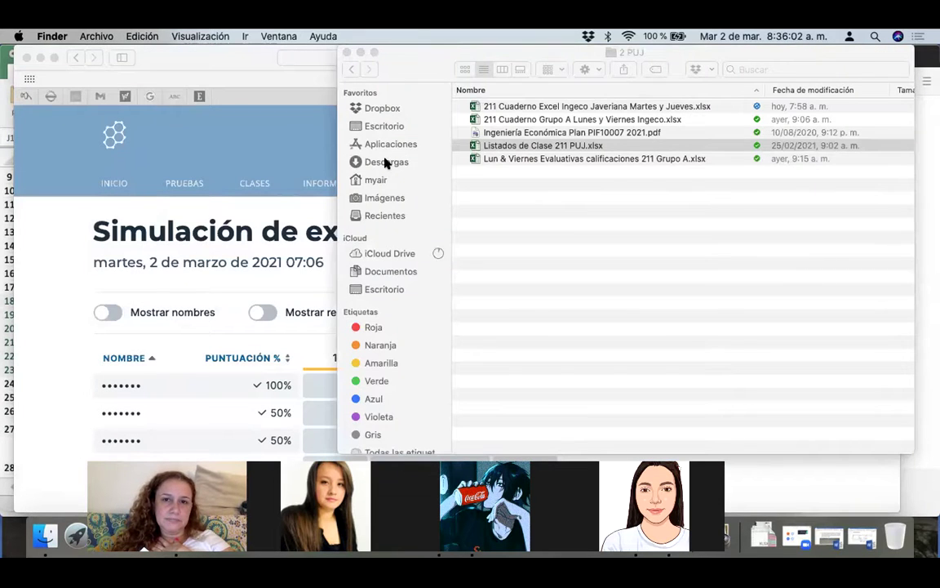
# Open Class_2021_03_02_12_06_QZ_Simulación de examen 2.xlsx from Descargas in Excel.
pyautogui.click(386, 162)
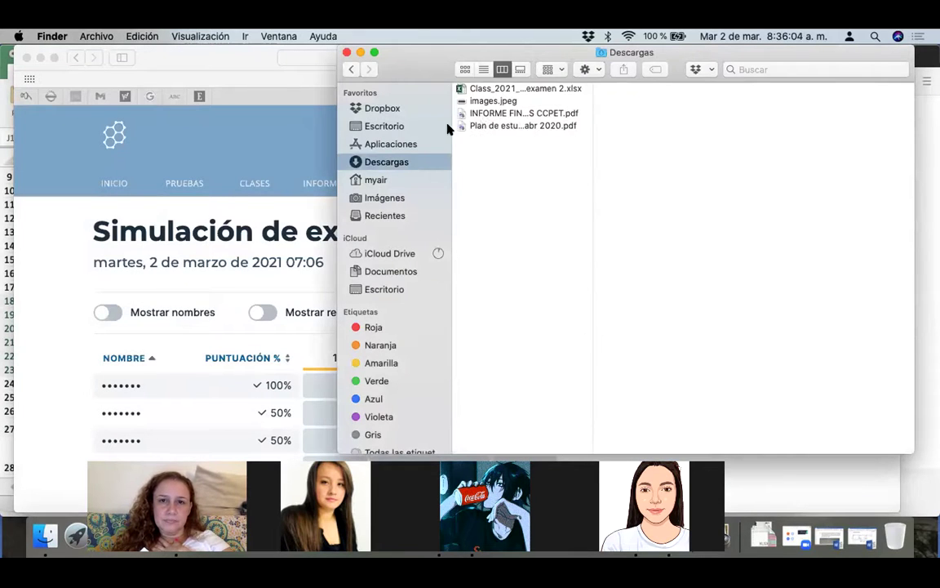
pyautogui.click(485, 90)
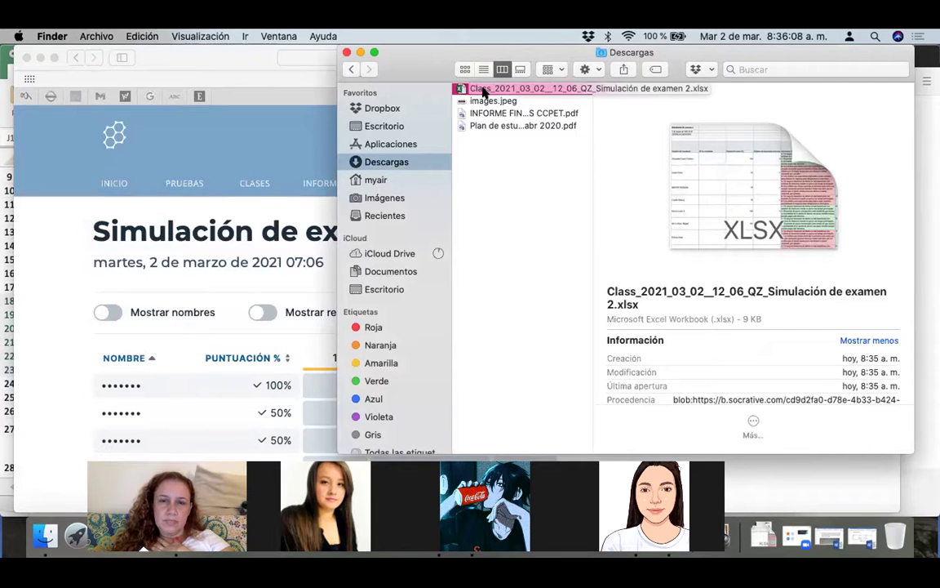
pyautogui.doubleClick(483, 88)
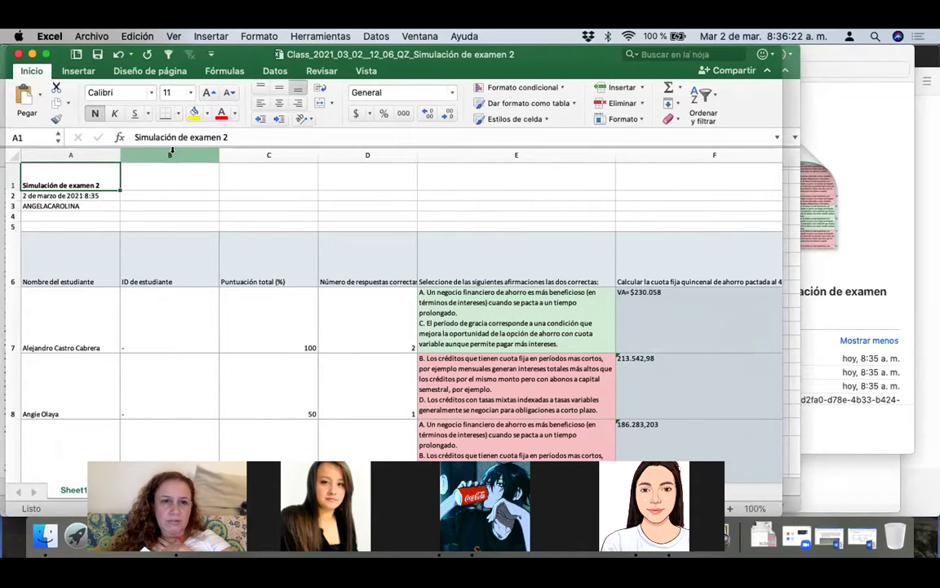
# Delete the ID, score and correct-count columns, then center and wrap header row 6.
pyautogui.moveTo(177, 155); pyautogui.dragTo(326, 183)
pyautogui.click(622, 104)
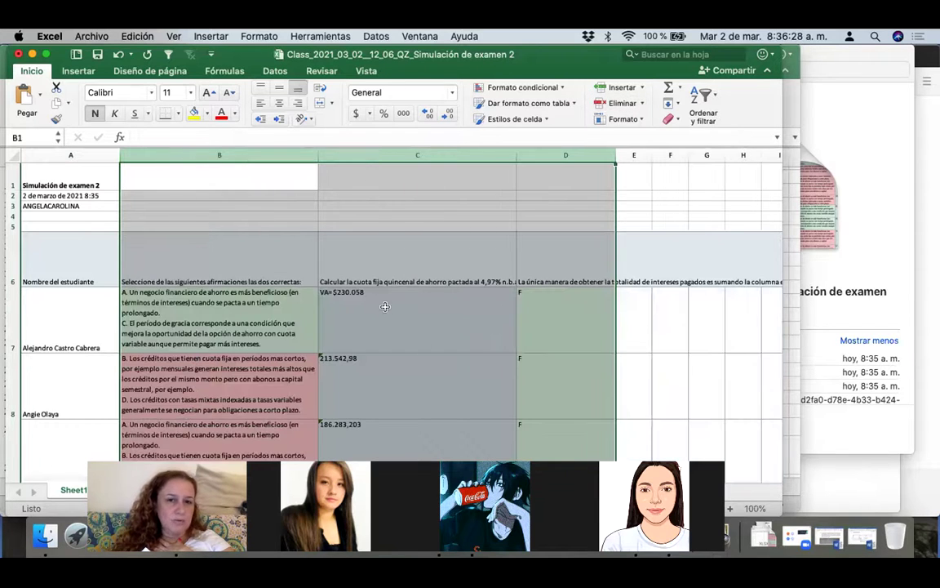
pyautogui.click(6, 250)
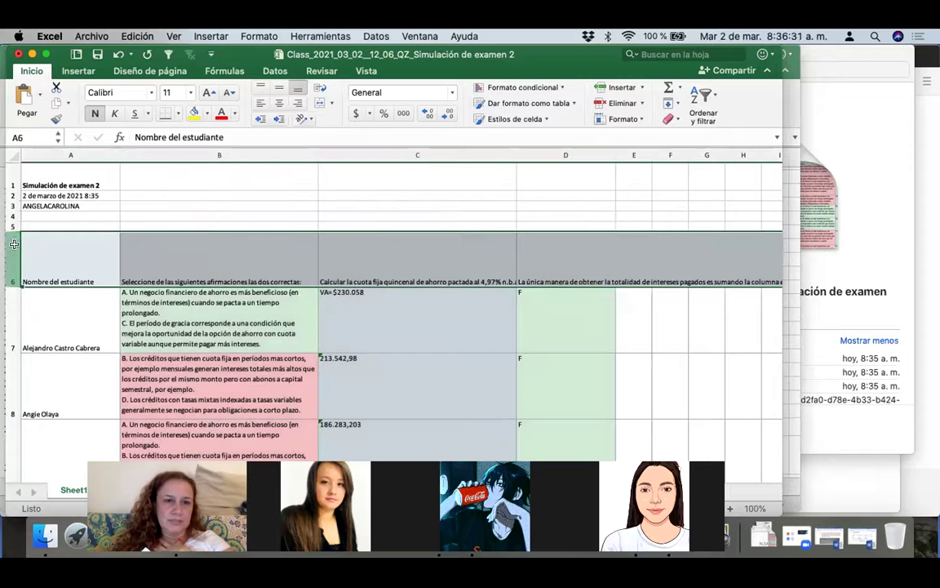
pyautogui.click(277, 103)
pyautogui.click(278, 88)
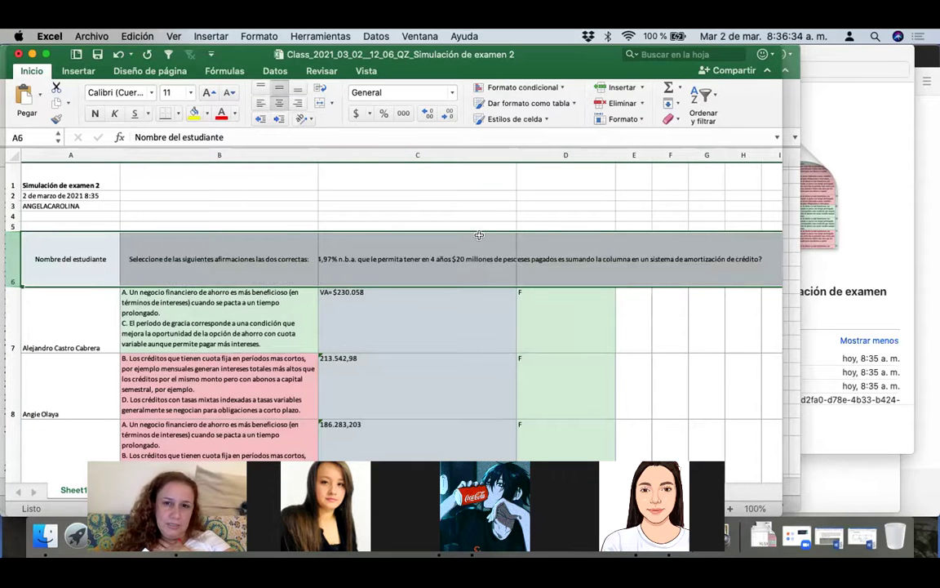
pyautogui.click(320, 91)
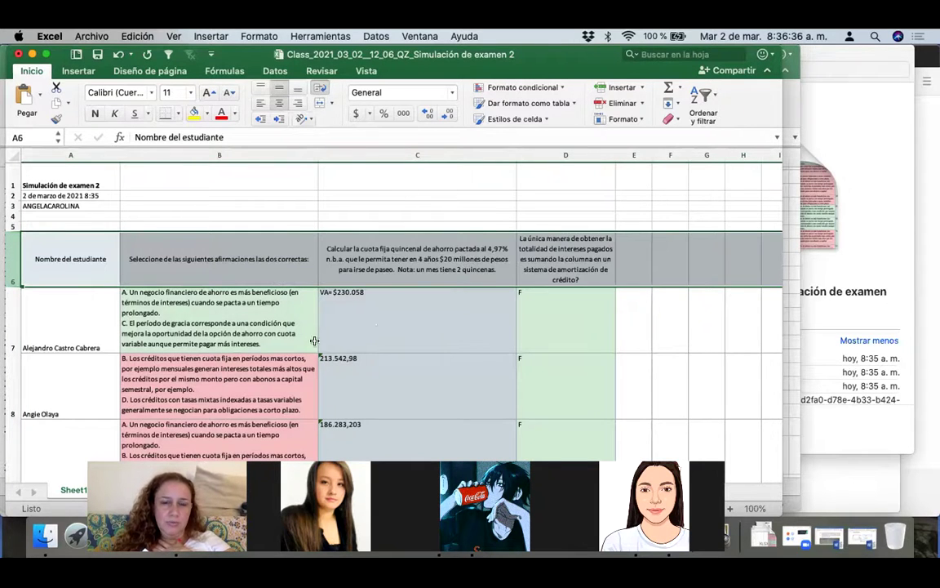
# Turn off wrapping in columns B–D and wrap only the question headers B6:D6.
pyautogui.moveTo(252, 152); pyautogui.dragTo(572, 154)
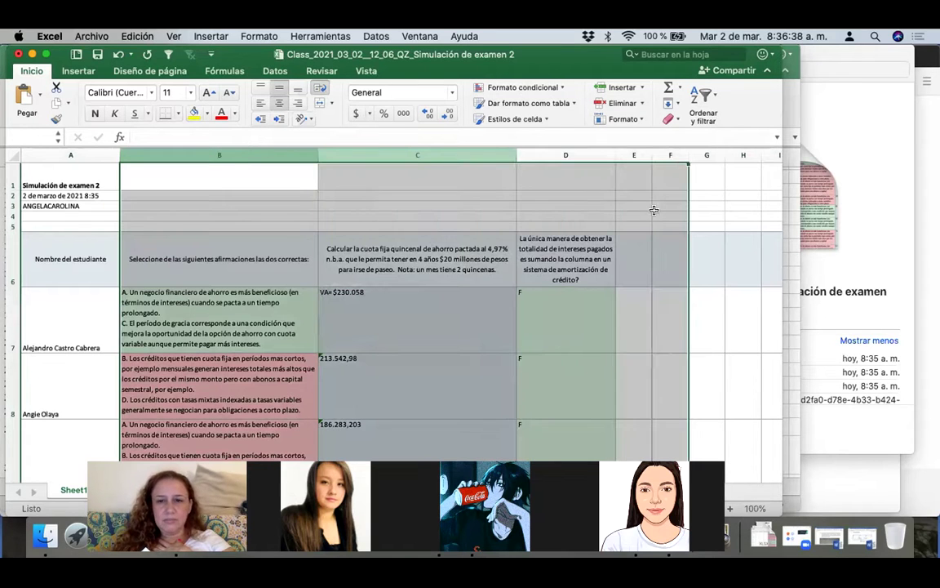
pyautogui.click(321, 86)
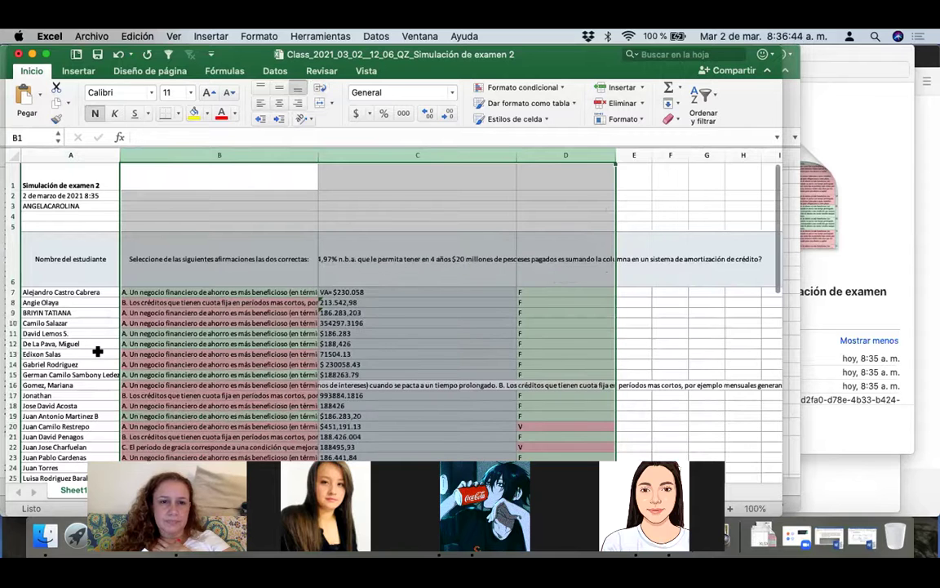
pyautogui.click(270, 258)
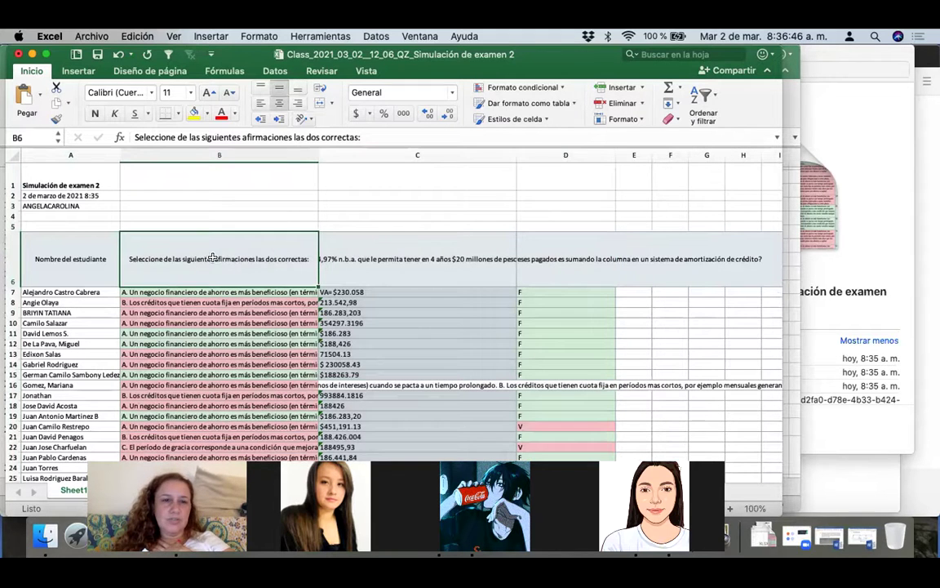
pyautogui.keyDown('shift'); pyautogui.click(535, 231); pyautogui.keyUp('shift')
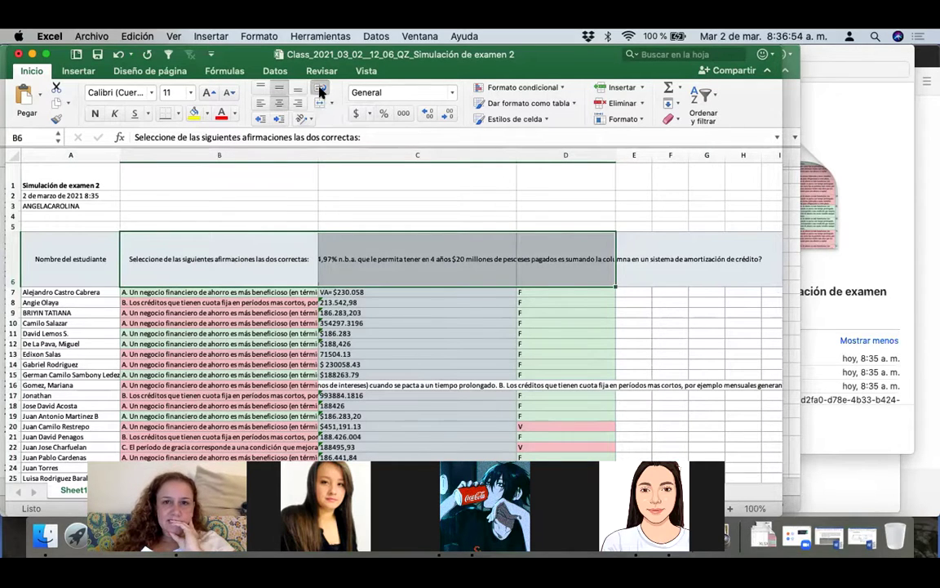
pyautogui.click(320, 91)
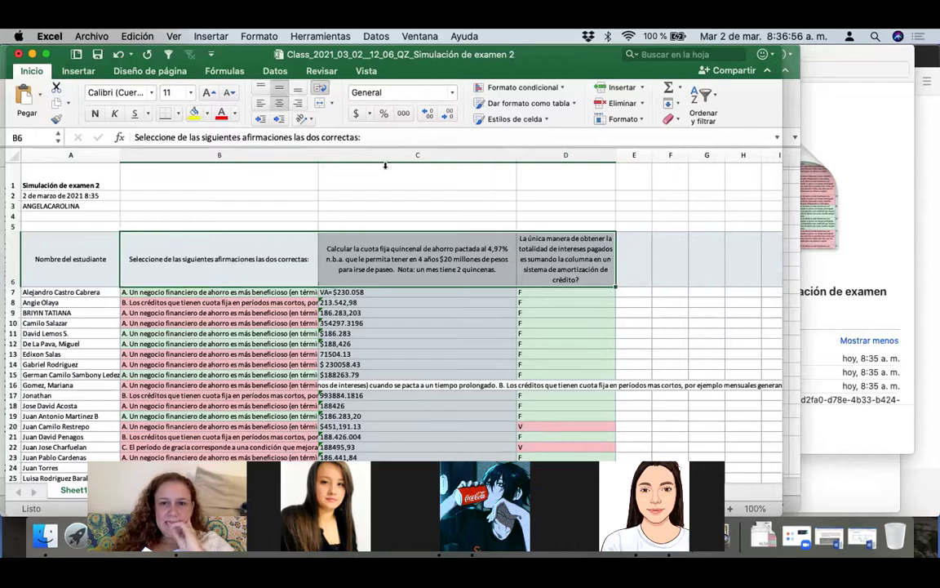
# Delete the student entry in row 16 from the results table.
pyautogui.scroll(-5, 385, 165)
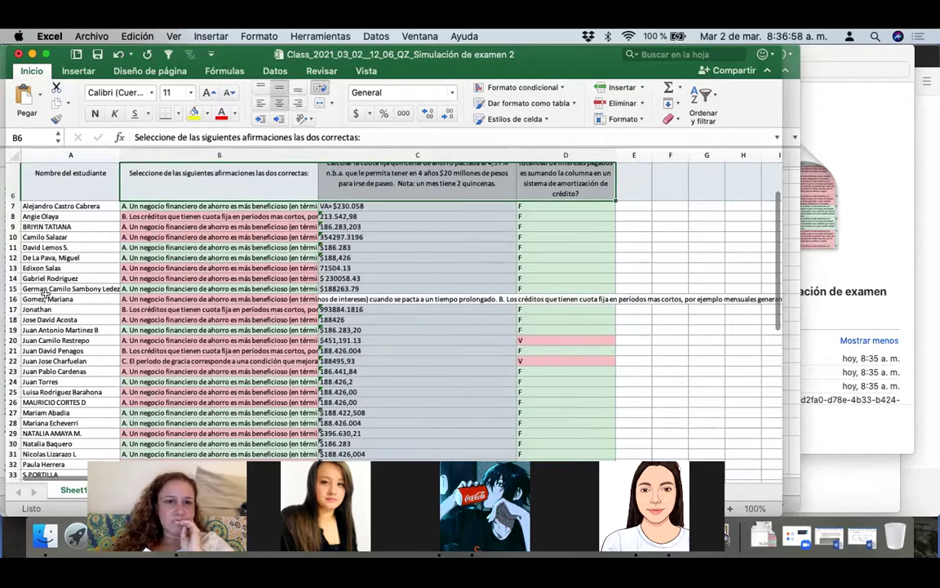
pyautogui.click(45, 299)
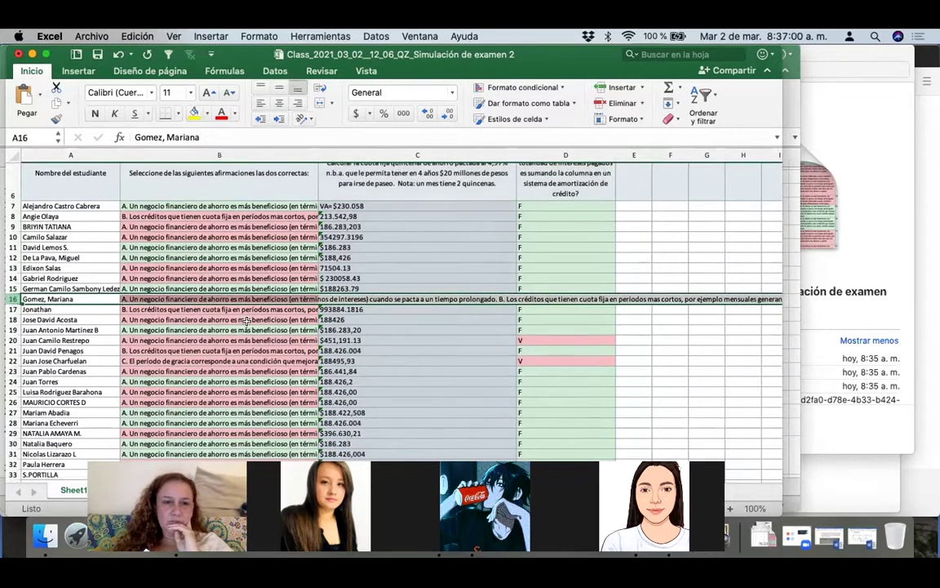
pyautogui.scroll(-5, 246, 321)
pyautogui.hscroll(2, 245, 320)
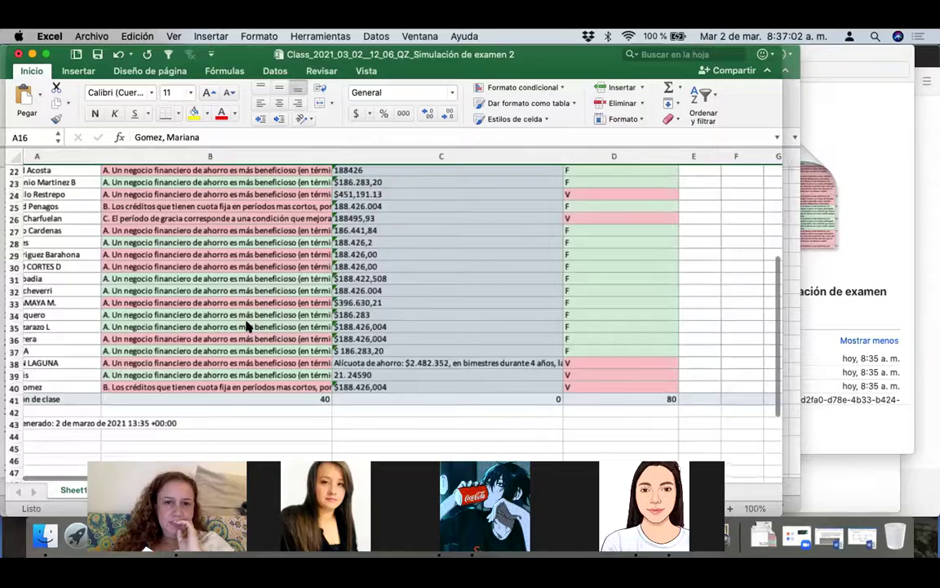
pyautogui.scroll(2, 246, 327)
pyautogui.scroll(7, 338, 325)
pyautogui.hscroll(-2, 338, 325)
pyautogui.scroll(2, 342, 275)
pyautogui.scroll(4, 343, 281)
pyautogui.scroll(-3, 342, 282)
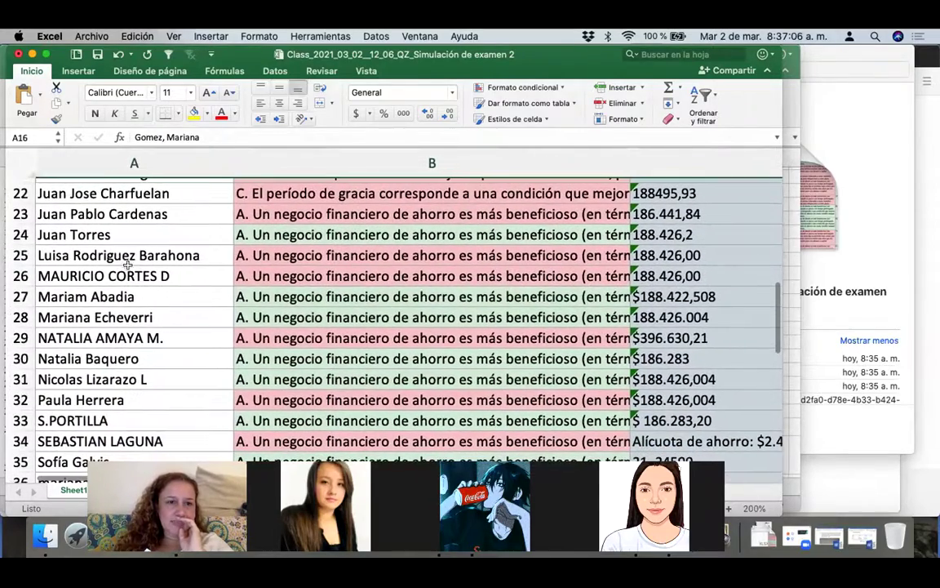
pyautogui.scroll(7, 127, 344)
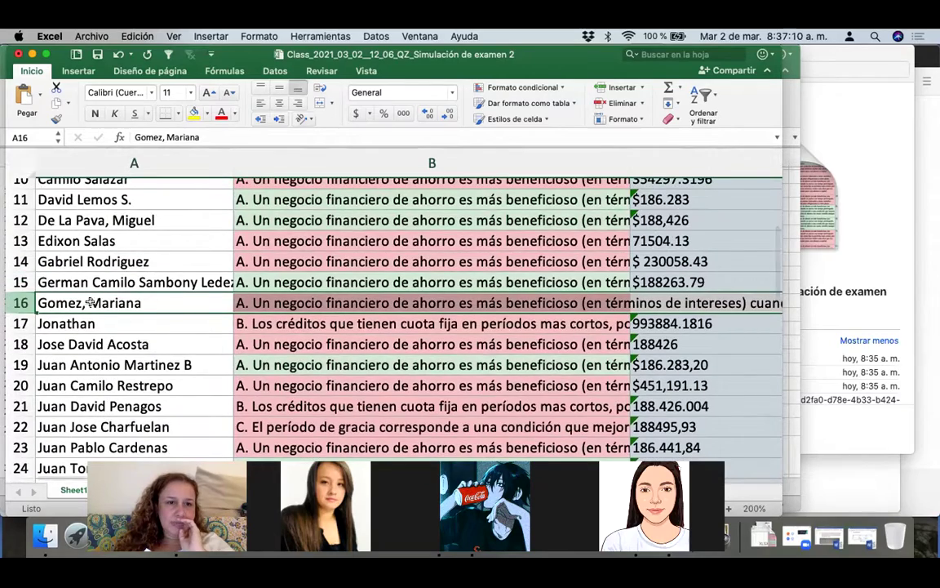
pyautogui.scroll(-5, 92, 304)
pyautogui.scroll(-6, 113, 305)
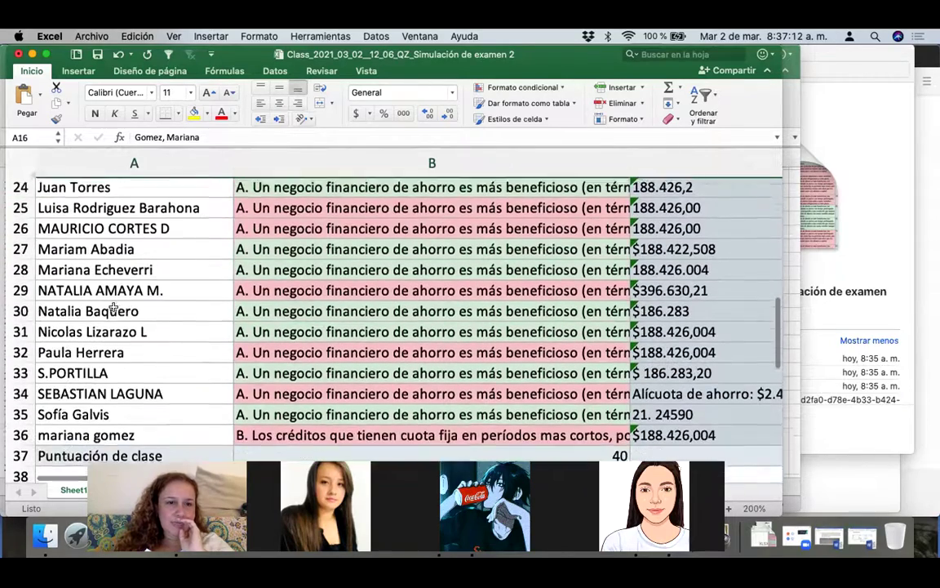
pyautogui.scroll(2, 113, 306)
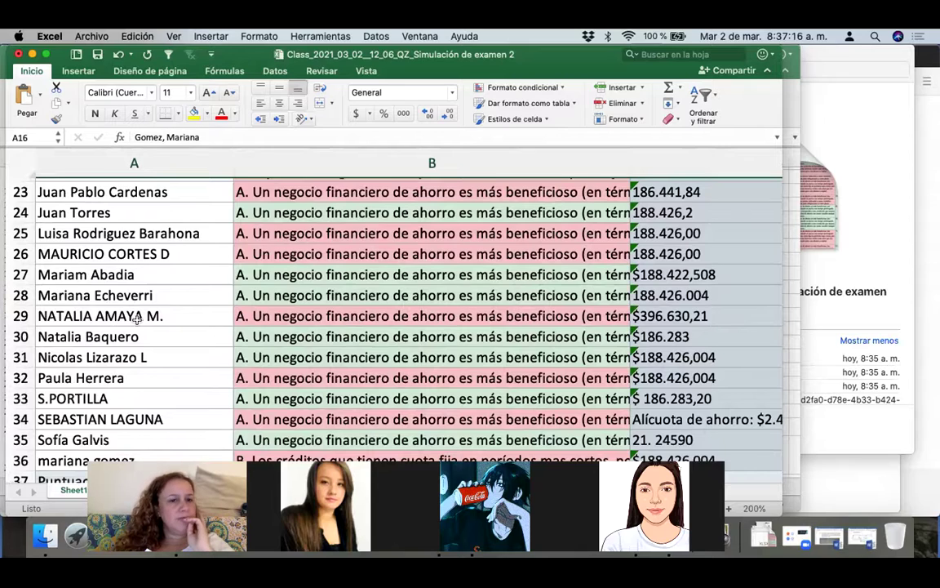
pyautogui.scroll(1, 136, 320)
pyautogui.scroll(-3, 136, 343)
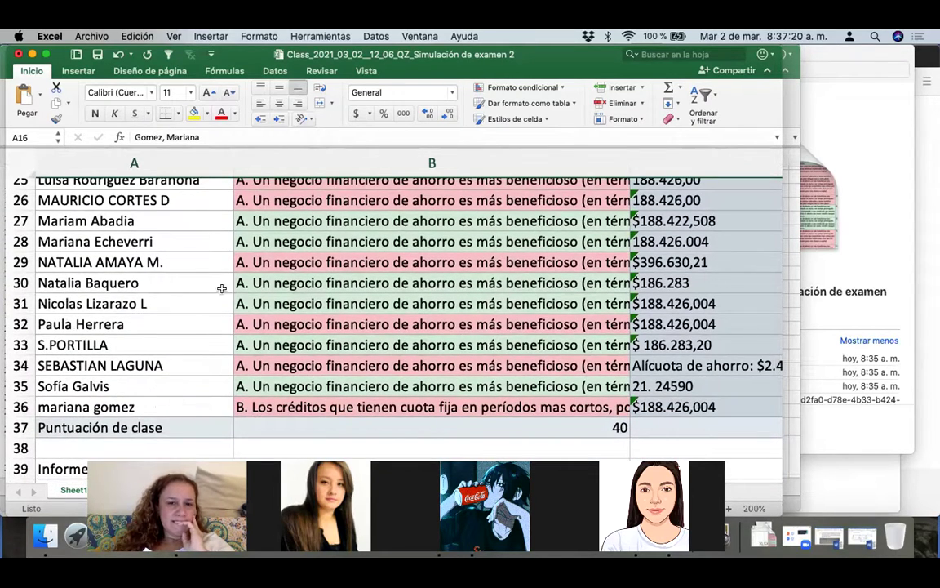
pyautogui.scroll(6, 220, 284)
pyautogui.scroll(-2, 220, 269)
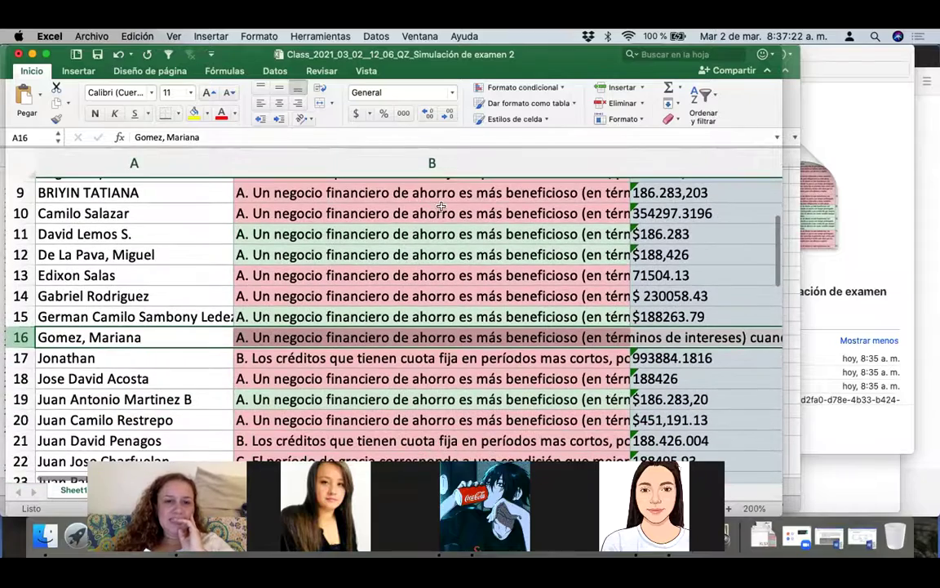
pyautogui.hscroll(10, 416, 252)
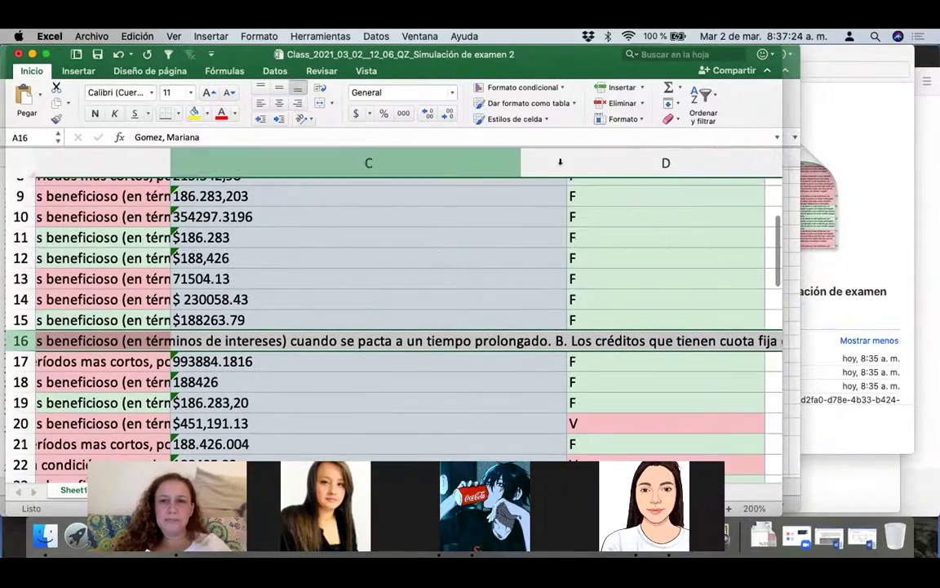
pyautogui.click(621, 103)
pyautogui.hscroll(-5, 448, 256)
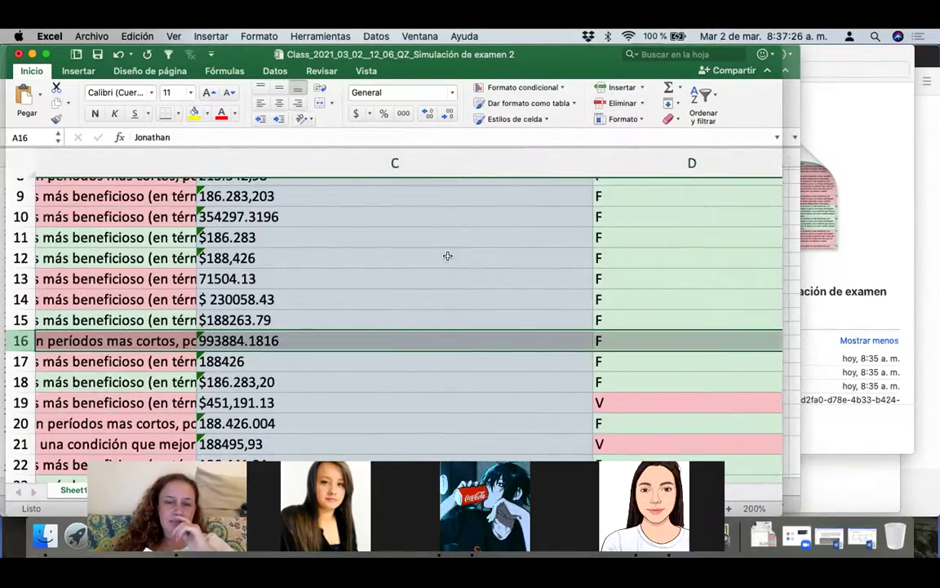
pyautogui.scroll(4, 447, 257)
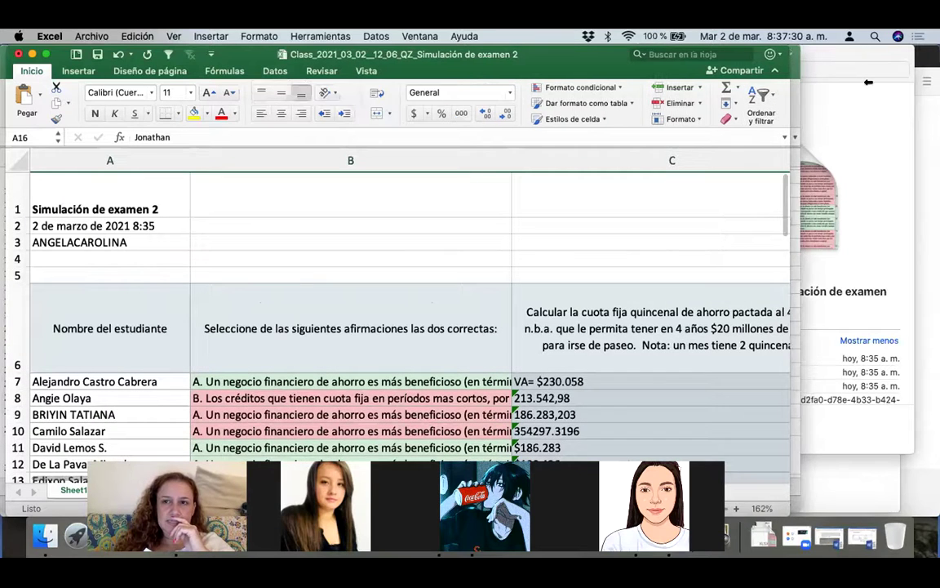
# Widen the workbook window and narrow columns B and C so column D fits.
pyautogui.moveTo(796, 75); pyautogui.dragTo(870, 75)
pyautogui.scroll(-5, 556, 367)
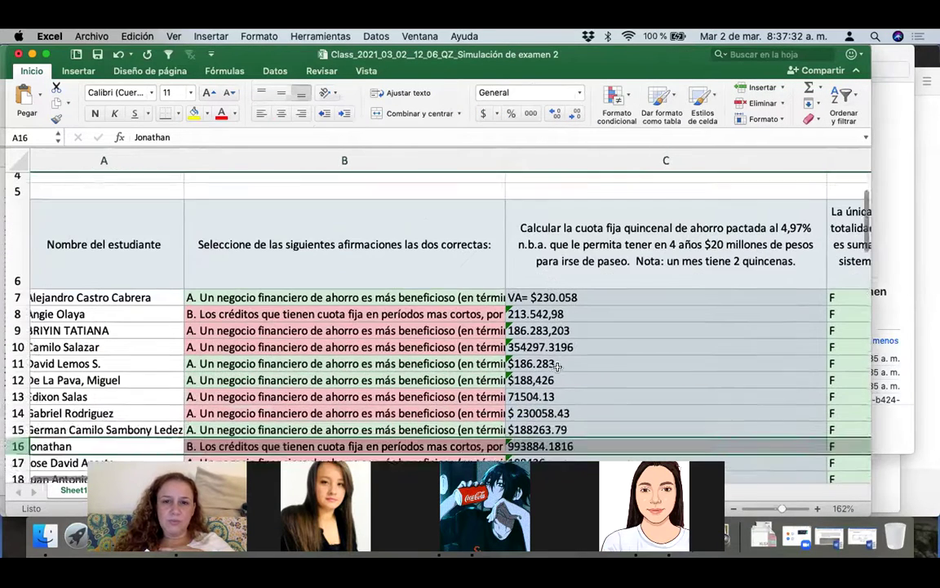
pyautogui.moveTo(512, 160); pyautogui.dragTo(446, 161)
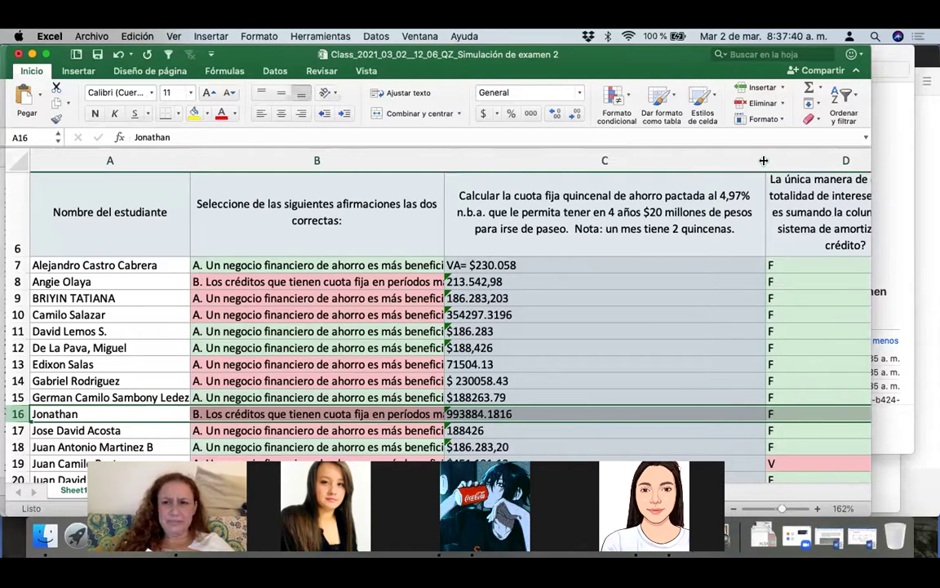
pyautogui.moveTo(763, 165); pyautogui.dragTo(631, 182)
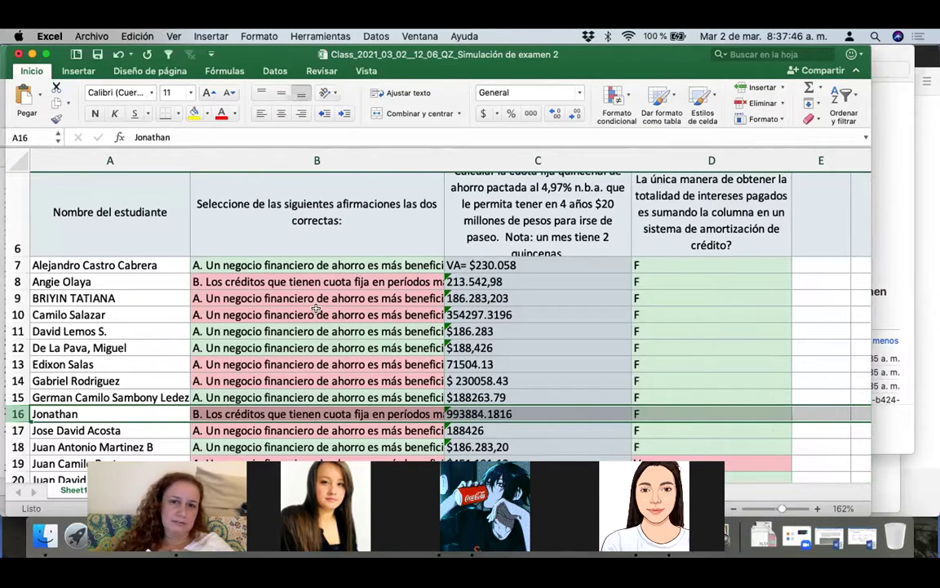
# Check the value in cell C27, then move the workbook window aside.
pyautogui.scroll(-10, 316, 308)
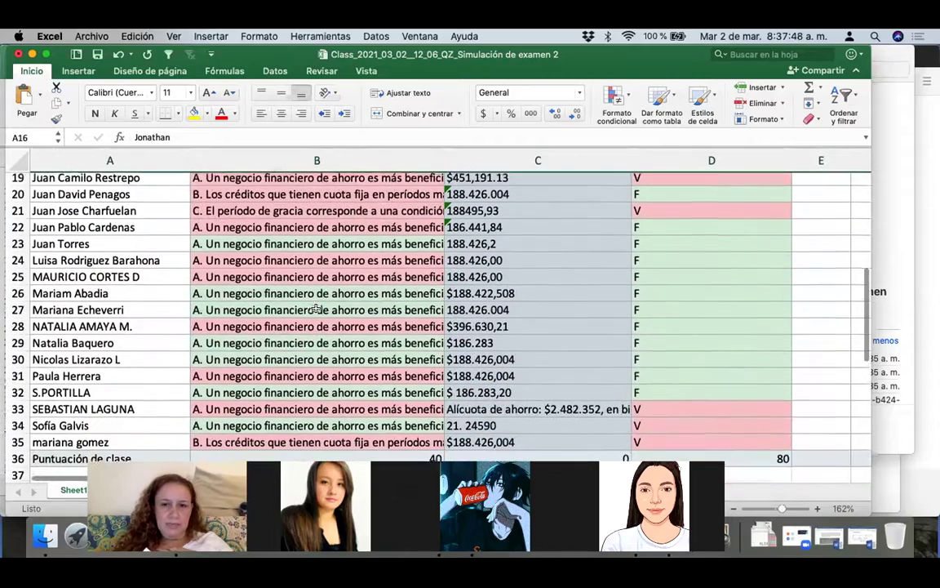
pyautogui.click(453, 309)
pyautogui.scroll(2, 508, 270)
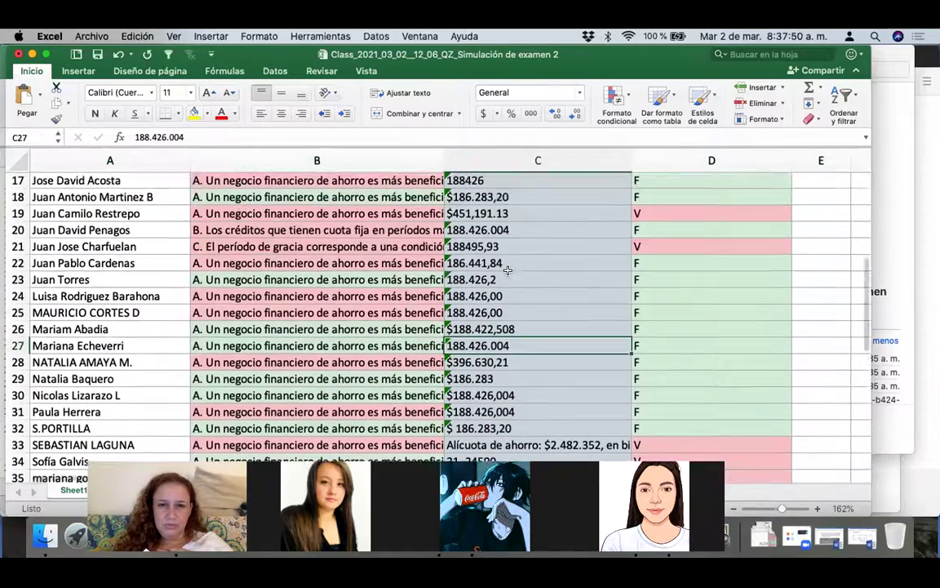
pyautogui.scroll(8, 507, 271)
pyautogui.scroll(-3, 490, 310)
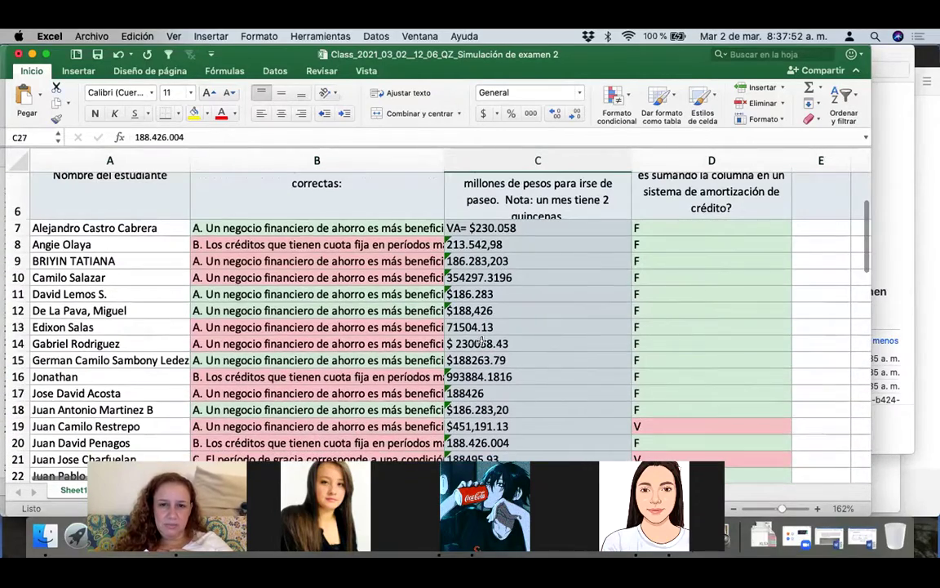
pyautogui.scroll(-12, 482, 343)
pyautogui.scroll(12, 482, 357)
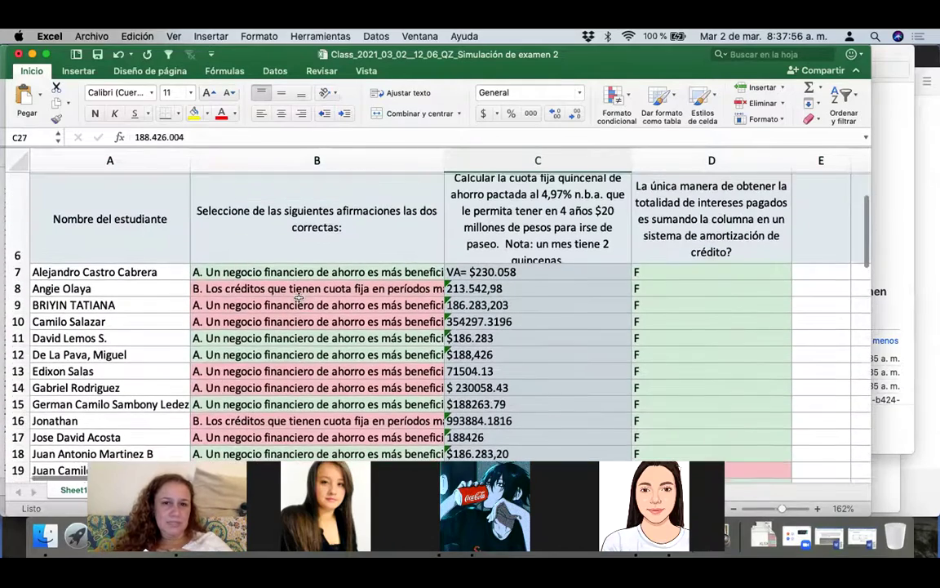
pyautogui.scroll(3, 300, 298)
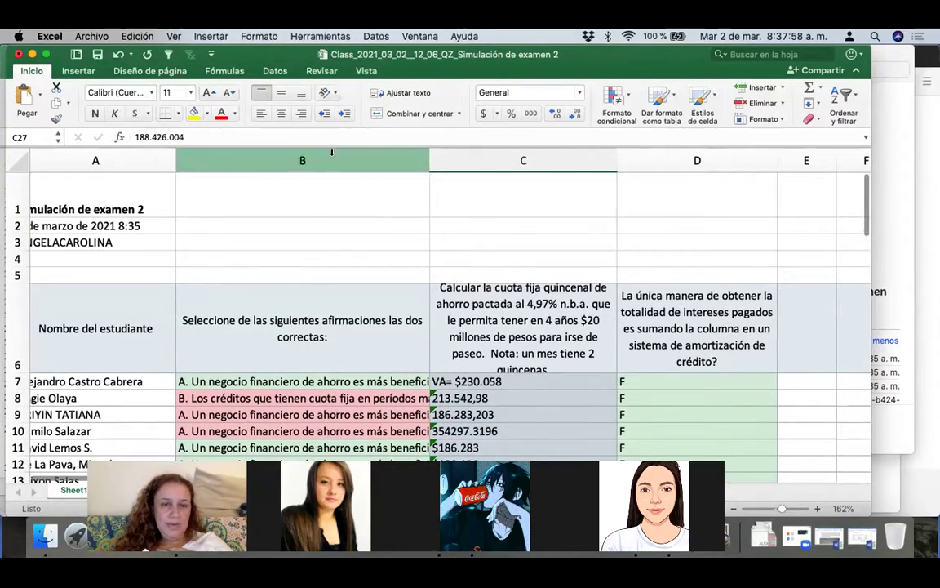
pyautogui.moveTo(275, 57); pyautogui.dragTo(433, 57)
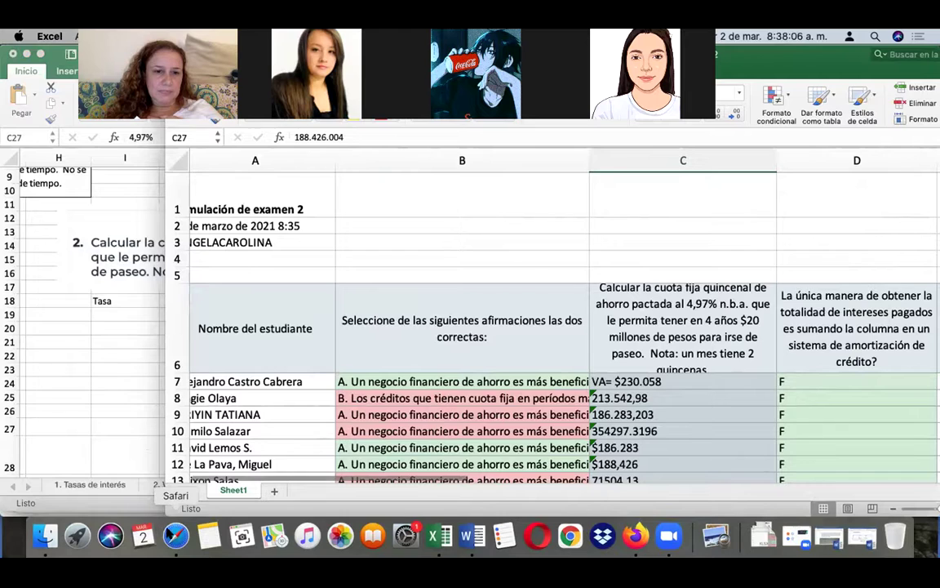
# Return to the Socrative results in Safari and open question 1's detailed results with options A–D.
pyautogui.click(174, 535)
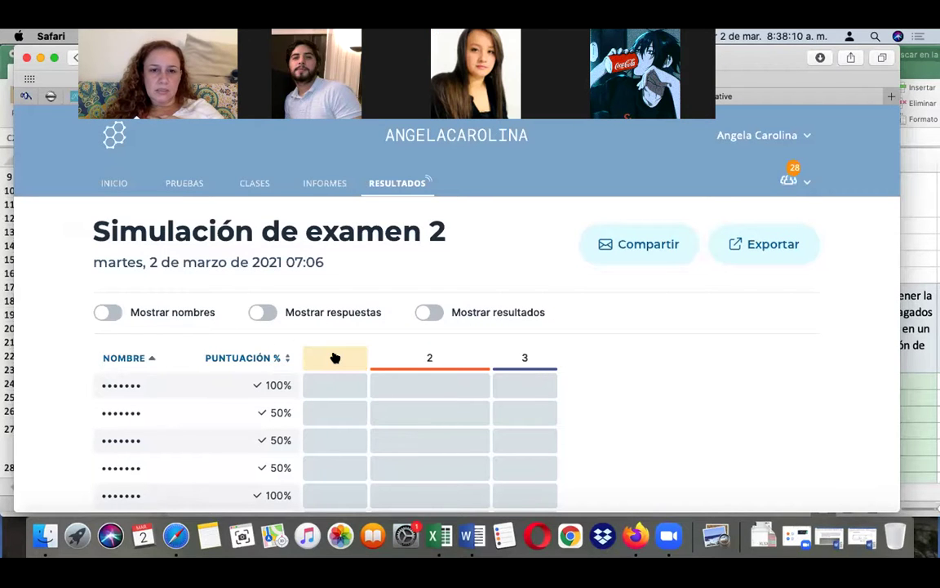
pyautogui.click(332, 357)
pyautogui.scroll(-5, 382, 425)
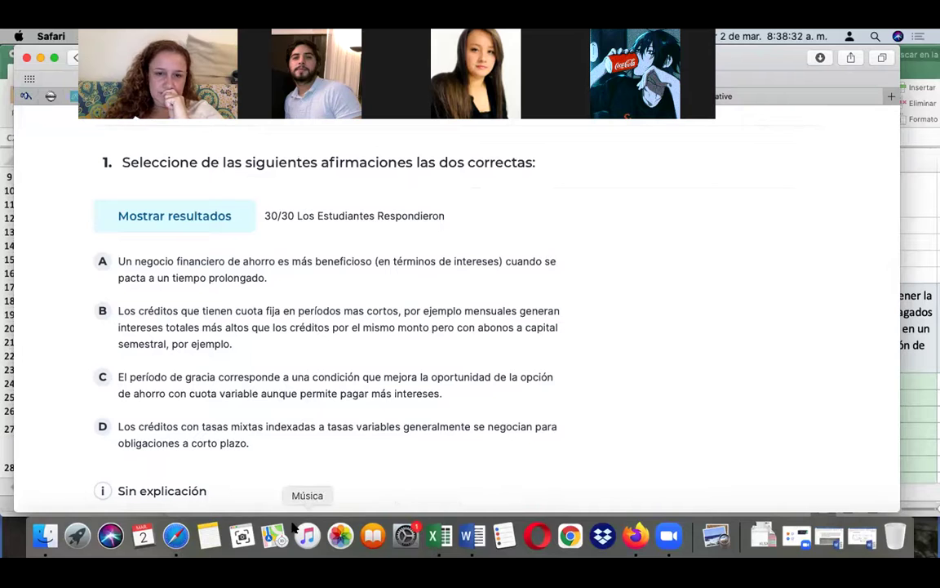
# Restart Screenshot and stretch the selection over question 1's title and all answer options A–D.
pyautogui.click(243, 539)
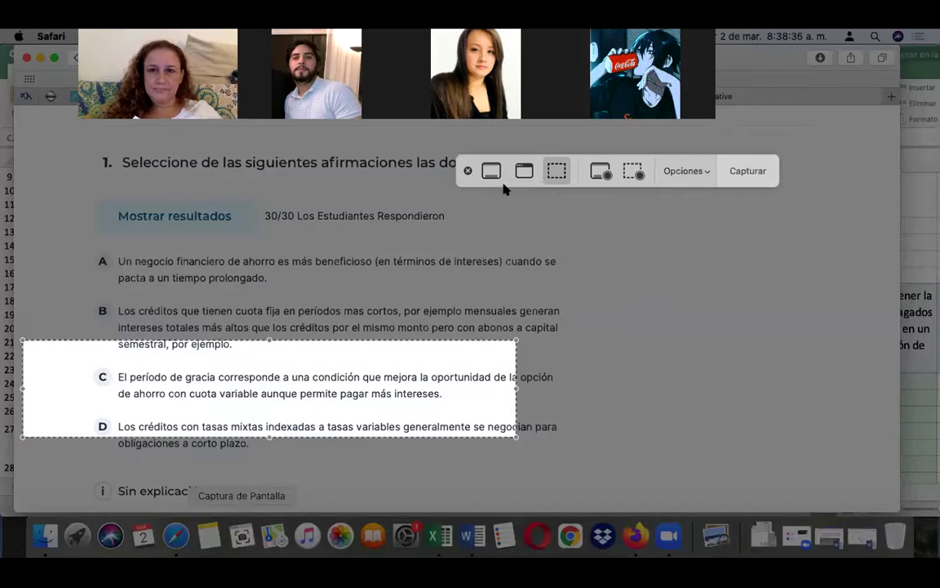
pyautogui.click(467, 173)
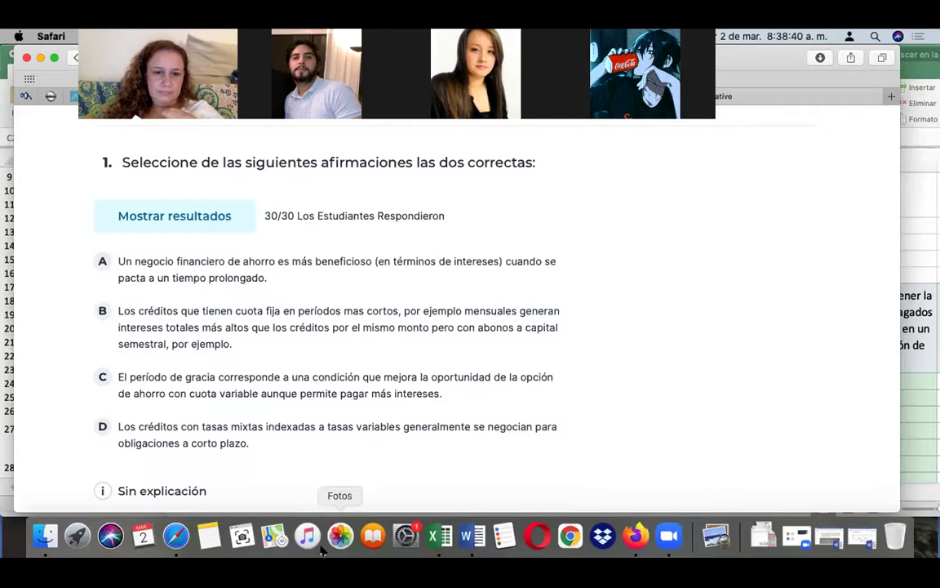
pyautogui.click(242, 535)
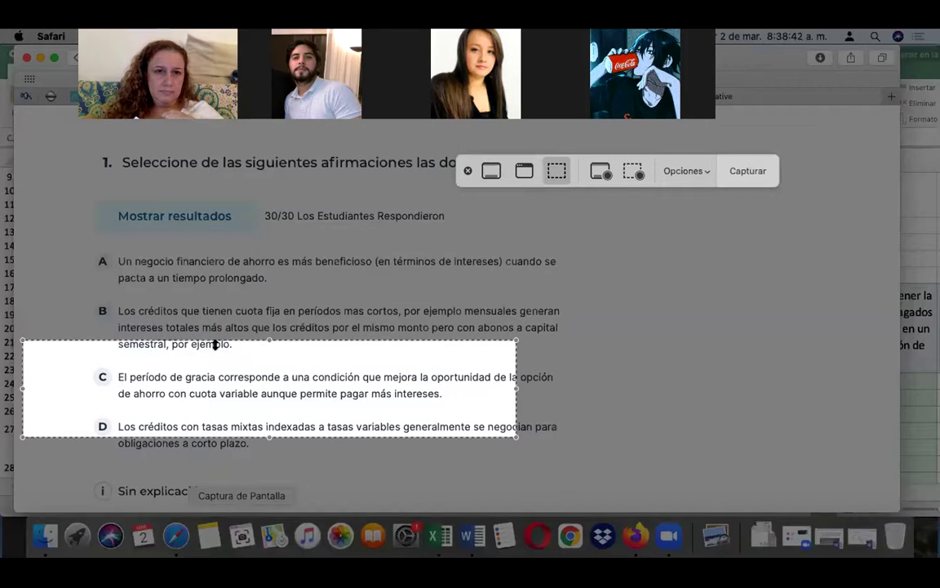
pyautogui.moveTo(269, 341); pyautogui.dragTo(269, 147)
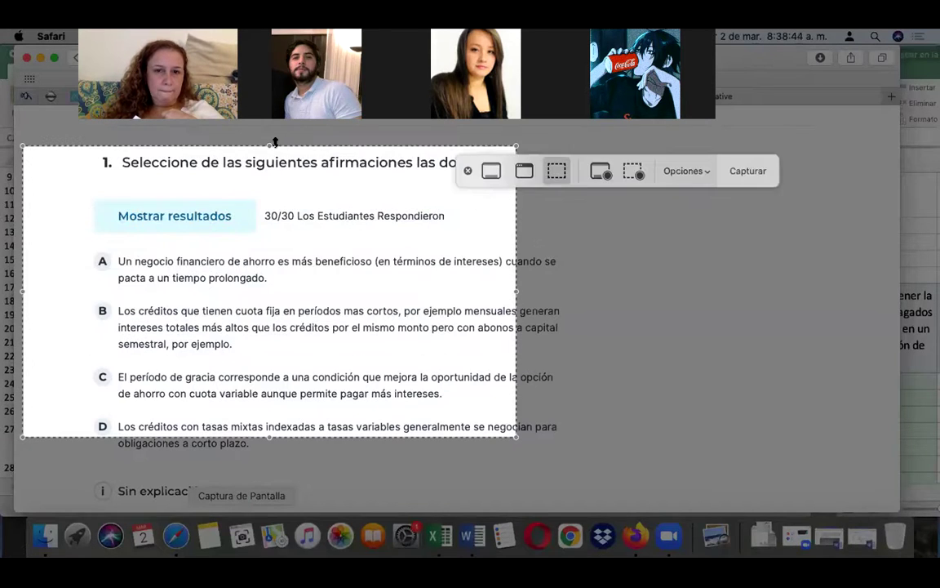
pyautogui.moveTo(512, 435); pyautogui.dragTo(593, 455)
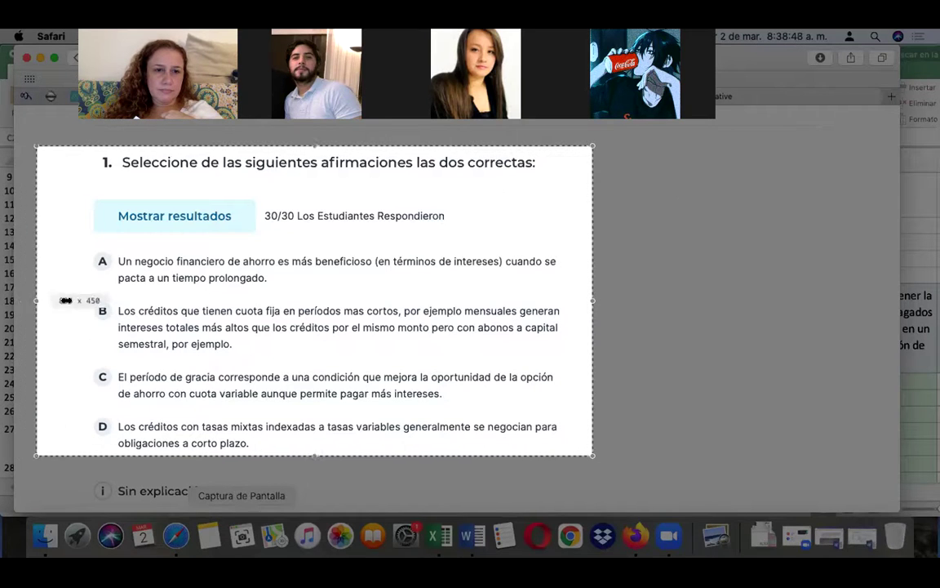
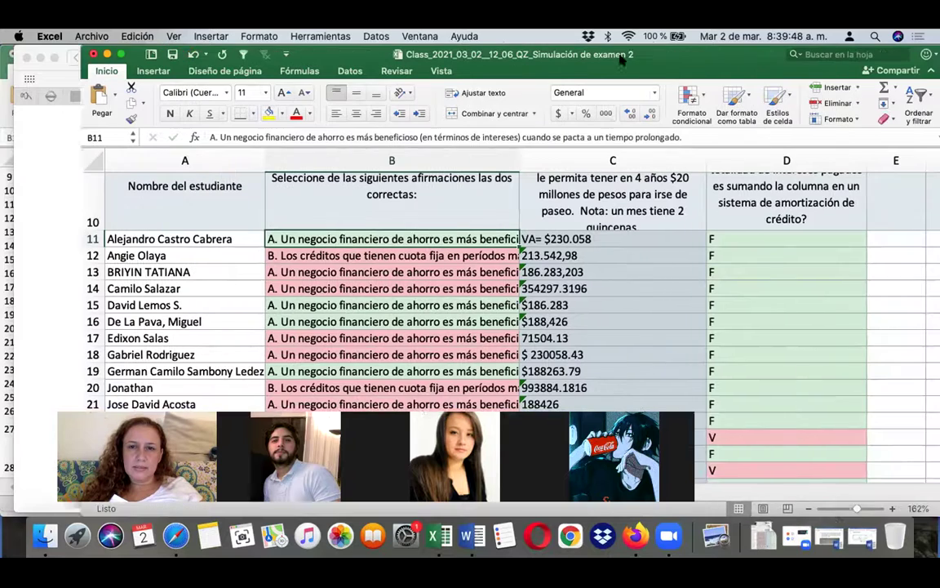
# Add the score headings P1, P2 and P3 across the row beside the questions.
pyautogui.click(875, 138)
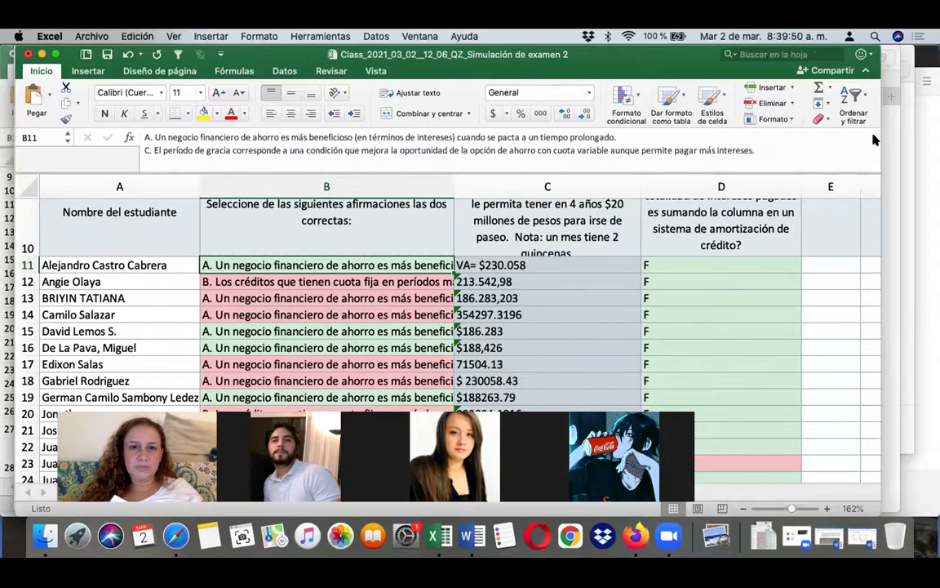
pyautogui.click(809, 246)
pyautogui.scroll(3, 804, 264)
pyautogui.hscroll(1, 804, 264)
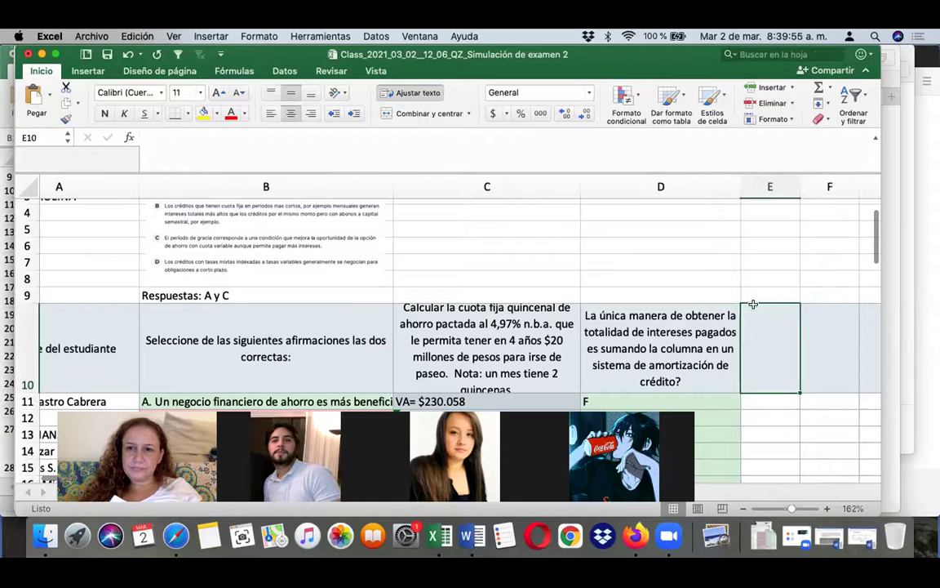
pyautogui.write('P1')
pyautogui.press('Tab')
pyautogui.write('P2')
pyautogui.press('Tab')
pyautogui.write('P')
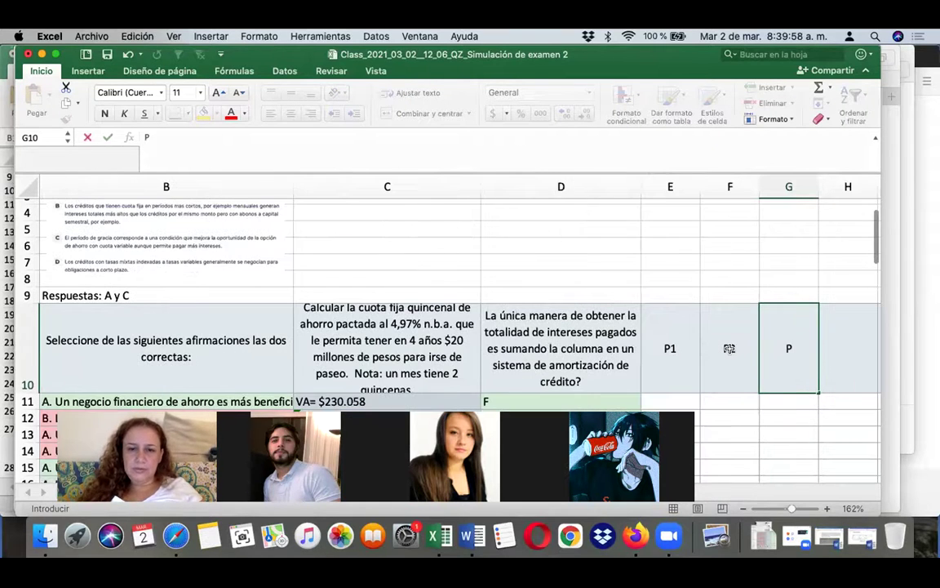
pyautogui.press('Up')
pyautogui.press('Up')
pyautogui.press('Left')
pyautogui.press('Left')
pyautogui.press('Down')
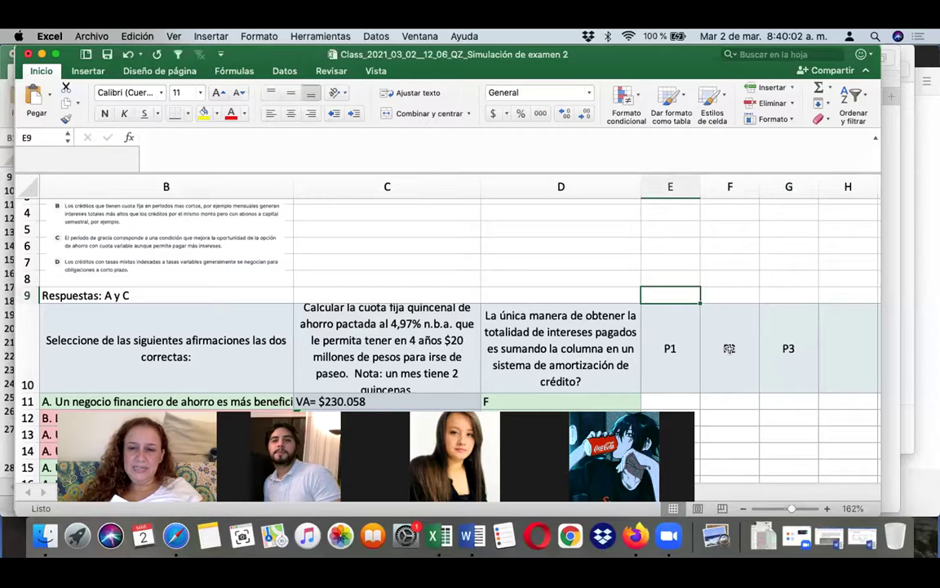
# Label cell E8 '% CORRECTO' above the score headings.
pyautogui.write('%')
pyautogui.press('Escape')
pyautogui.press('Up')
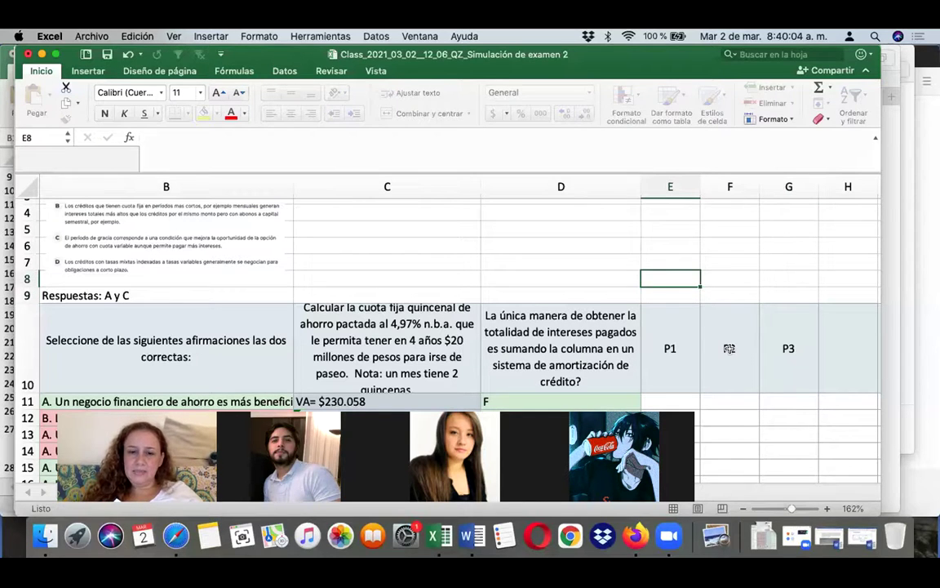
pyautogui.write('% CORRECTO')
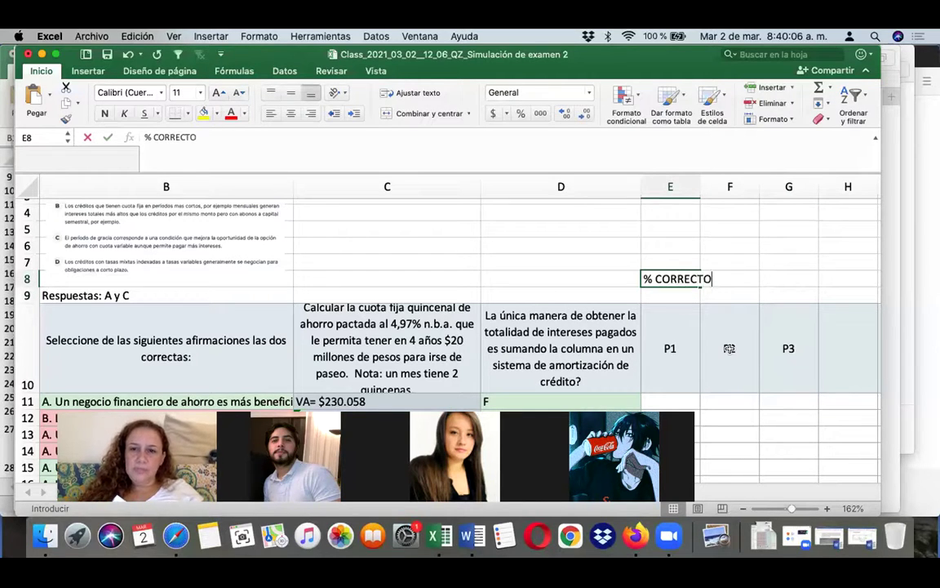
pyautogui.press('Return')
# Score the first student's P1 answer 100% and the second student's 0.
pyautogui.scroll(-3, 735, 327)
pyautogui.click(677, 327)
pyautogui.write('100%')
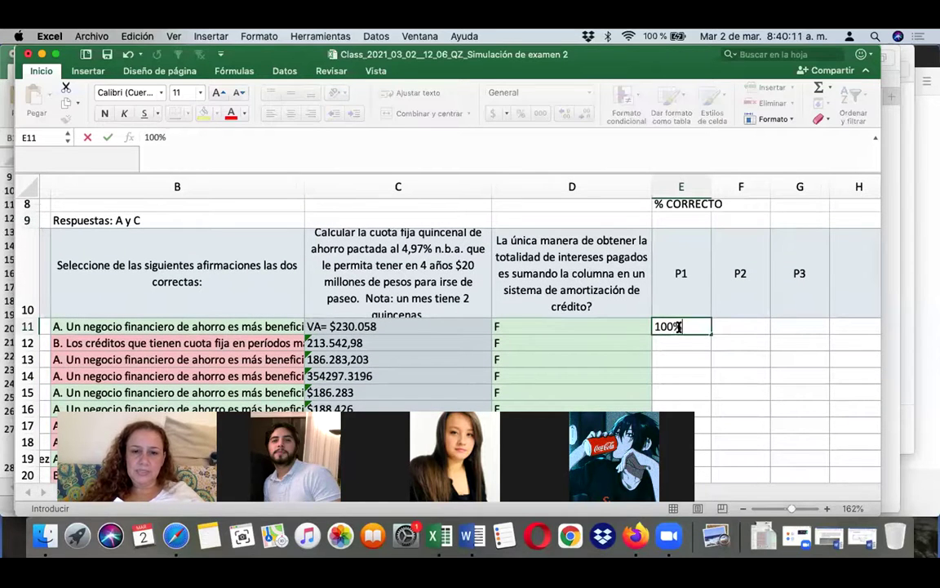
pyautogui.press('Return')
pyautogui.click(680, 327)
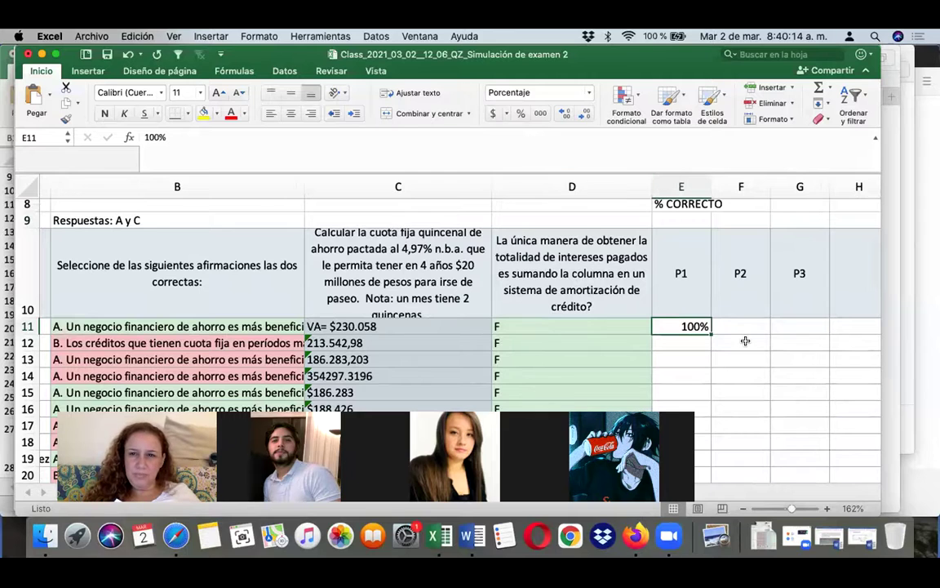
pyautogui.scroll(-2, 745, 341)
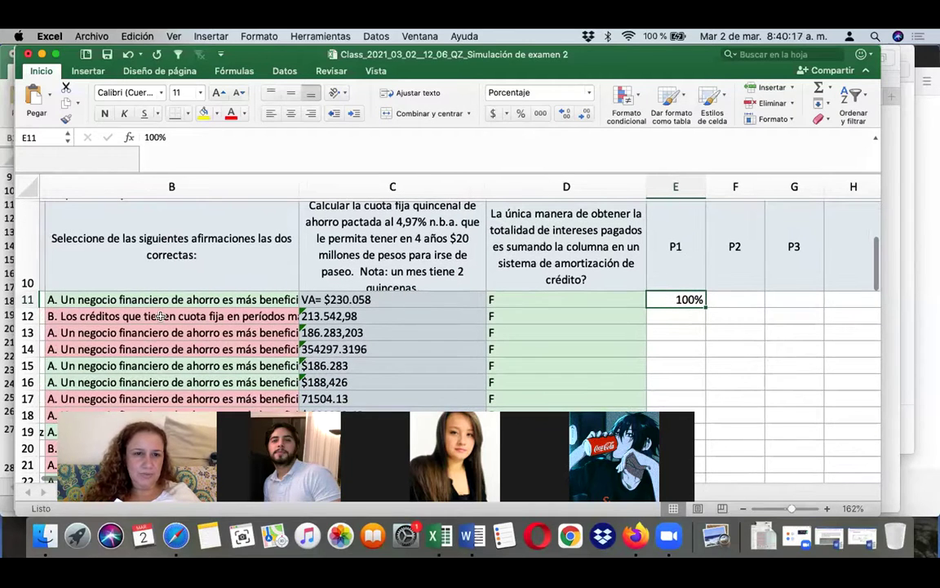
pyautogui.click(161, 316)
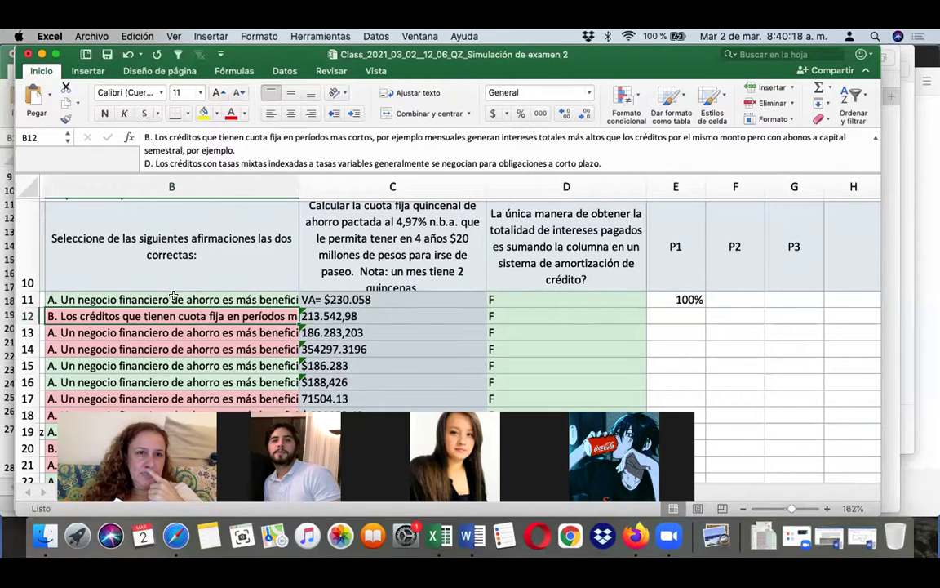
pyautogui.scroll(2, 173, 296)
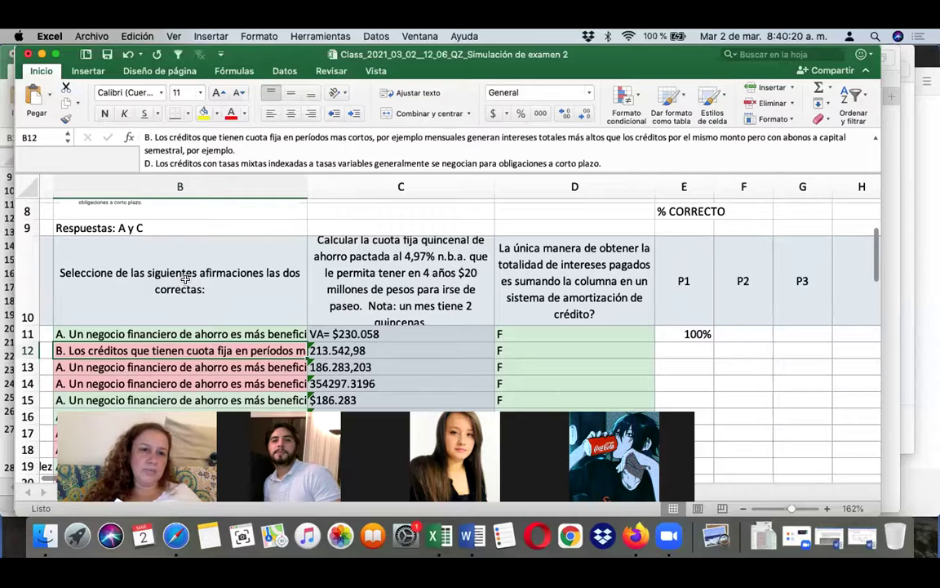
pyautogui.click(682, 345)
pyautogui.write('0')
pyautogui.press('Return')
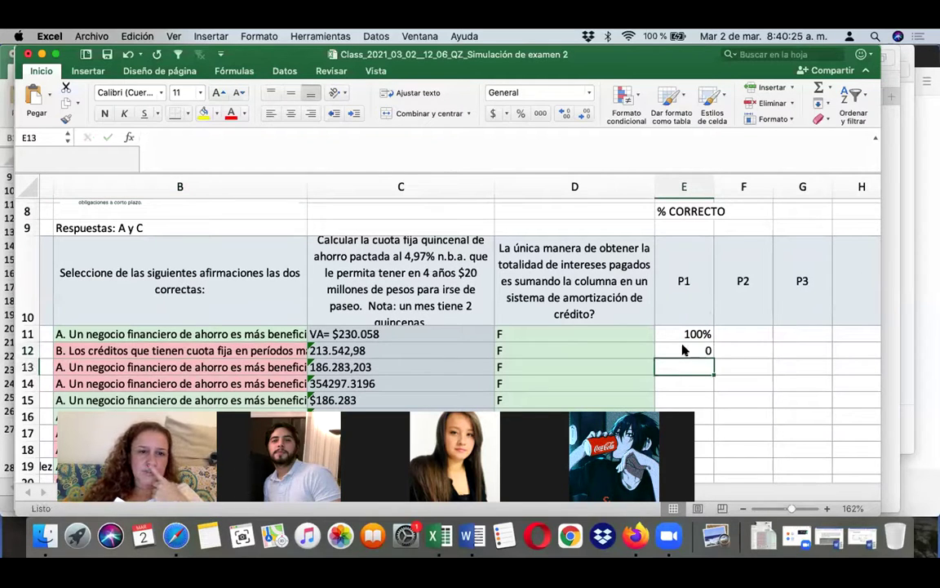
# Give the third and fourth students 0,5 each for P1.
pyautogui.click(245, 367)
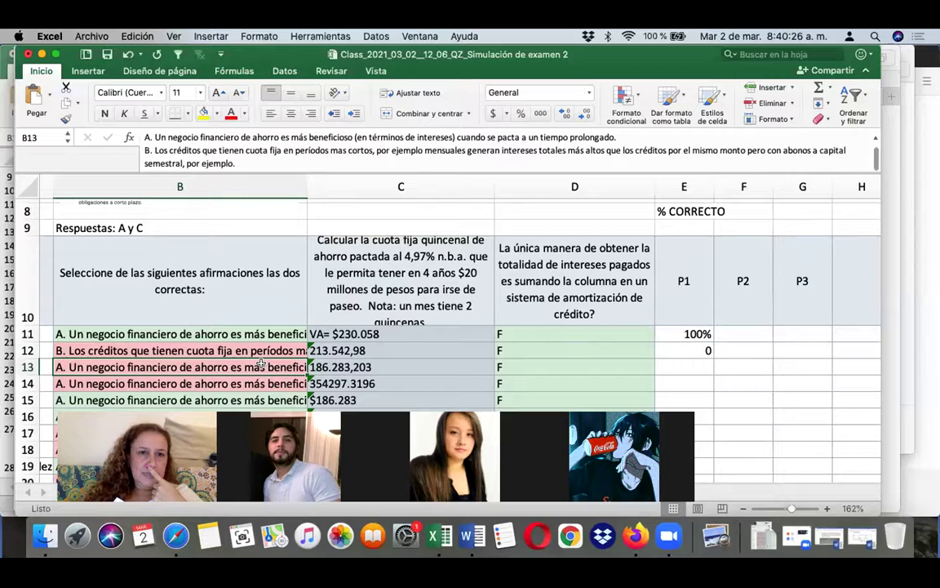
pyautogui.click(689, 359)
pyautogui.write('0,5')
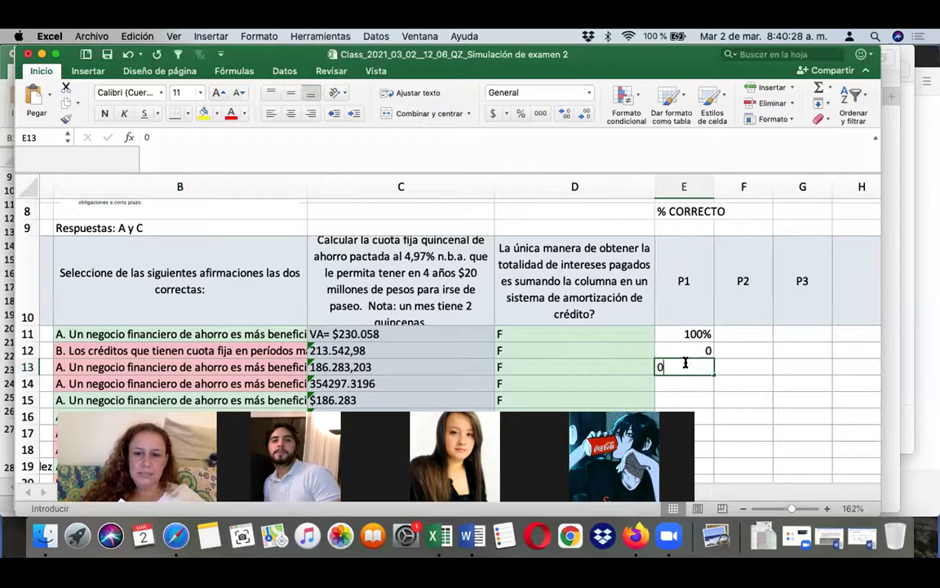
pyautogui.press('Return')
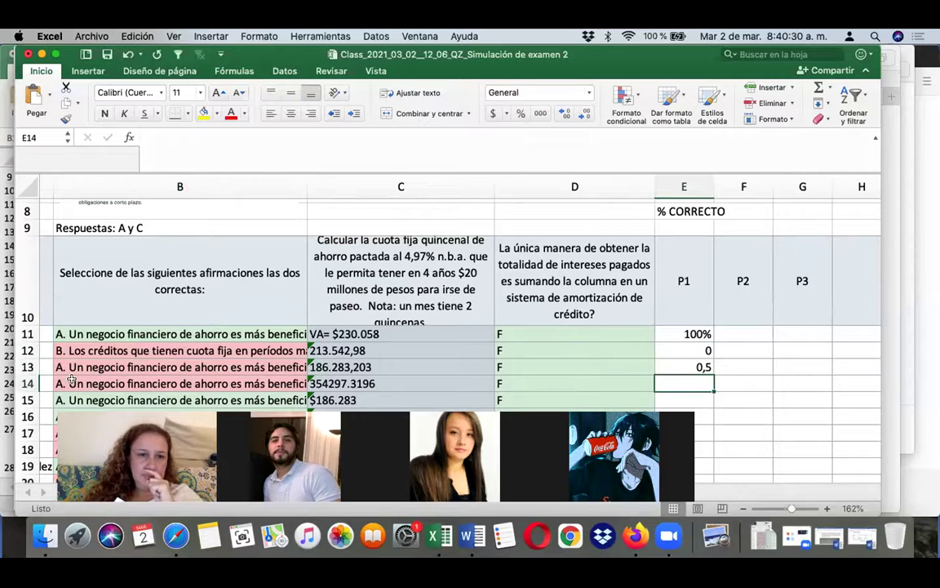
pyautogui.click(71, 380)
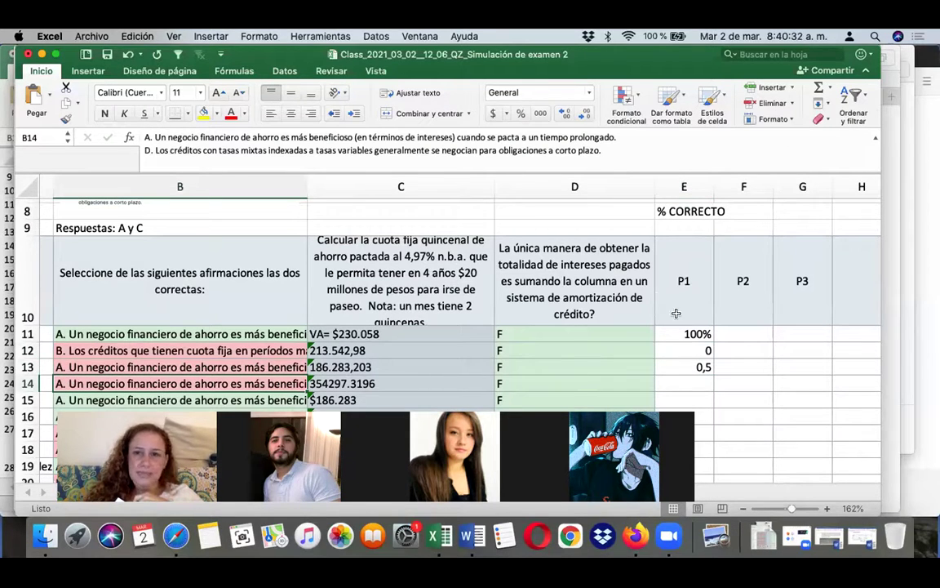
pyautogui.click(683, 381)
pyautogui.write('0')
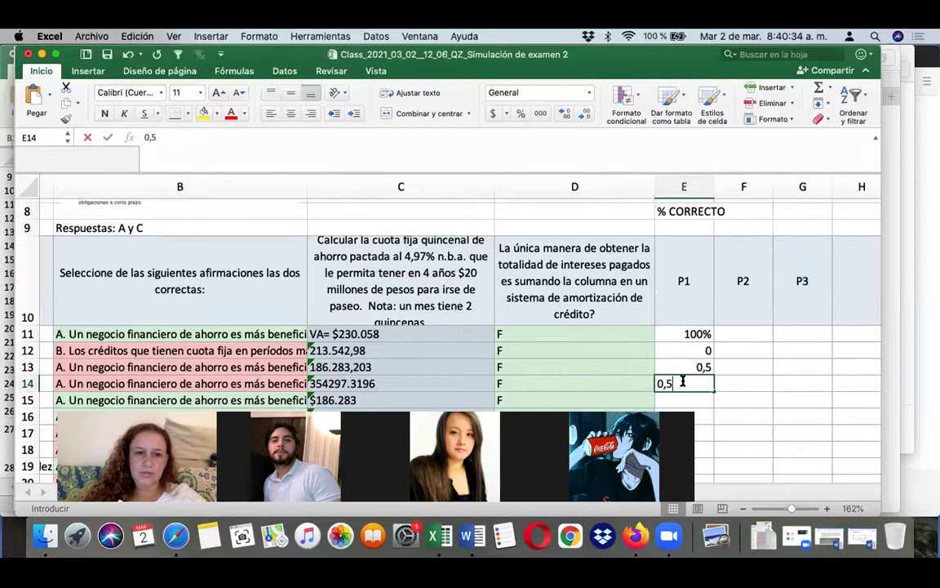
pyautogui.write(',5')
pyautogui.press('Return')
# Score the fifth student's P1 answer as 100% in E15.
pyautogui.scroll(-1, 684, 380)
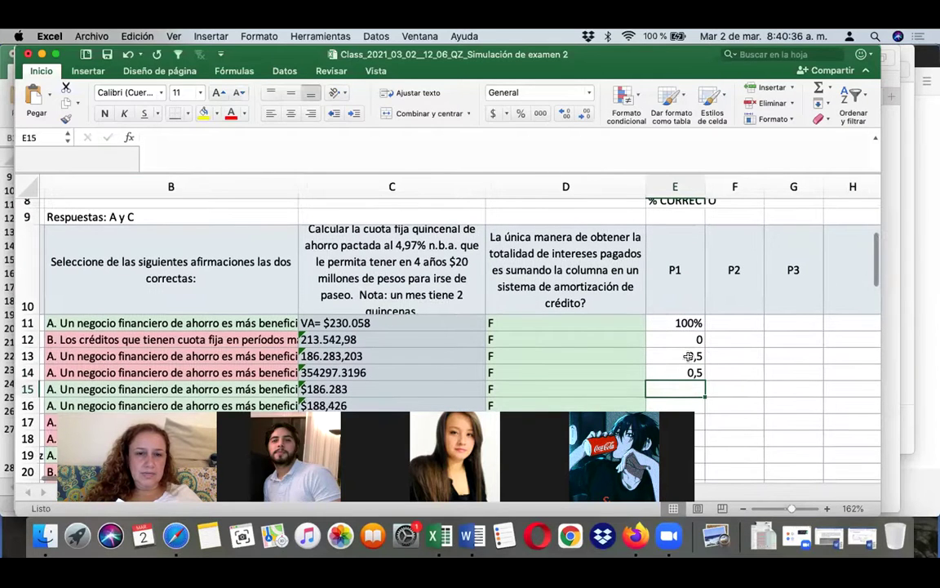
pyautogui.click(277, 390)
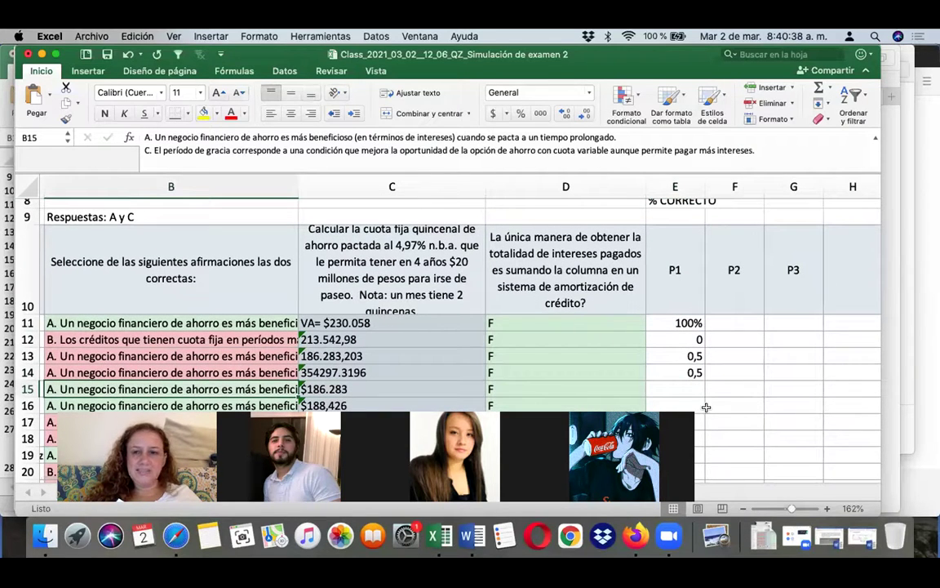
pyautogui.click(674, 390)
pyautogui.write('100')
pyautogui.press('Return')
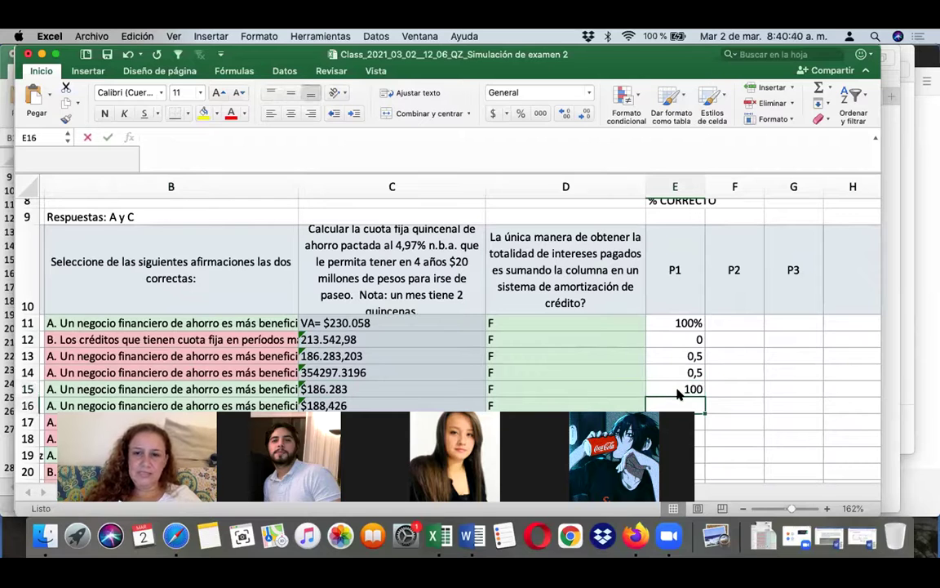
pyautogui.doubleClick(676, 389)
pyautogui.write('%')
pyautogui.press('Return')
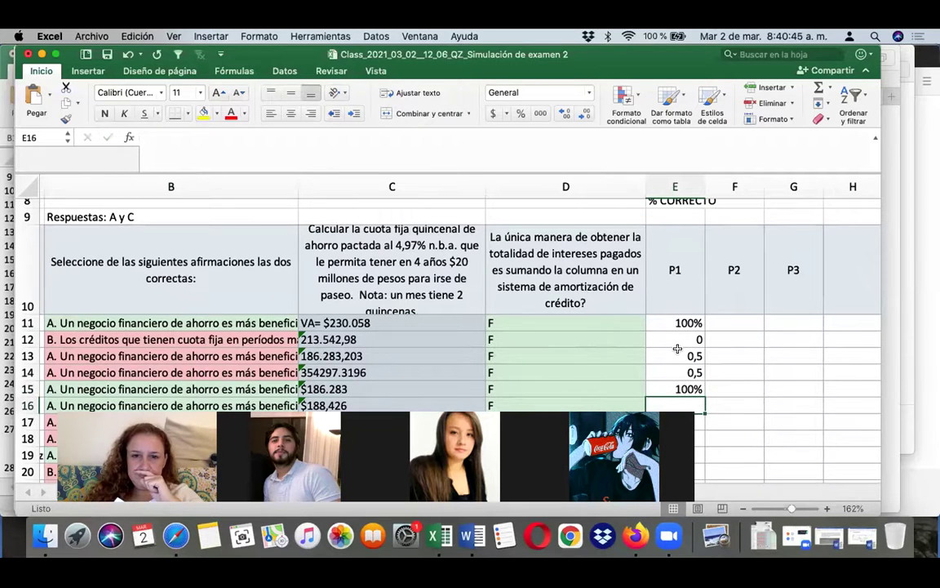
# Enter 100% in E16 and 0,5 in E17 after checking the row 17 answer.
pyautogui.scroll(-3, 677, 347)
pyautogui.write('100%')
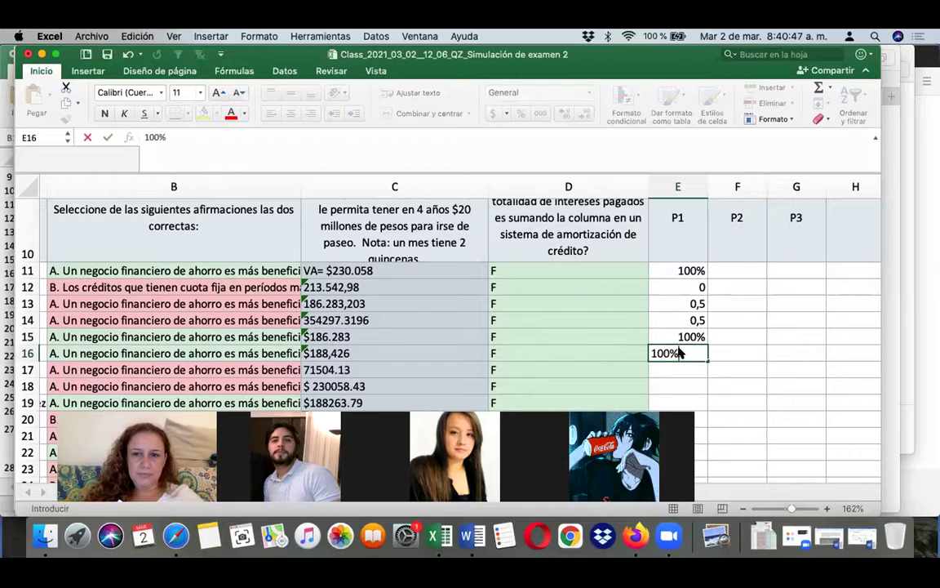
pyautogui.press('Return')
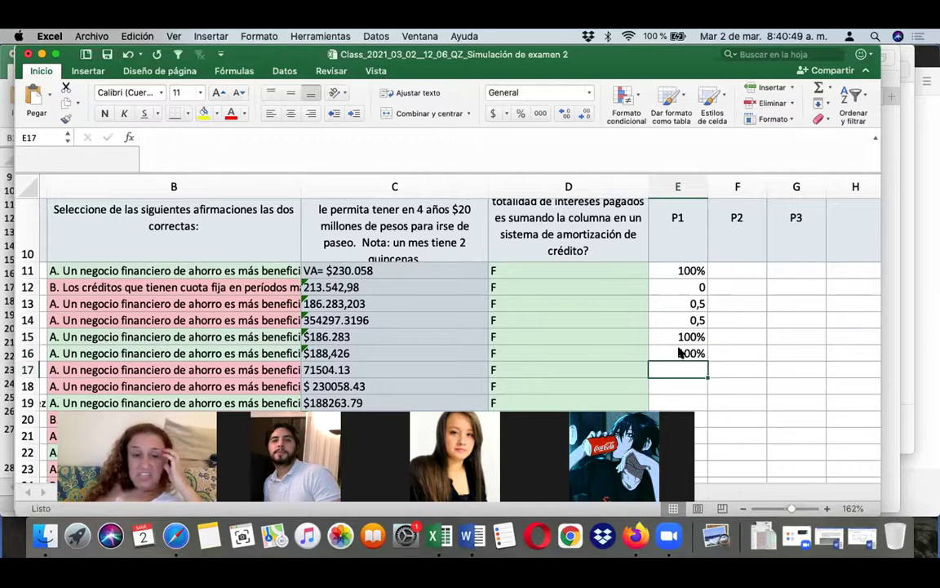
pyautogui.click(185, 371)
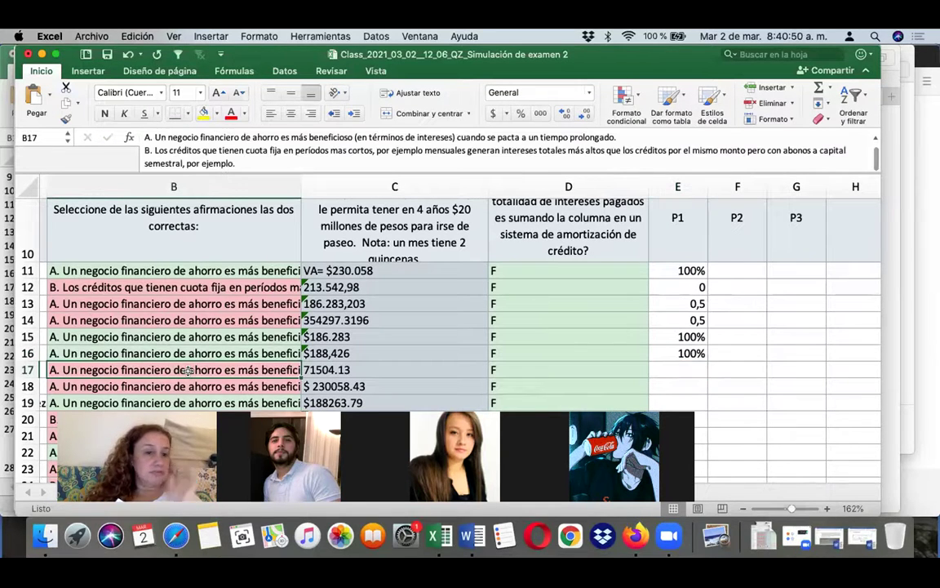
pyautogui.click(658, 369)
pyautogui.write('0,5')
pyautogui.press('Return')
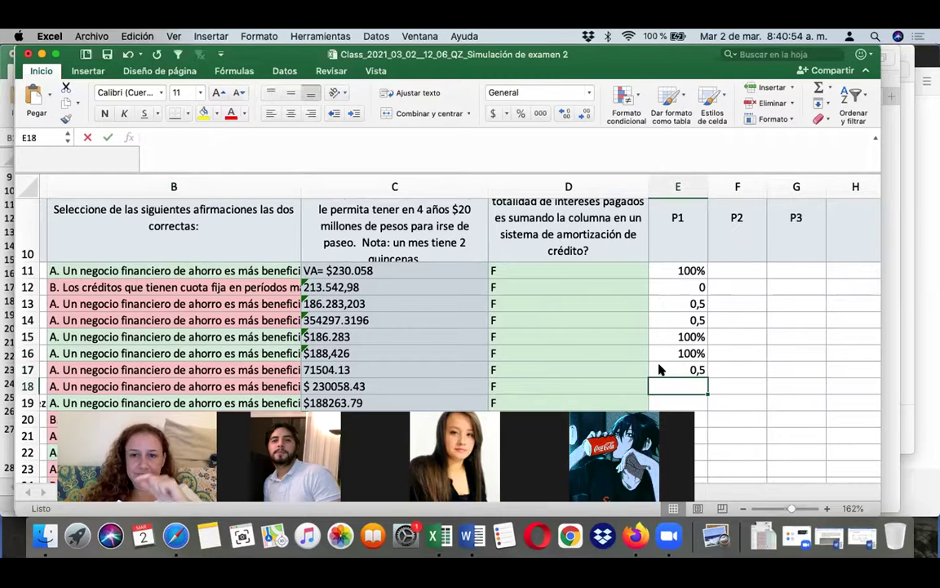
# Enter 0,5 in E18 and 100% in E19.
pyautogui.click(246, 387)
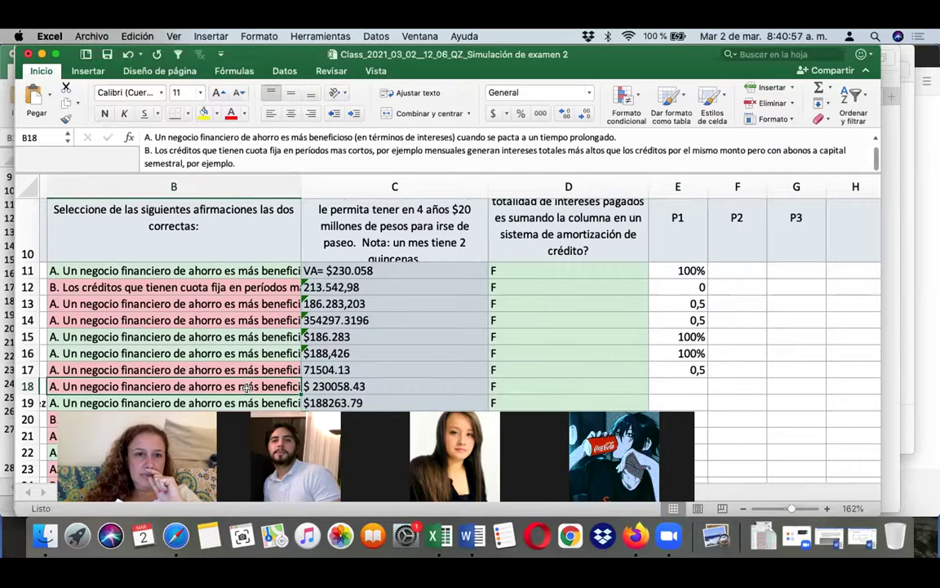
pyautogui.click(695, 386)
pyautogui.write('0,5')
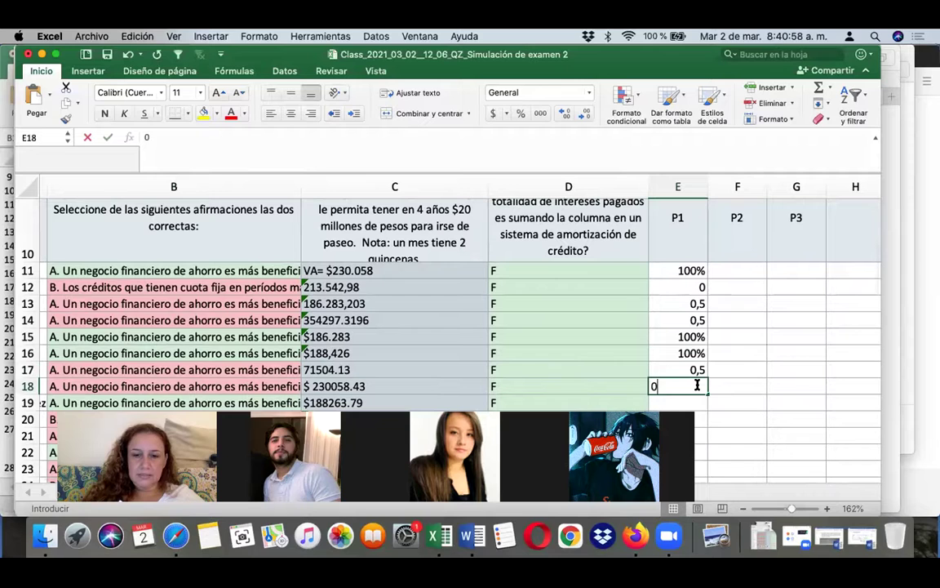
pyautogui.press('Return')
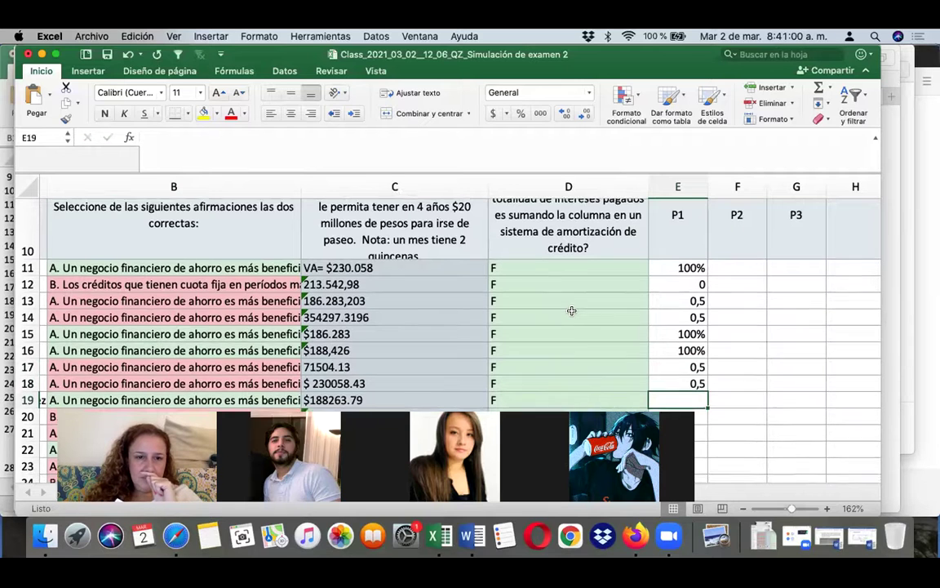
pyautogui.scroll(-3, 571, 310)
pyautogui.write('100%')
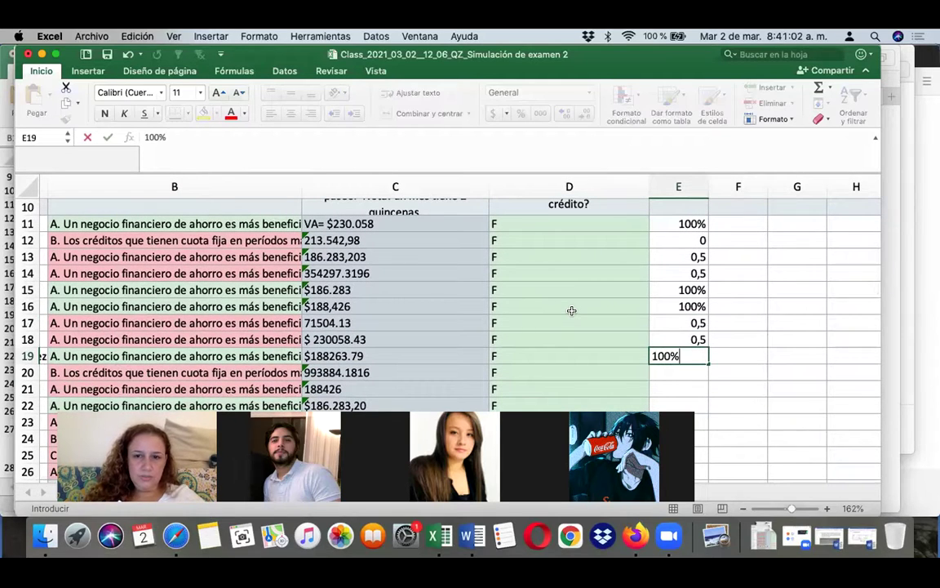
pyautogui.press('Return')
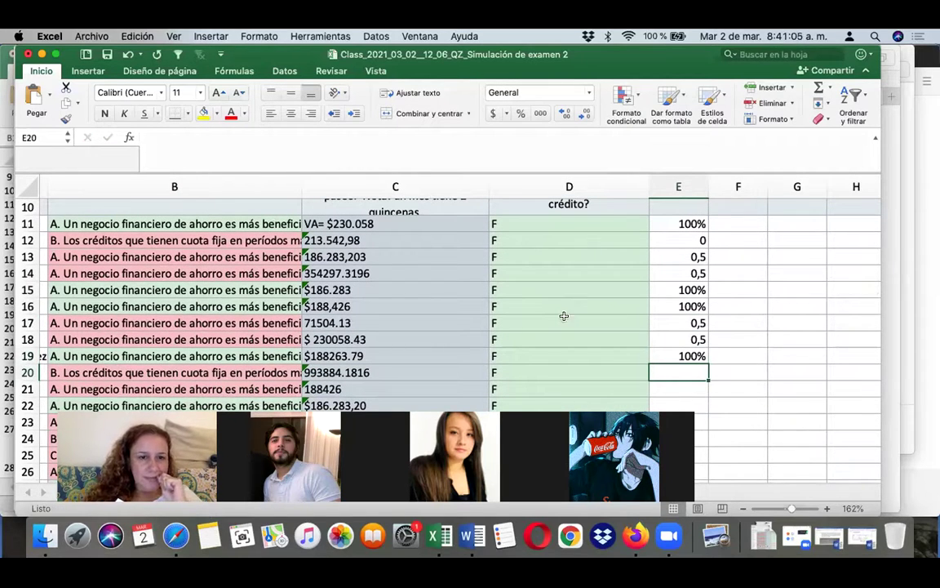
# Score the row 20 answer 0,5 after reading it.
pyautogui.click(300, 373)
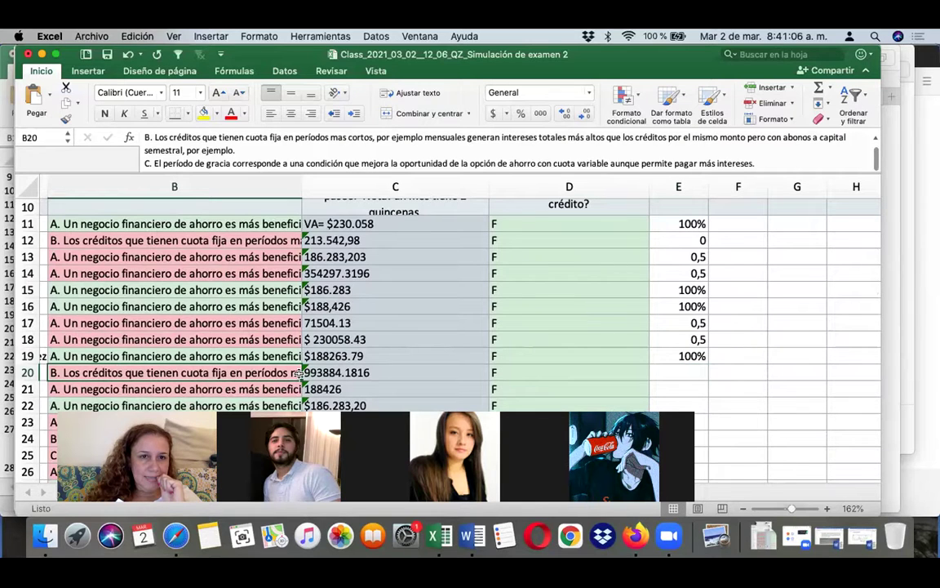
pyautogui.scroll(3, 277, 286)
pyautogui.scroll(-3, 311, 304)
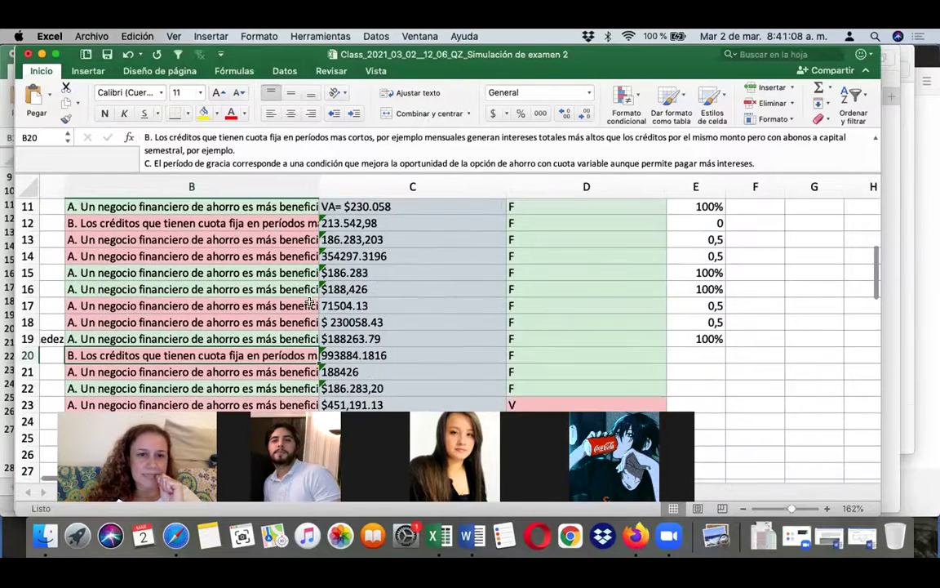
pyautogui.scroll(-1, 310, 304)
pyautogui.click(661, 336)
pyautogui.write('0')
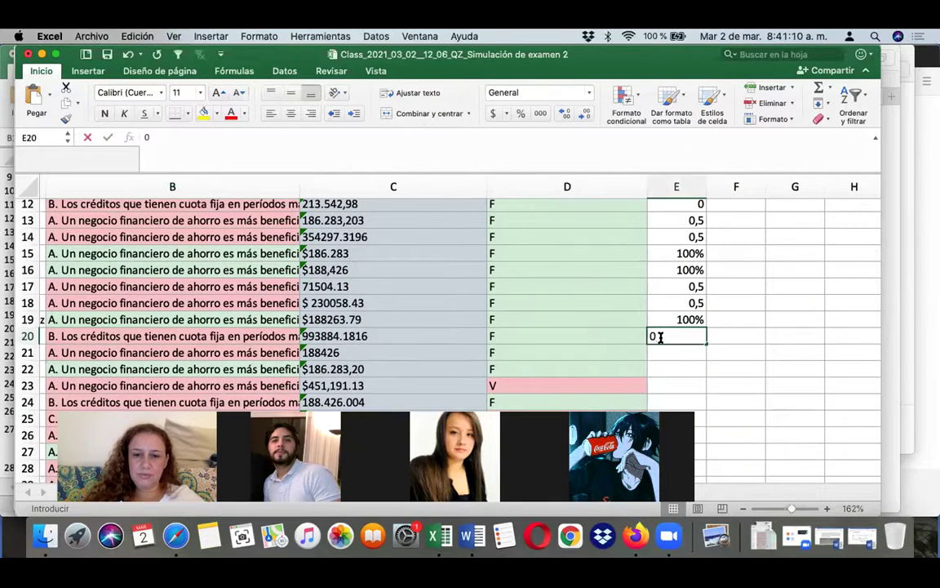
pyautogui.write(',5')
pyautogui.press('Return')
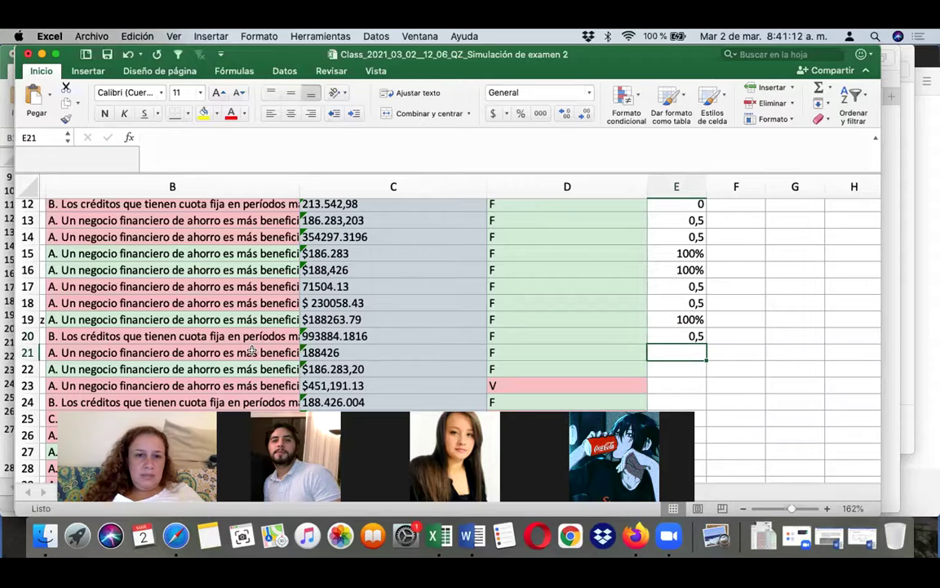
# Score row 21 as 0,5 and give row 22 full marks of 100.
pyautogui.click(250, 352)
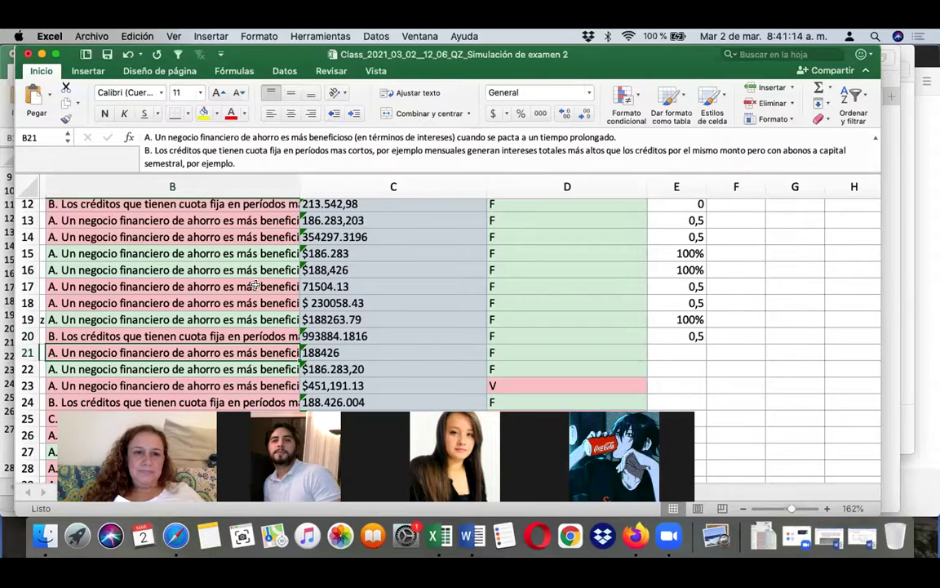
pyautogui.scroll(3, 254, 283)
pyautogui.scroll(-5, 256, 283)
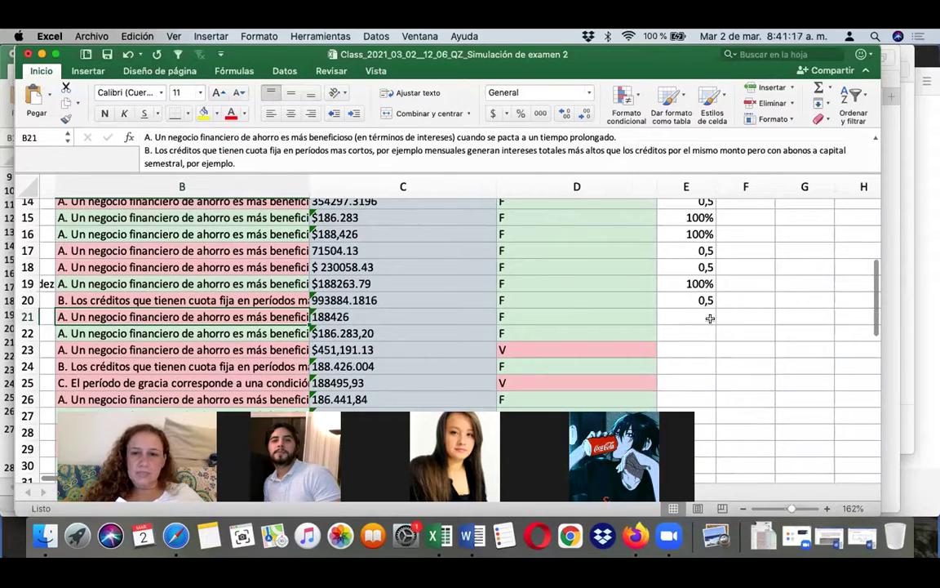
pyautogui.click(704, 315)
pyautogui.write('0,5')
pyautogui.press('Return')
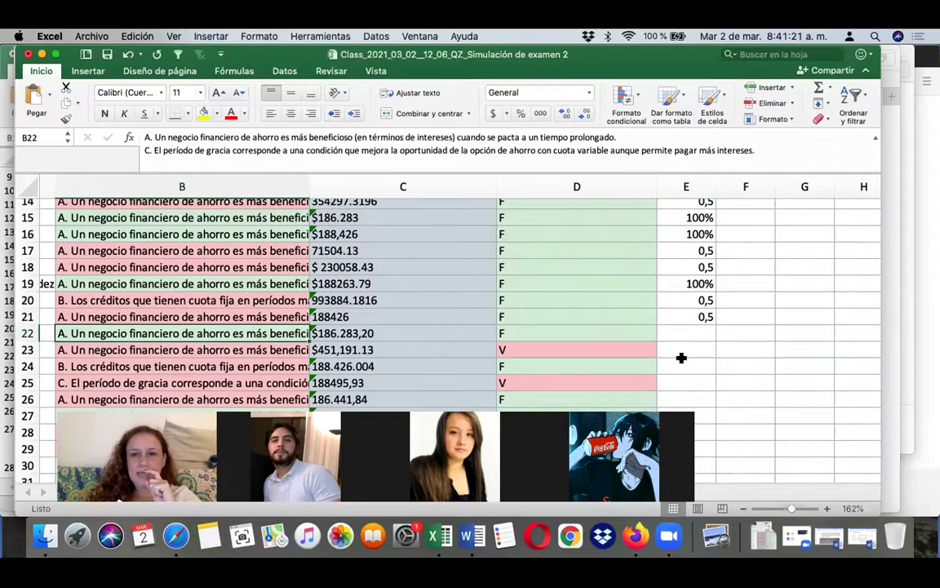
pyautogui.write('100')
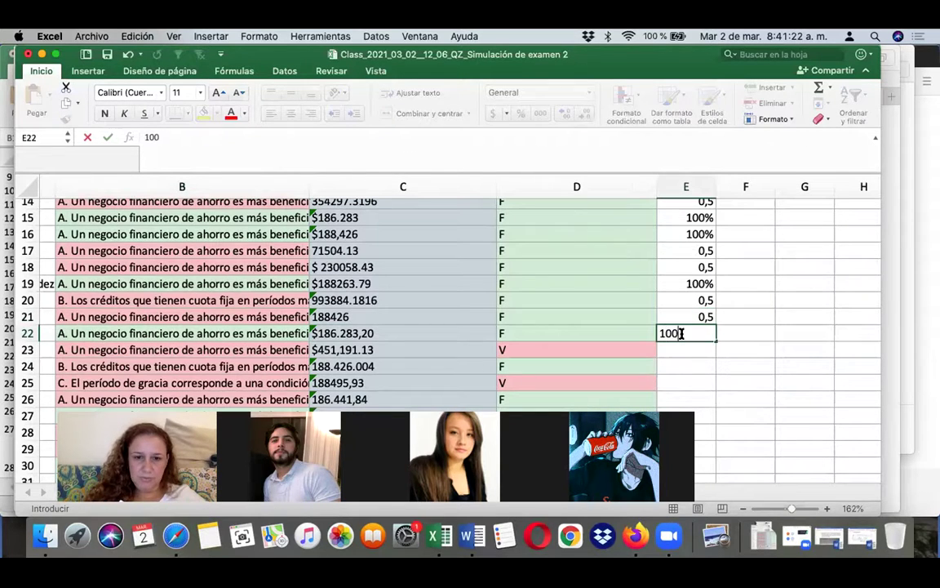
pyautogui.press('Return')
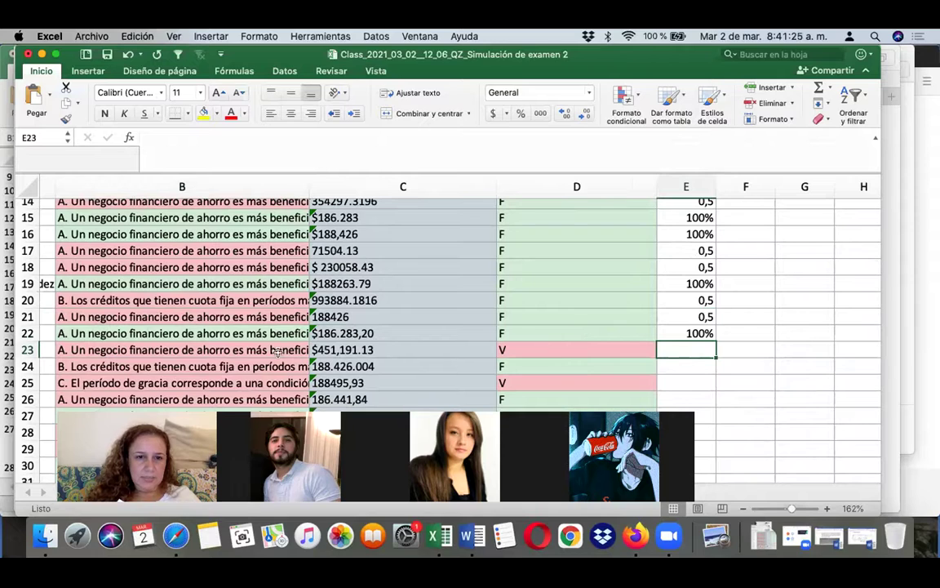
# Give the row 23 and row 24 answers 0,5 each.
pyautogui.click(249, 350)
pyautogui.click(697, 352)
pyautogui.write('0,5')
pyautogui.press('Return')
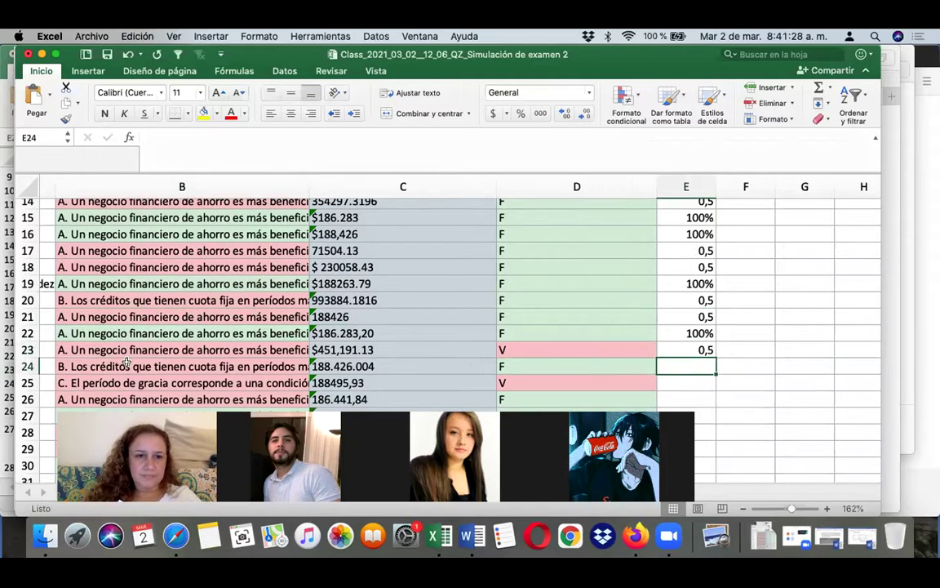
pyautogui.click(119, 365)
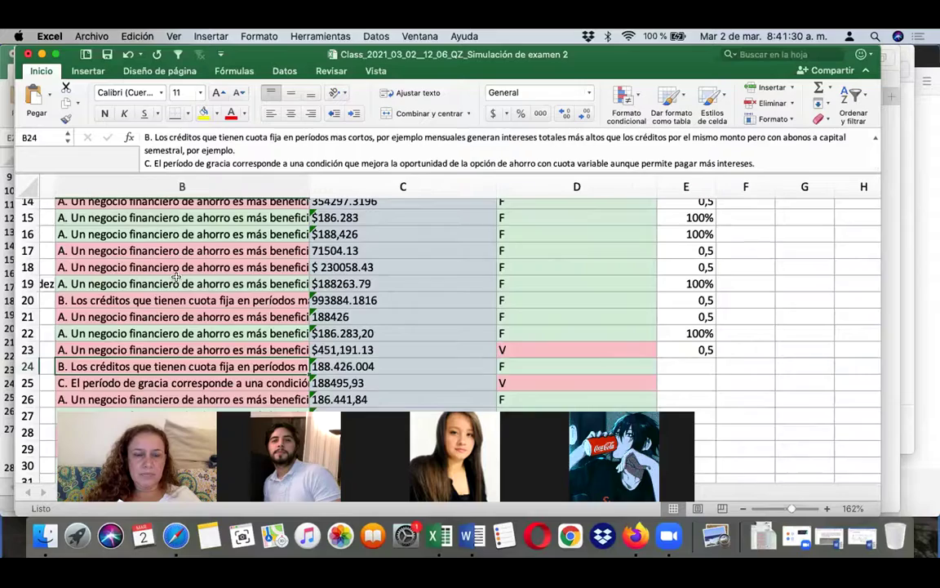
pyautogui.scroll(5, 174, 278)
pyautogui.scroll(-5, 176, 276)
pyautogui.scroll(-5, 176, 275)
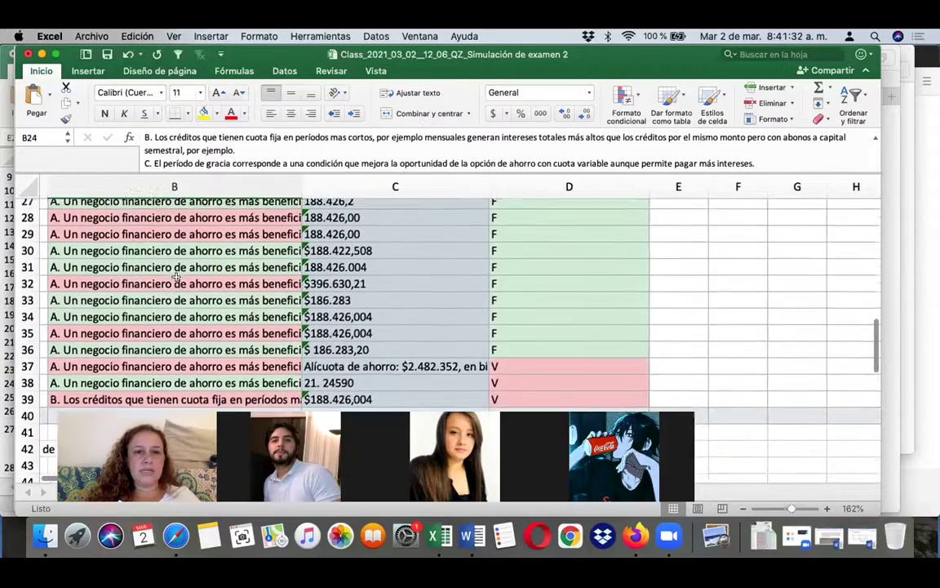
pyautogui.click(649, 234)
pyautogui.write('0,')
pyautogui.press('Return')
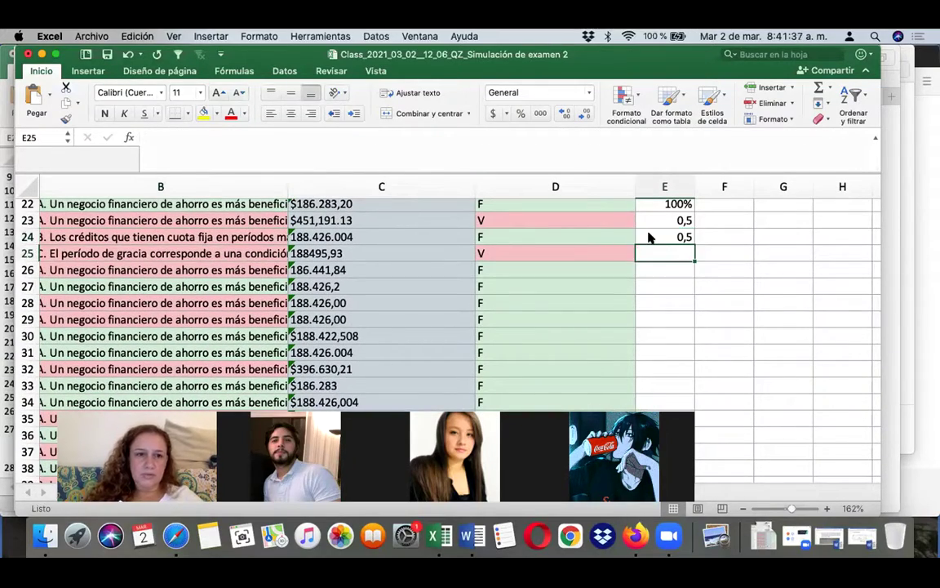
# Score rows 25 and 26 at 0,5 and row 27 at 100%.
pyautogui.click(261, 252)
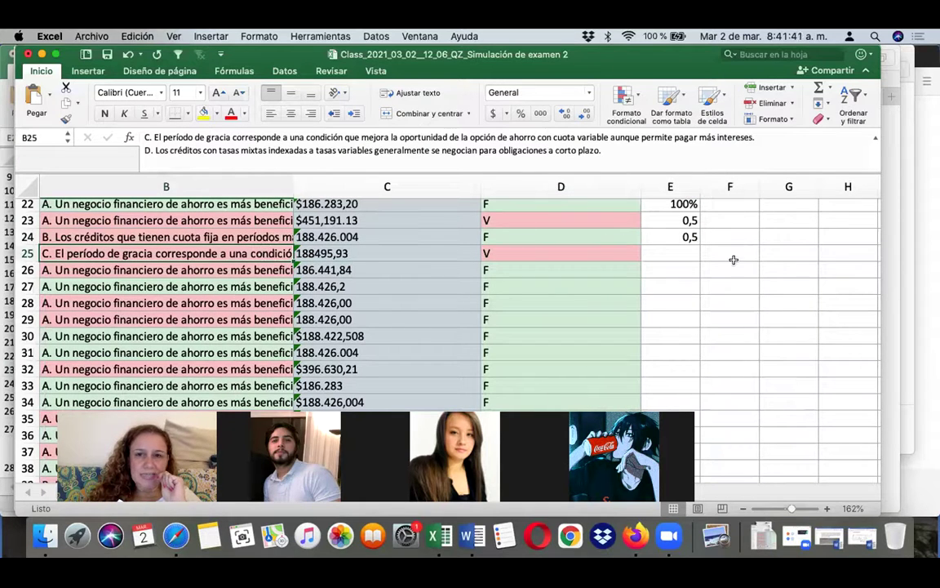
pyautogui.click(685, 253)
pyautogui.write('0,5')
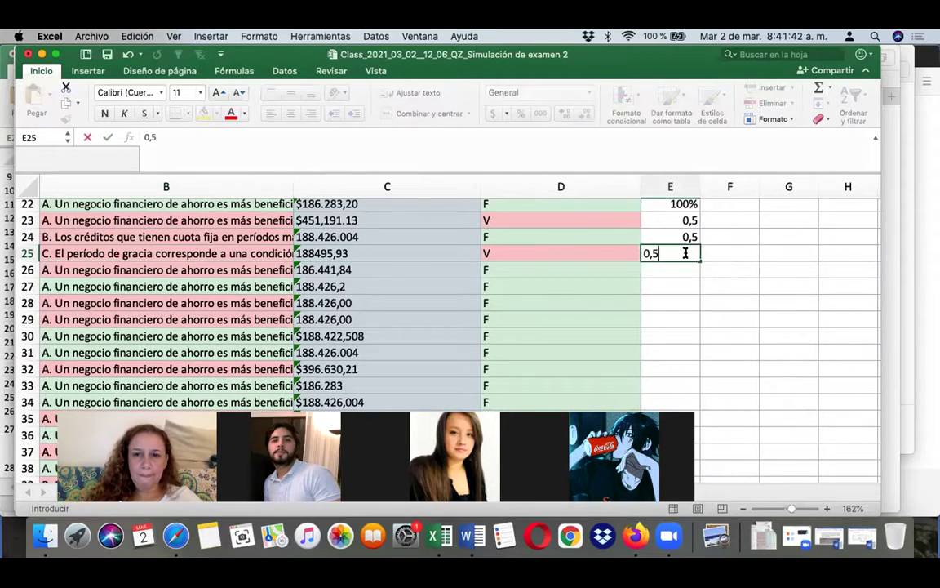
pyautogui.press('Return')
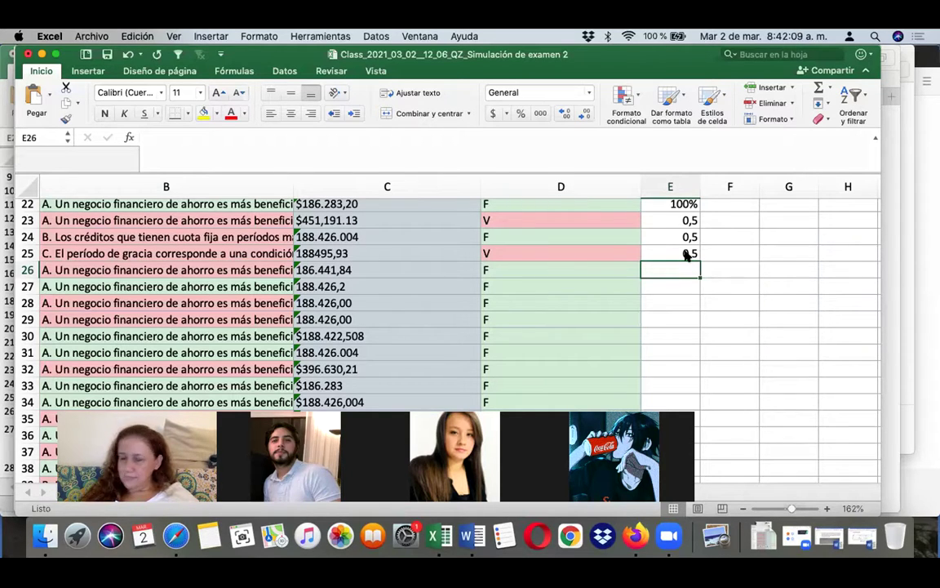
pyautogui.click(128, 303)
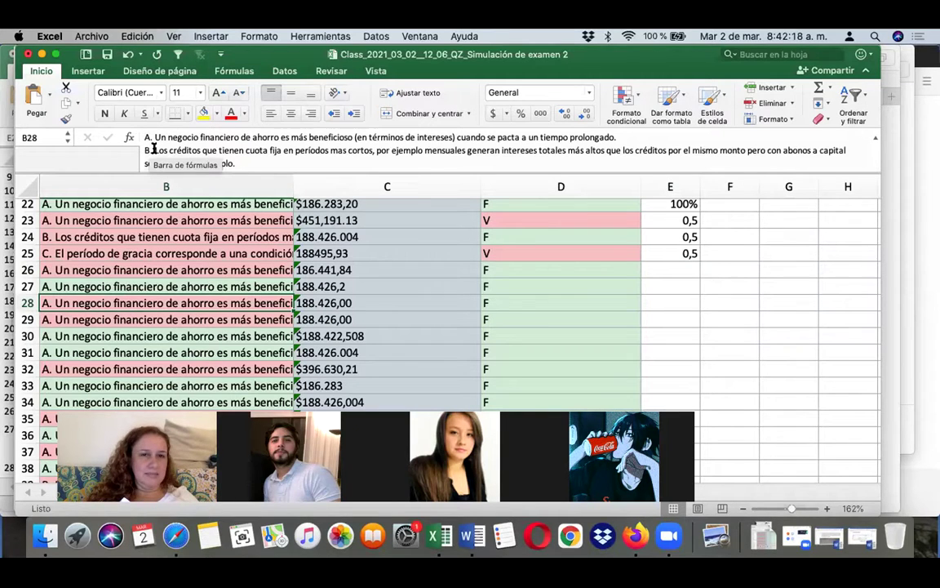
pyautogui.click(170, 270)
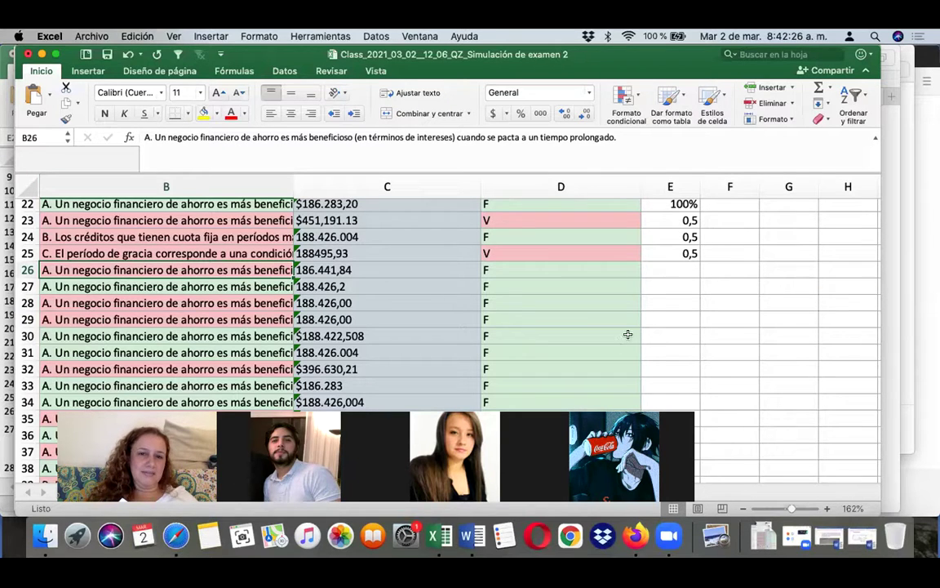
pyautogui.click(671, 269)
pyautogui.write('0,5')
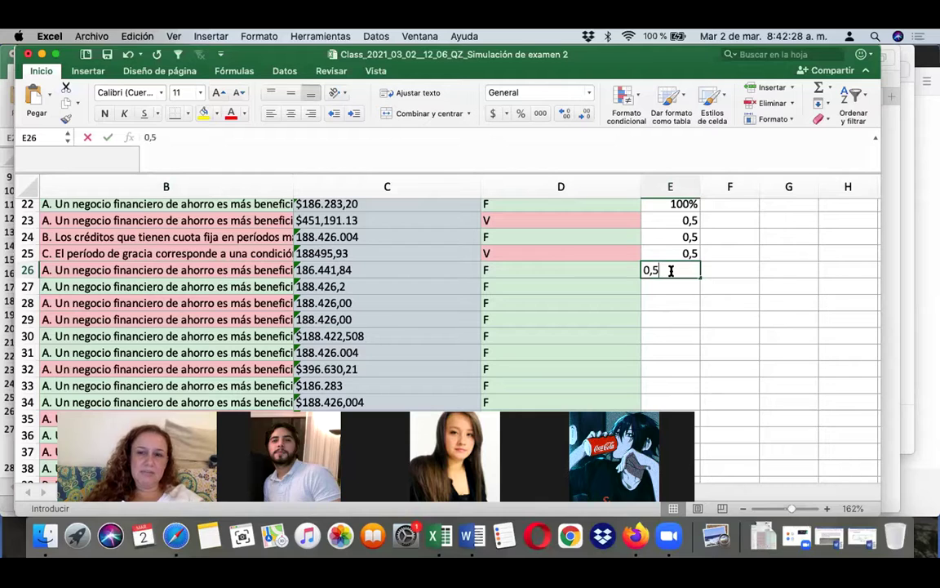
pyautogui.press('Return')
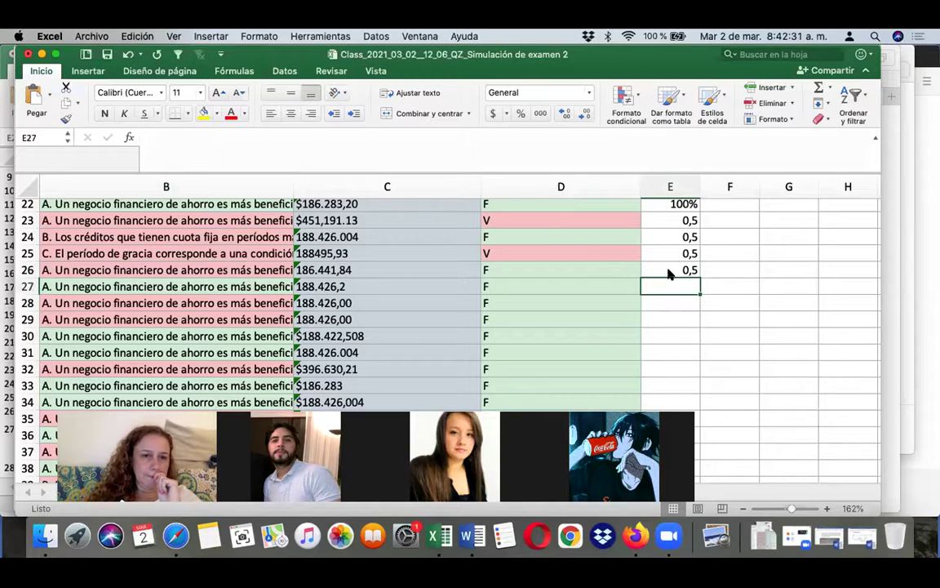
pyautogui.write('100%')
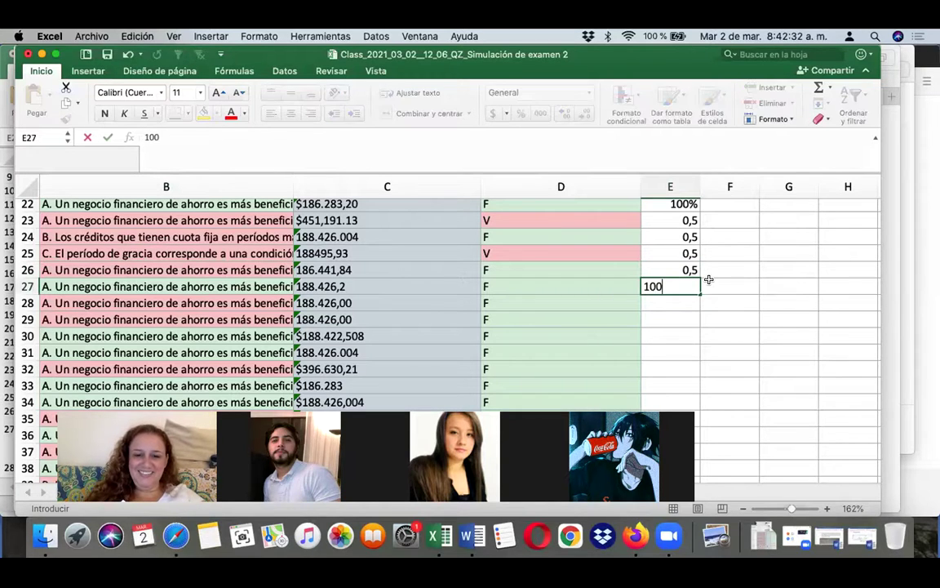
pyautogui.press('Up')
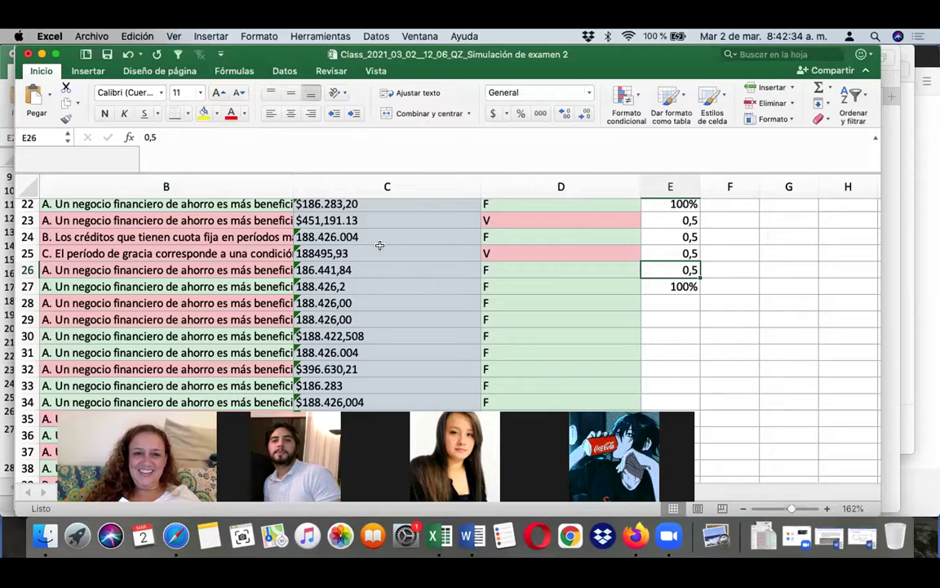
# Score rows 28 and 29 in the P1 column as 0,5 each.
pyautogui.hscroll(-5, 379, 245)
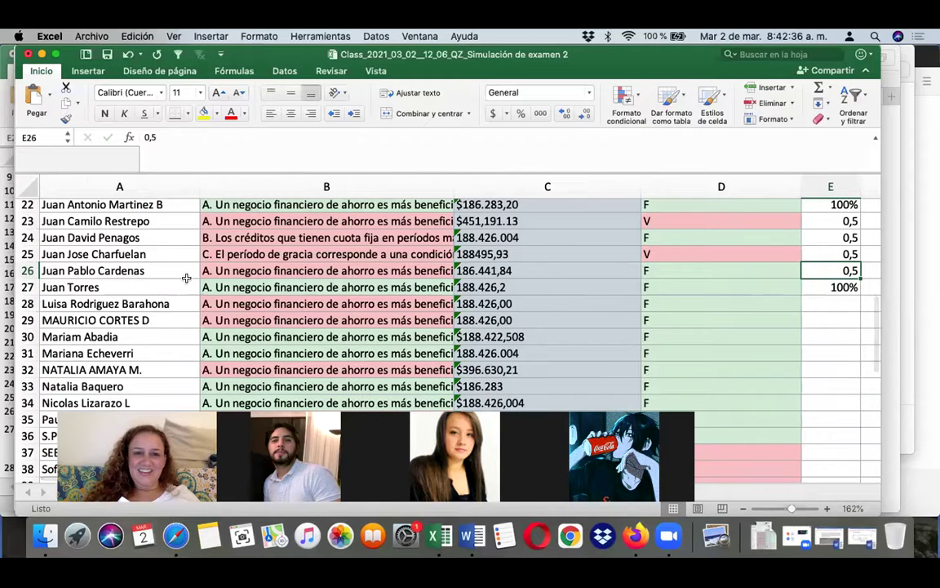
pyautogui.hscroll(5, 326, 282)
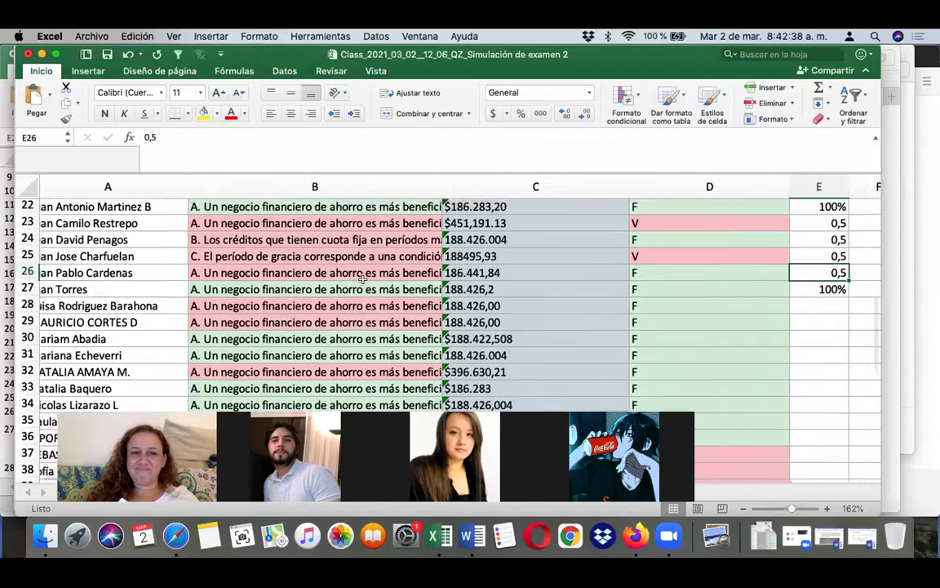
pyautogui.scroll(-1, 351, 280)
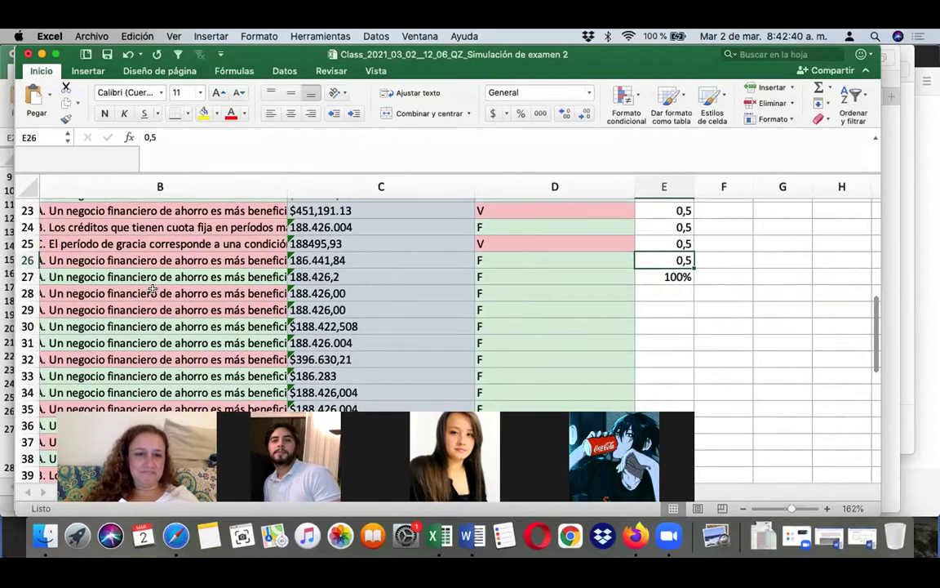
pyautogui.click(143, 293)
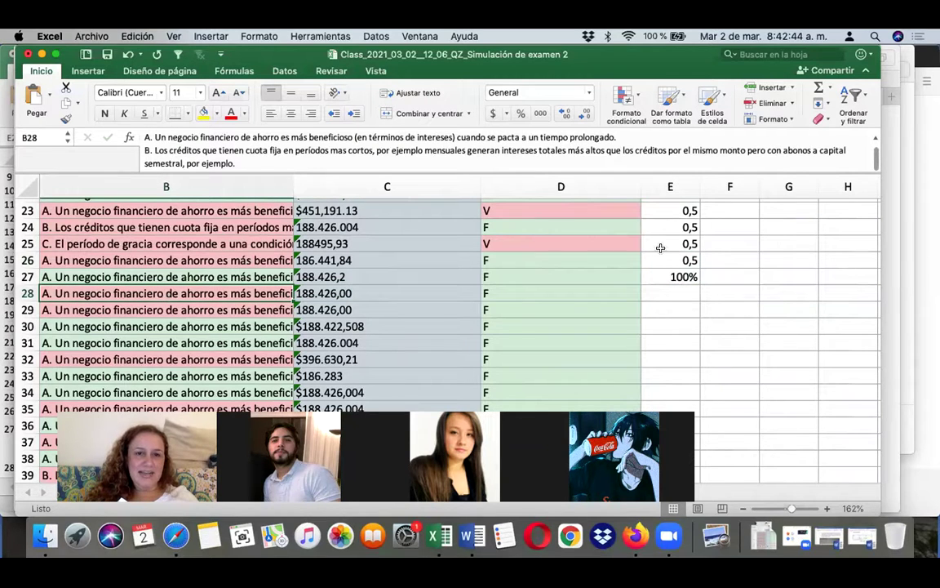
pyautogui.click(686, 293)
pyautogui.write('0,')
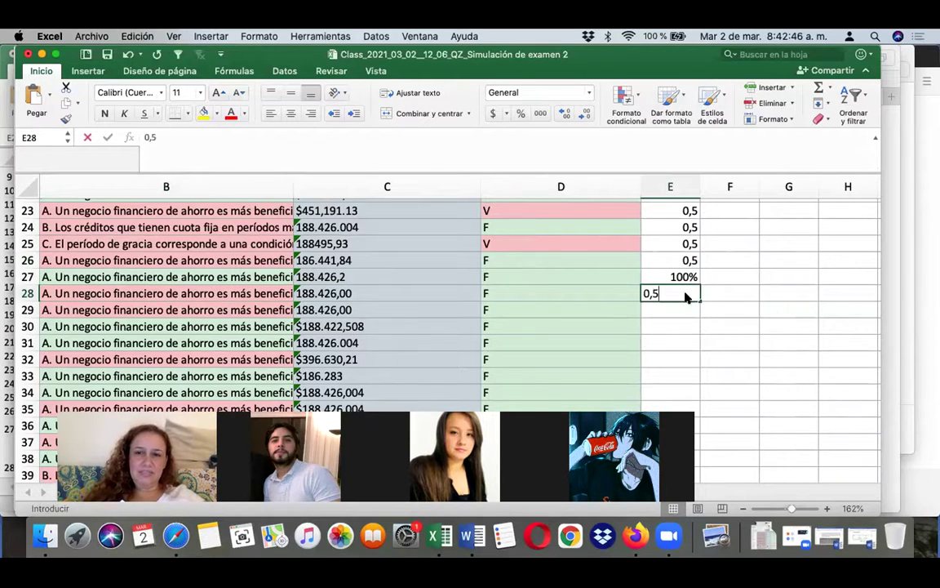
pyautogui.write('5')
pyautogui.press('Return')
pyautogui.click(66, 304)
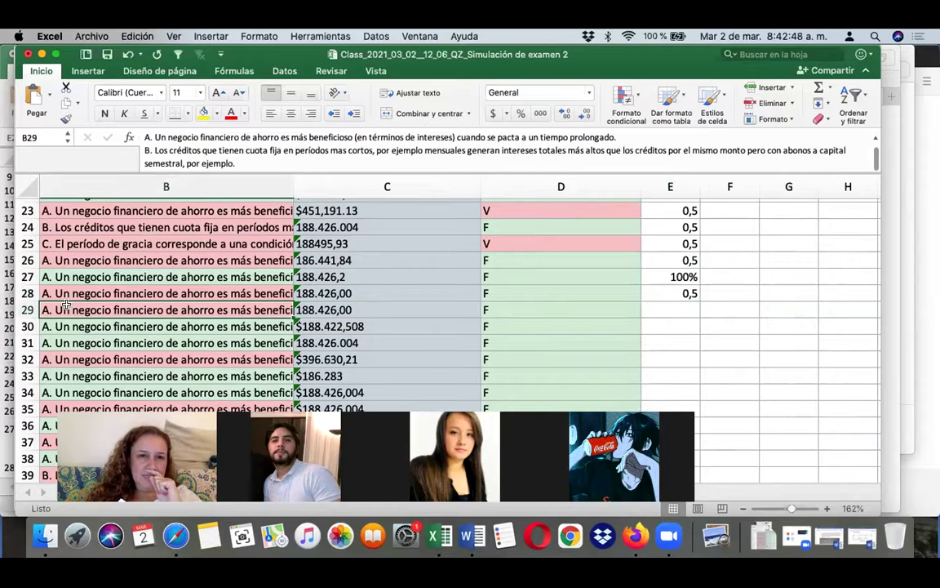
pyautogui.click(663, 306)
pyautogui.write('0,5')
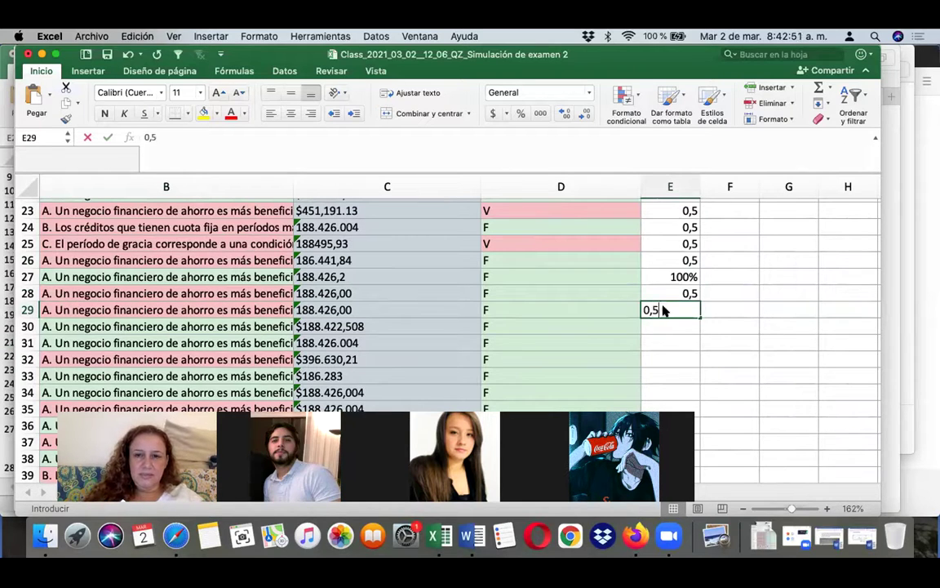
pyautogui.press('Return')
# Score P1 rows 30–32 as 100%, 100% and 0,5.
pyautogui.click(200, 328)
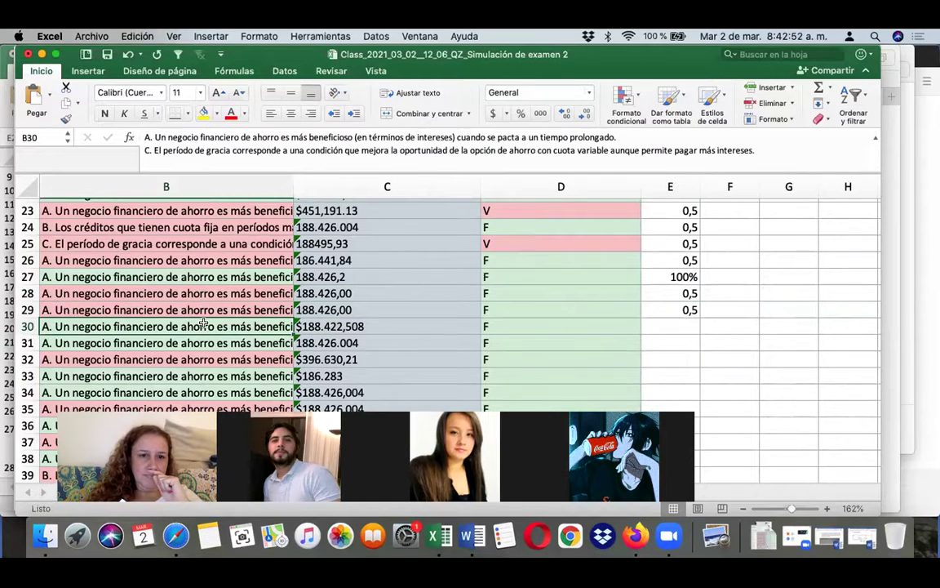
pyautogui.click(669, 322)
pyautogui.write('100%')
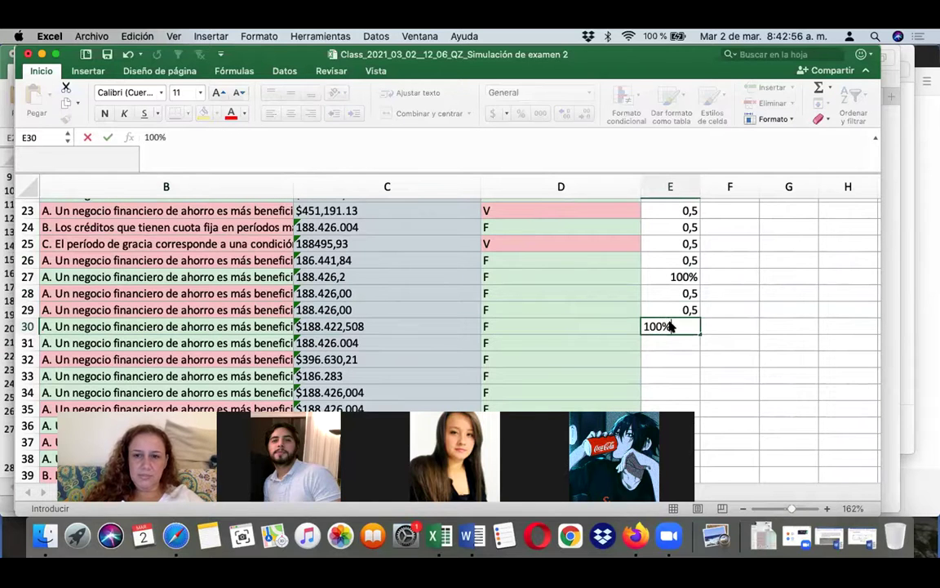
pyautogui.press('Return')
pyautogui.write('100%')
pyautogui.press('Return')
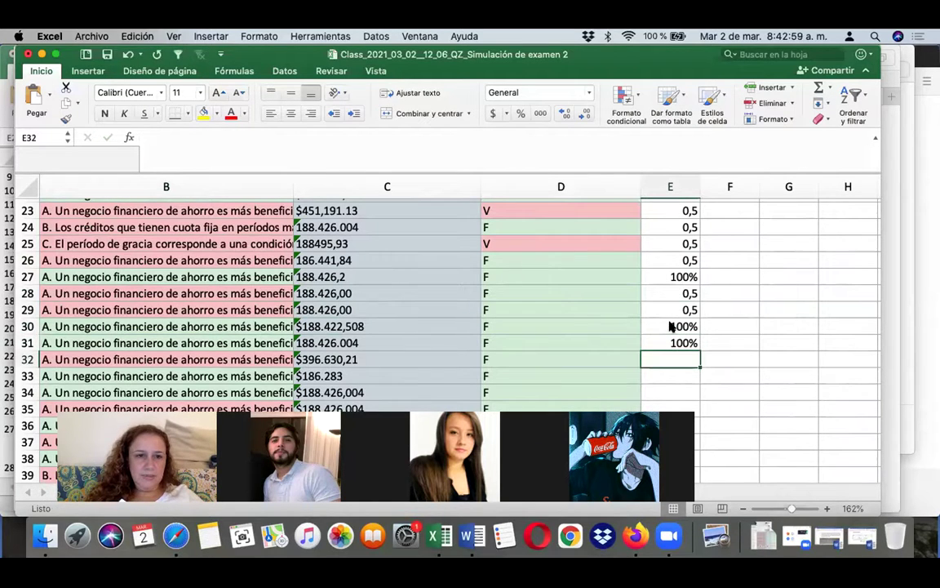
pyautogui.click(263, 357)
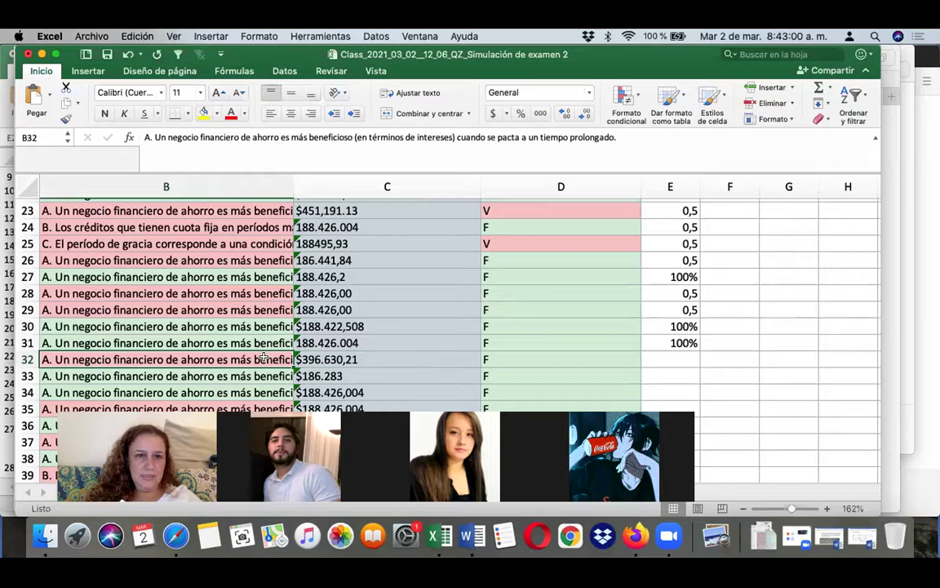
pyautogui.click(655, 360)
pyautogui.write('0,5')
pyautogui.press('Return')
pyautogui.click(657, 364)
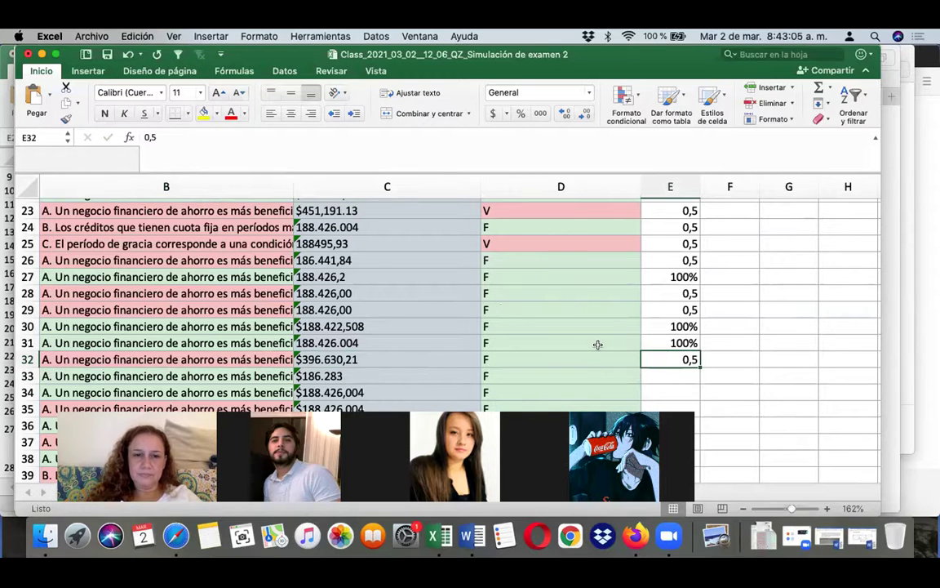
pyautogui.hscroll(-5, 597, 345)
pyautogui.hscroll(5, 597, 345)
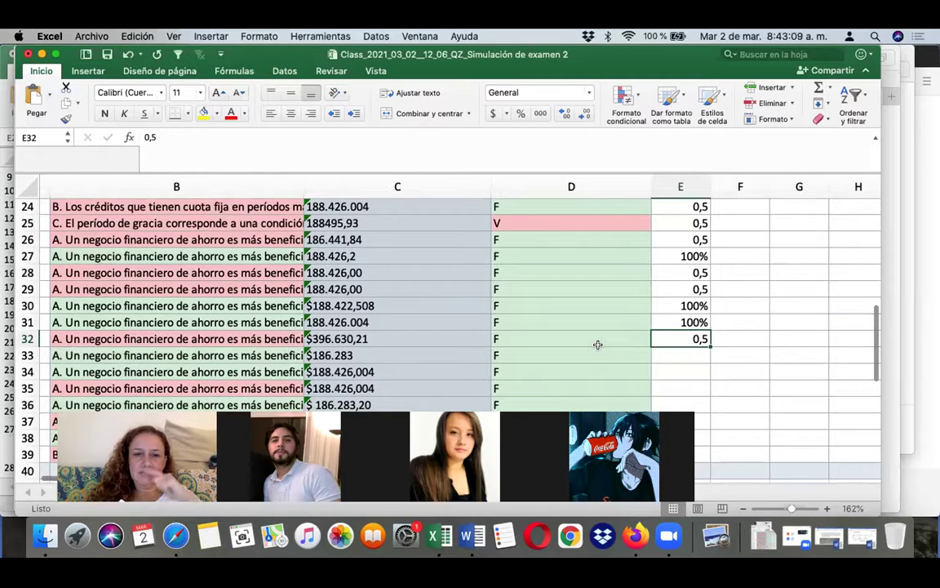
# Score P1 rows 33–36 as 100%, 100%, 0,5 and 100%.
pyautogui.click(683, 356)
pyautogui.write('100')
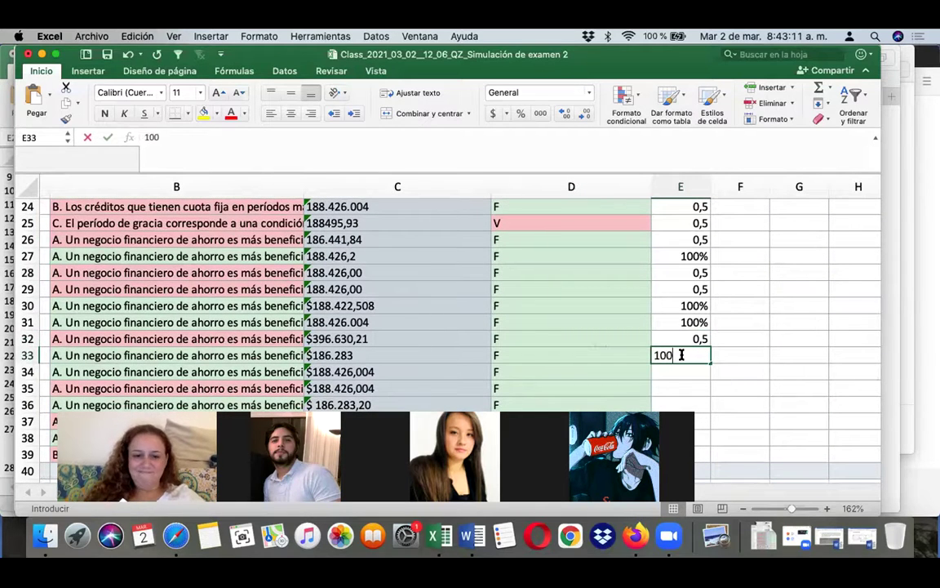
pyautogui.write('%')
pyautogui.press('Return')
pyautogui.write('100%')
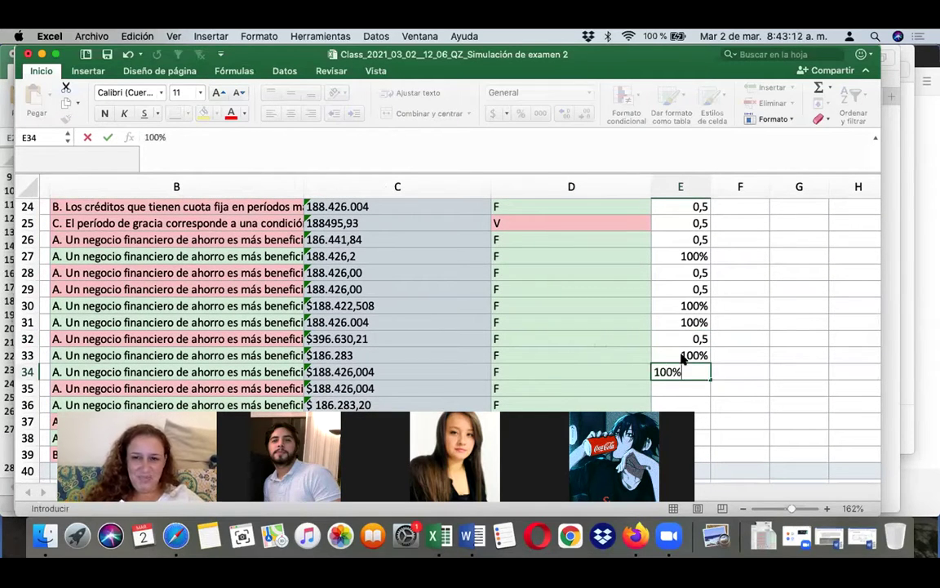
pyautogui.press('Return')
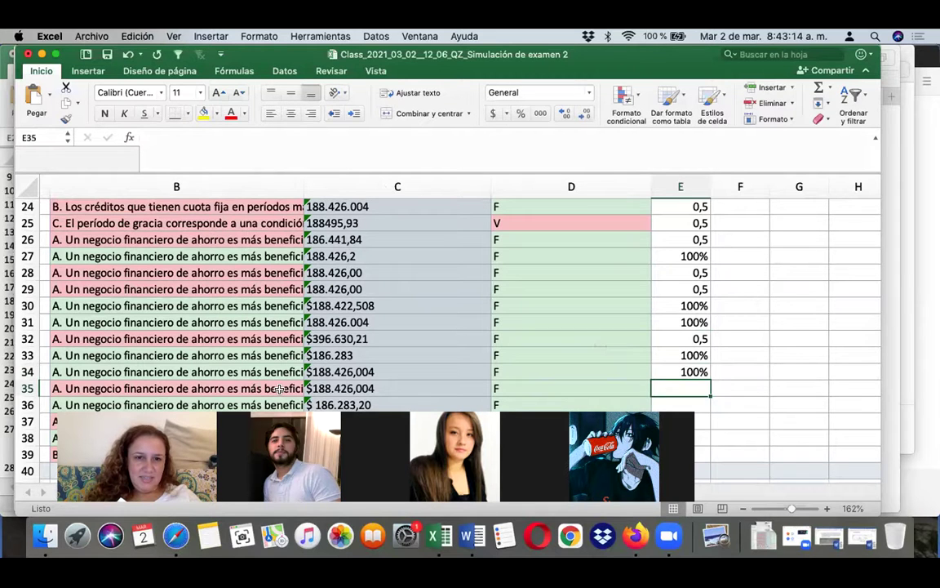
pyautogui.click(280, 389)
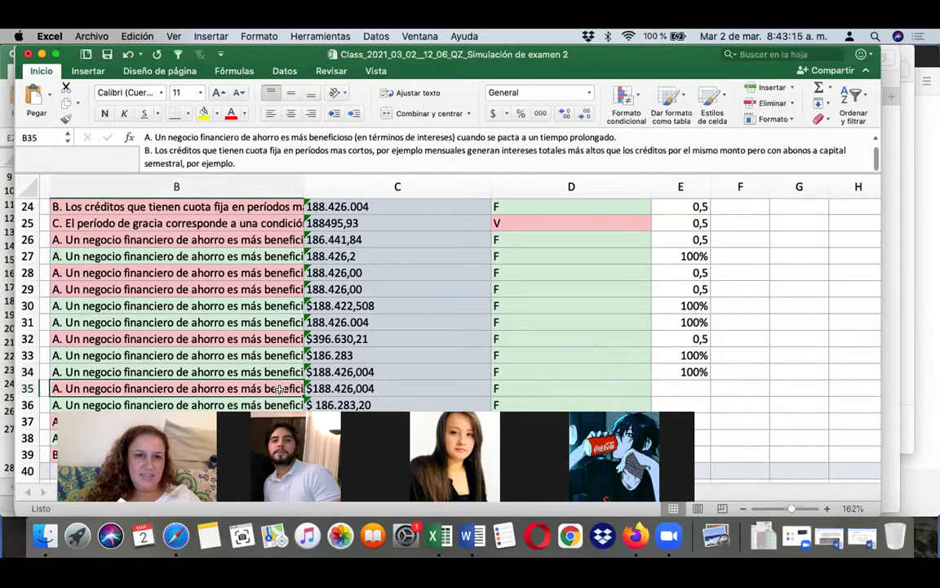
pyautogui.click(674, 388)
pyautogui.write('0,5')
pyautogui.press('Return')
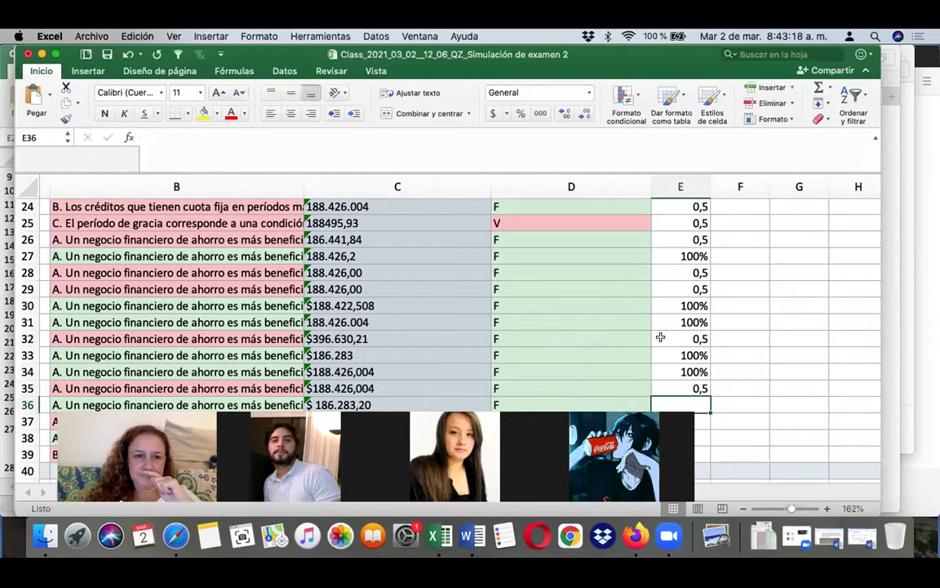
pyautogui.scroll(-5, 661, 336)
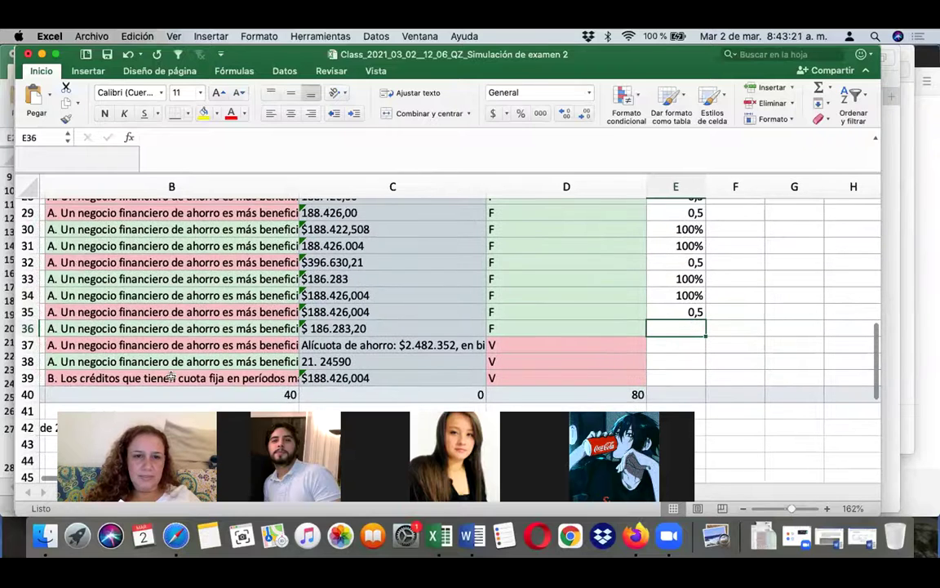
pyautogui.write('100%')
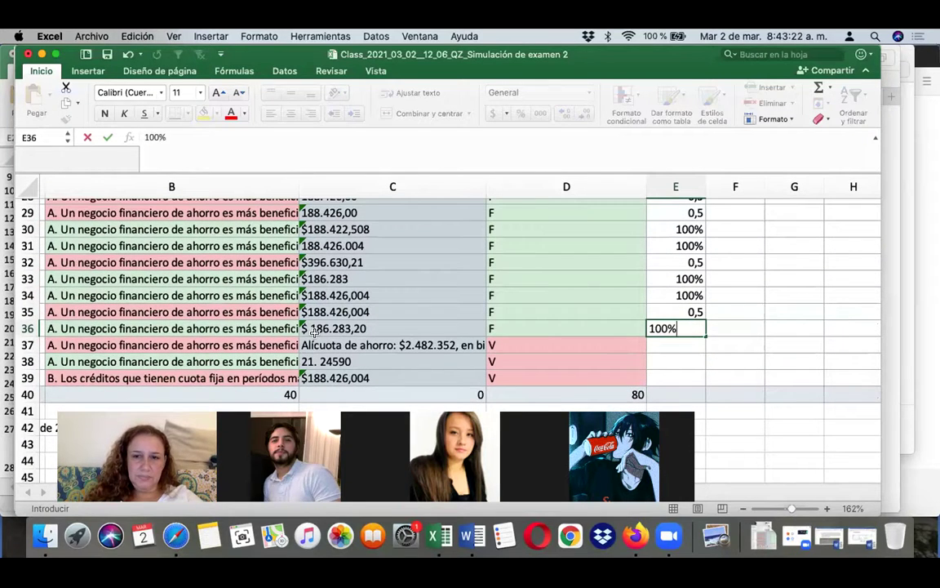
pyautogui.press('Return')
# Score P1 rows 37–39 as 0,5, 100% and 0,5.
pyautogui.click(175, 343)
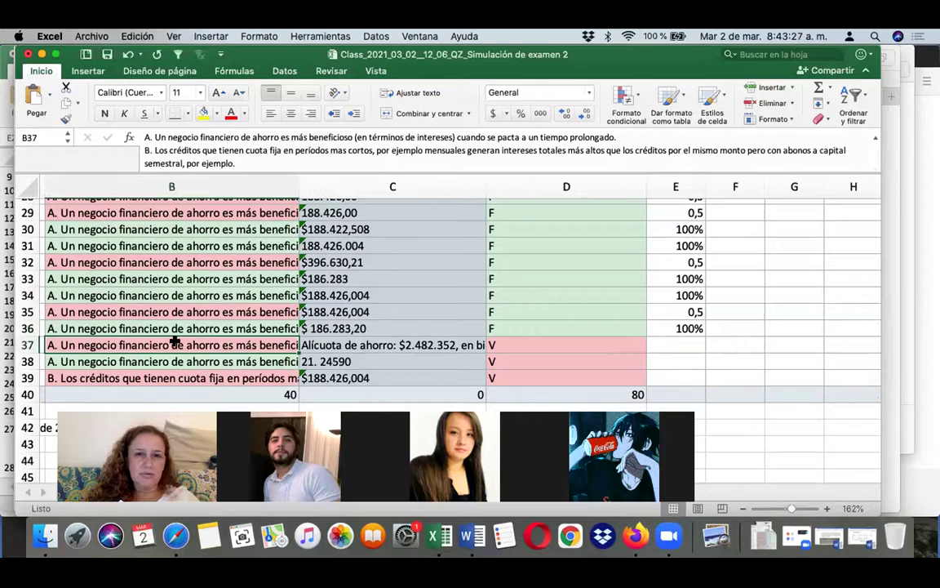
pyautogui.click(663, 344)
pyautogui.write('0,5')
pyautogui.press('Return')
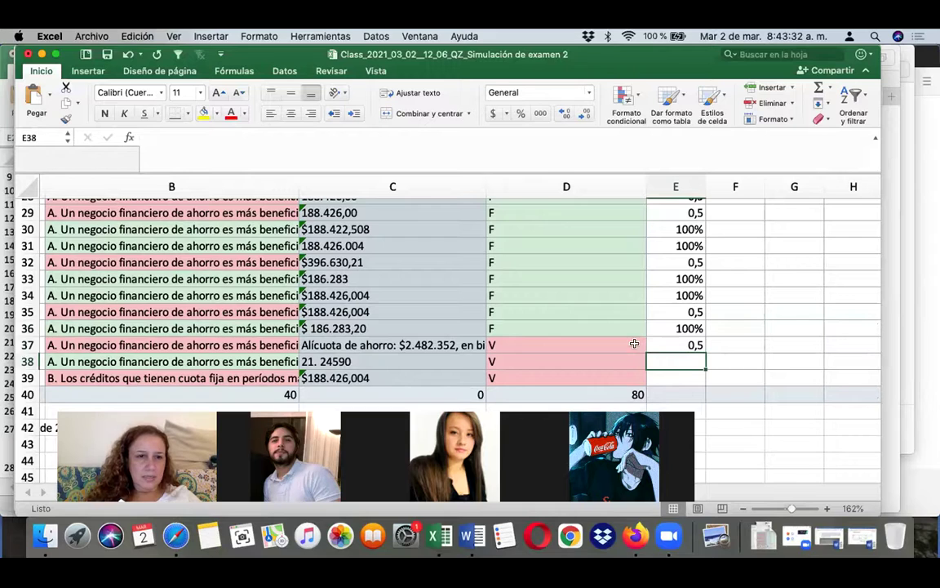
pyautogui.click(248, 359)
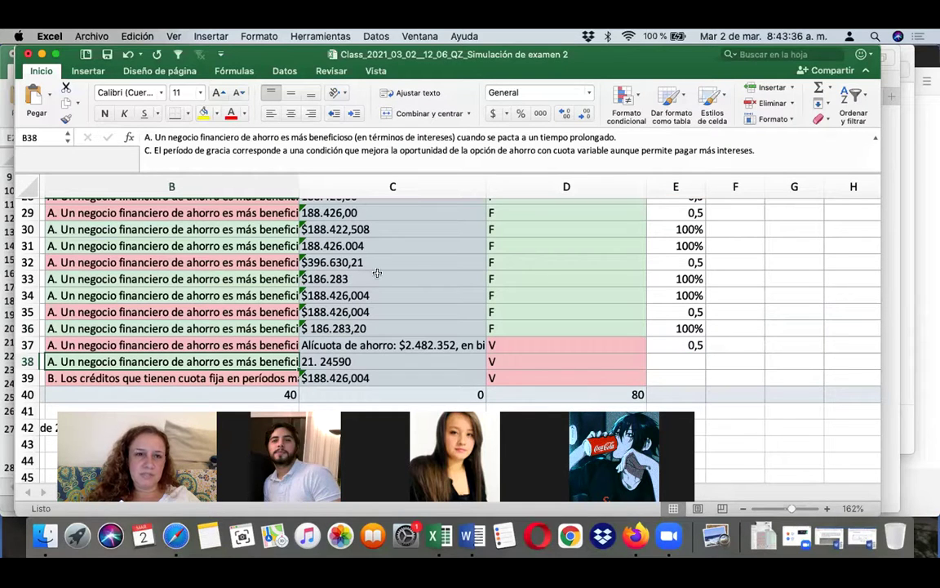
pyautogui.click(673, 359)
pyautogui.write('100%')
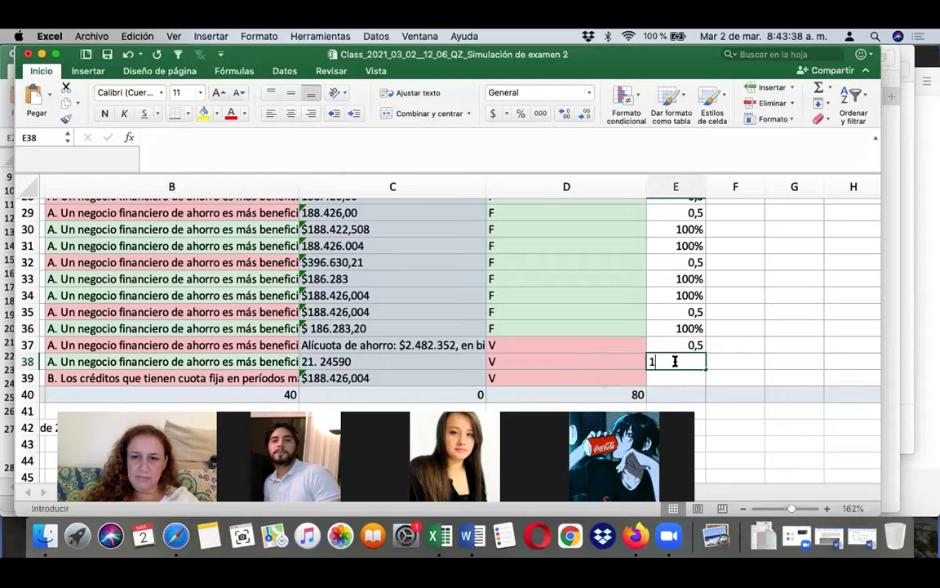
pyautogui.press('Return')
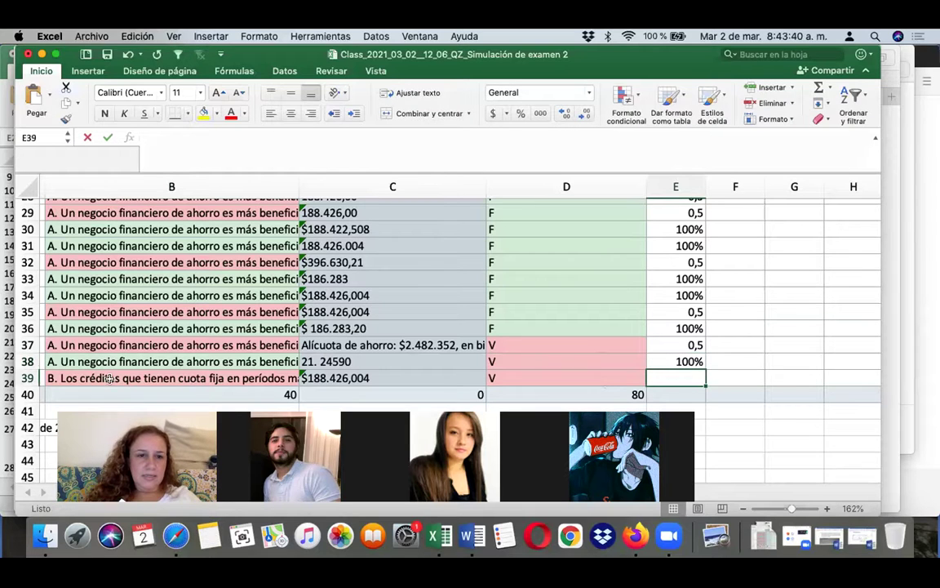
pyautogui.click(190, 378)
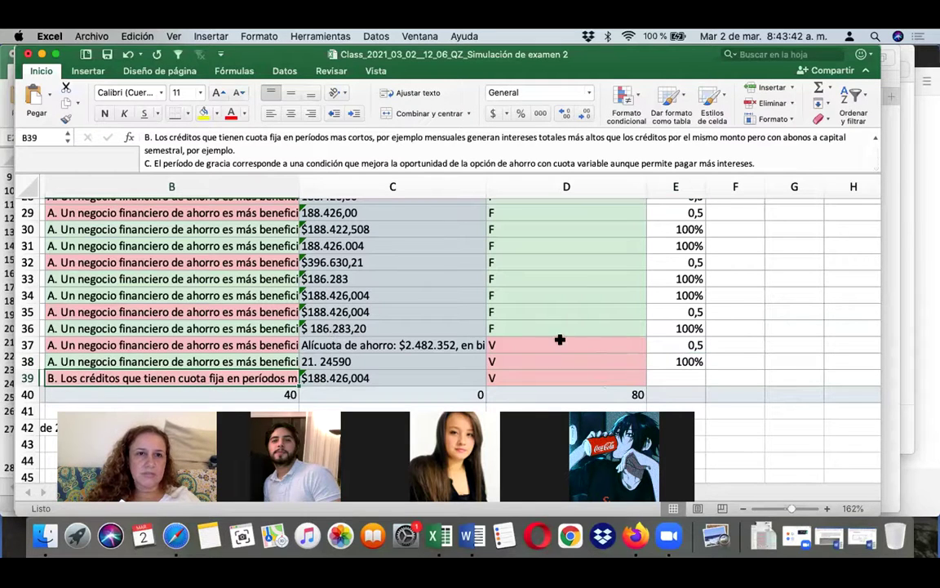
pyautogui.click(690, 376)
pyautogui.write('0,5')
pyautogui.press('Return')
pyautogui.scroll(10, 682, 348)
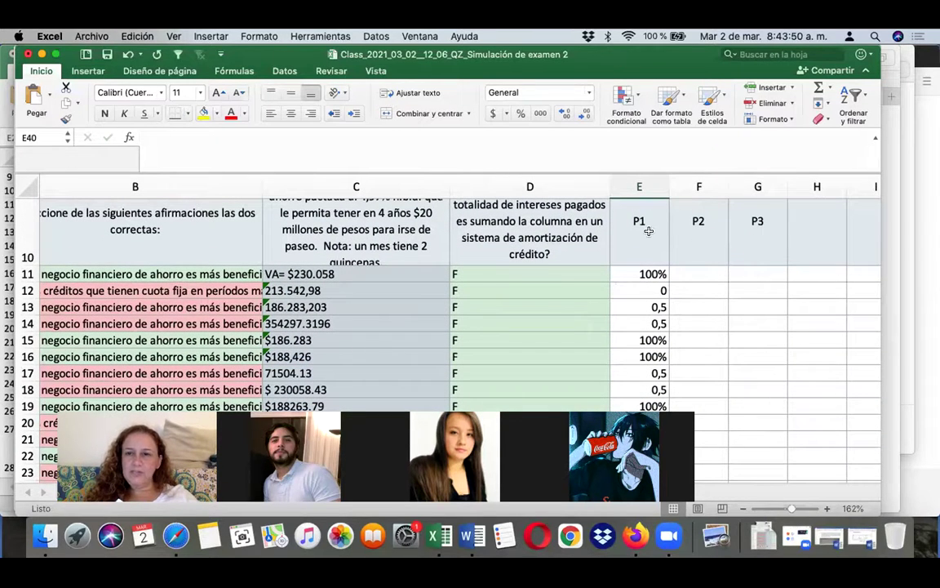
pyautogui.scroll(-2, 512, 278)
pyautogui.hscroll(2, 512, 278)
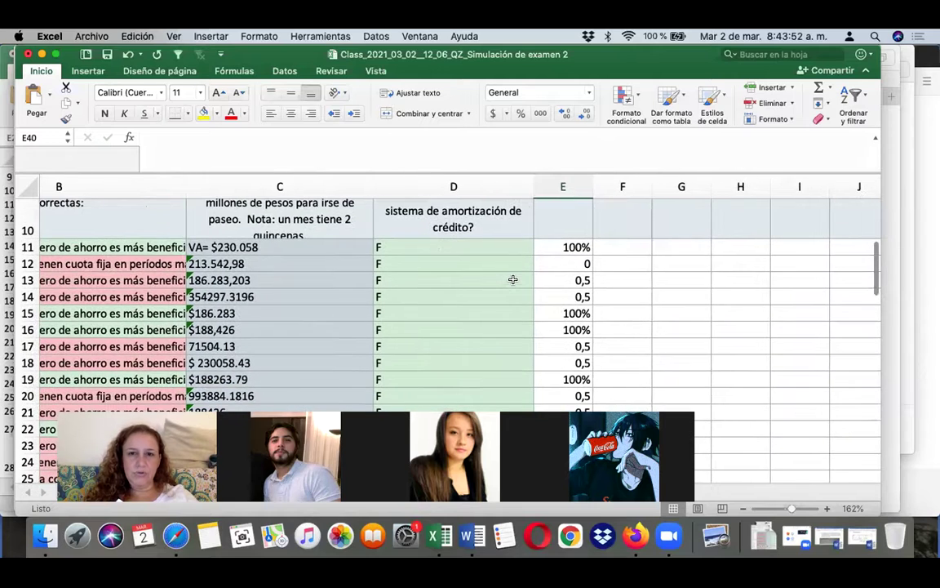
pyautogui.scroll(3, 513, 280)
pyautogui.click(423, 254)
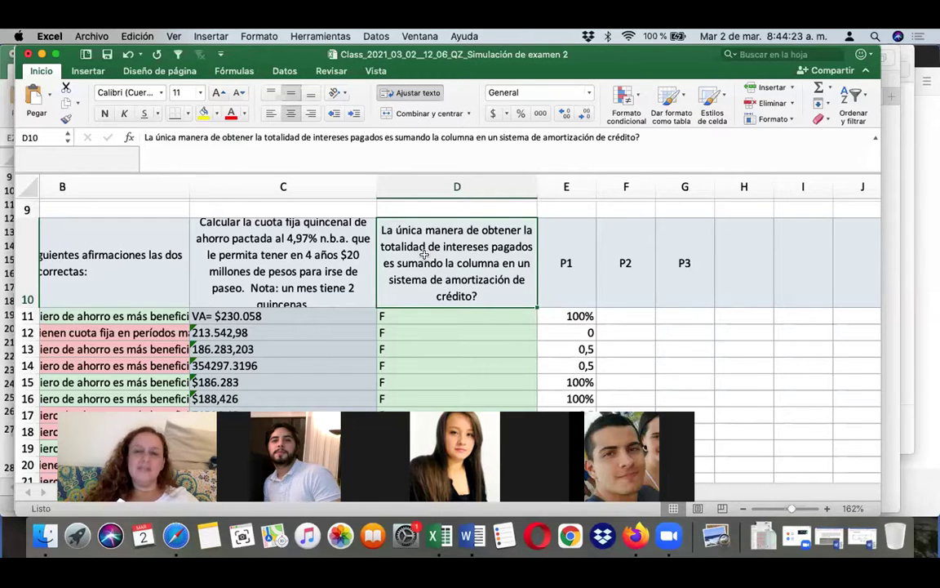
# Enter 100% in G11 and fill it down the whole P3 column.
pyautogui.click(674, 312)
pyautogui.write('100%')
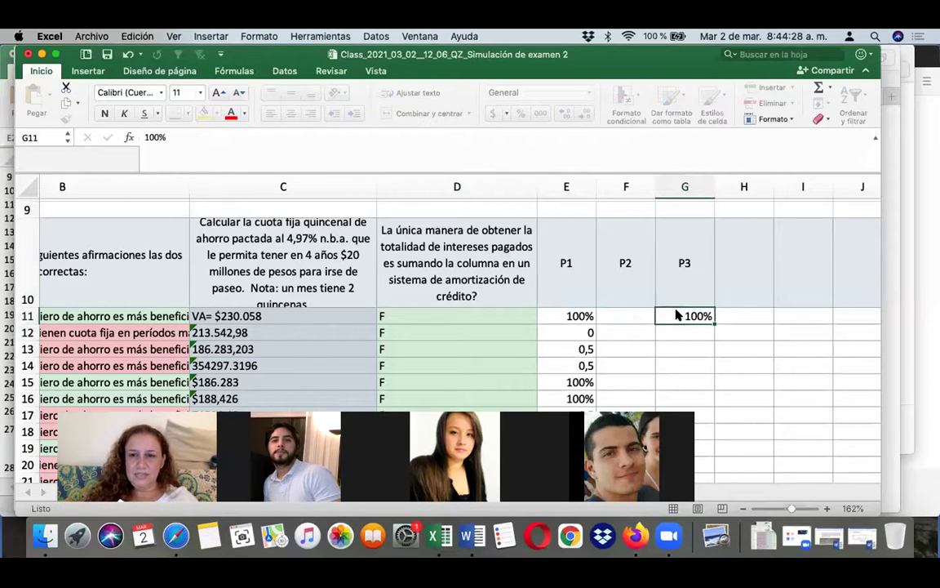
pyautogui.press('Return')
pyautogui.click(706, 320)
pyautogui.doubleClick(713, 320)
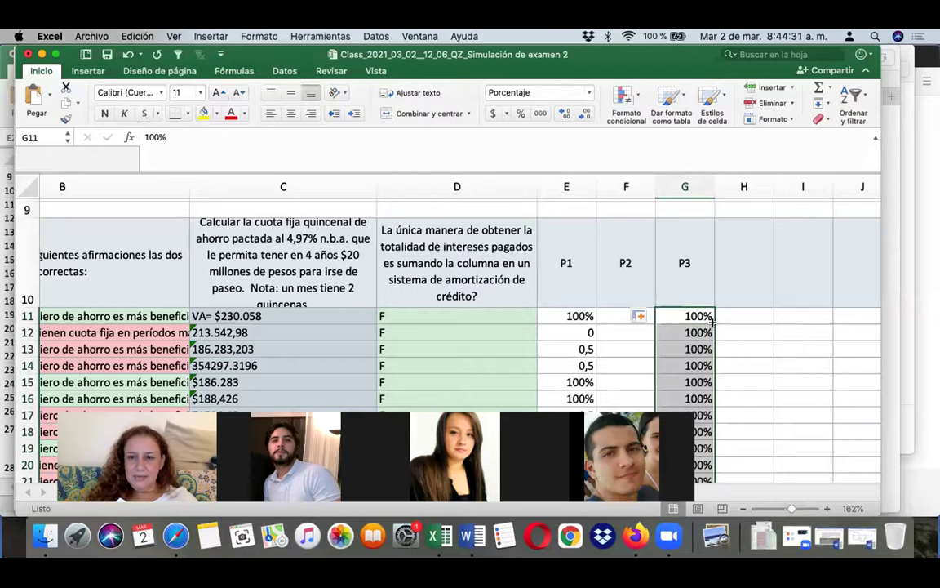
pyautogui.scroll(-5, 713, 321)
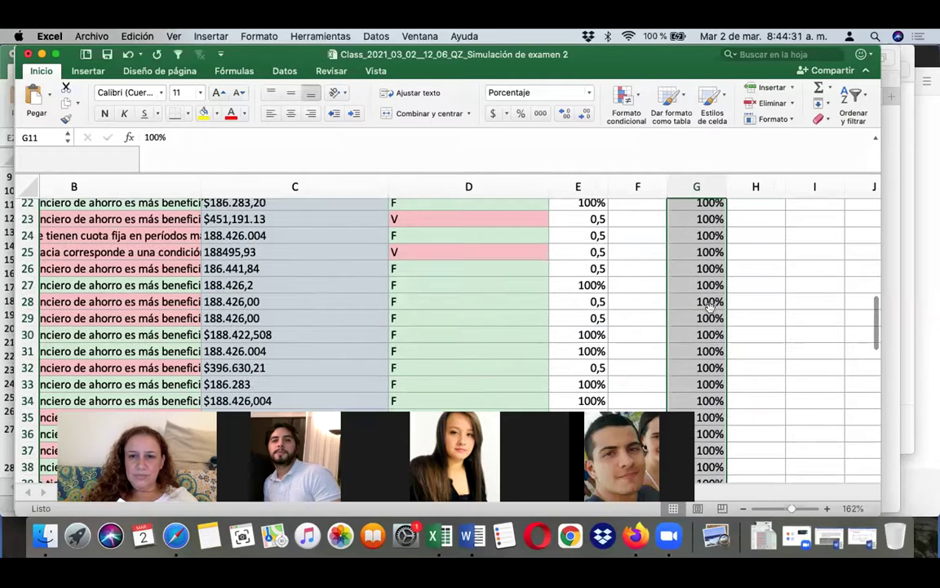
# Change the P3 scores for rows 23 and 25 to 0%.
pyautogui.click(684, 217)
pyautogui.write('0')
pyautogui.press('Return')
pyautogui.press('Return')
pyautogui.write('0')
pyautogui.press('Return')
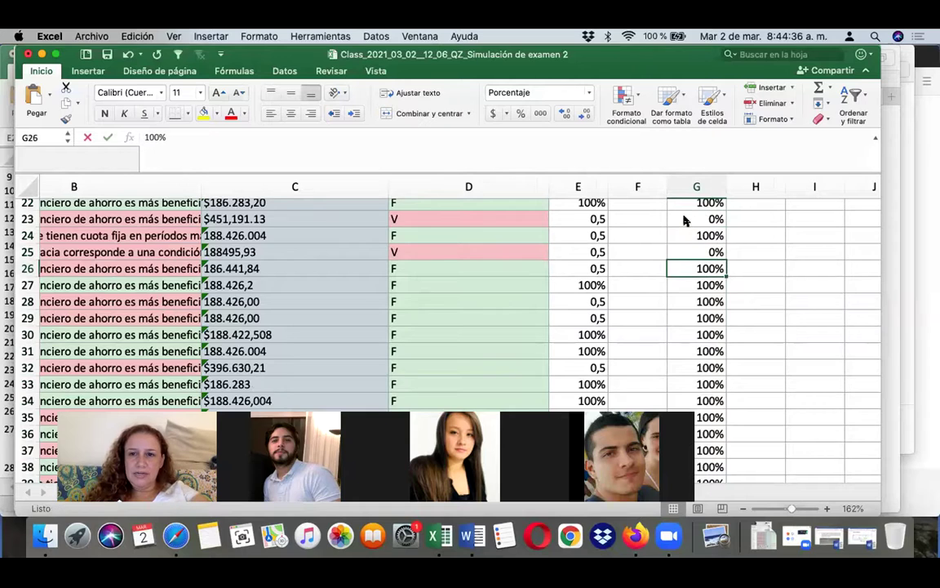
pyautogui.scroll(-6, 684, 219)
# Set the P3 scores for rows 37, 38 and 39 to 0%.
pyautogui.click(671, 258)
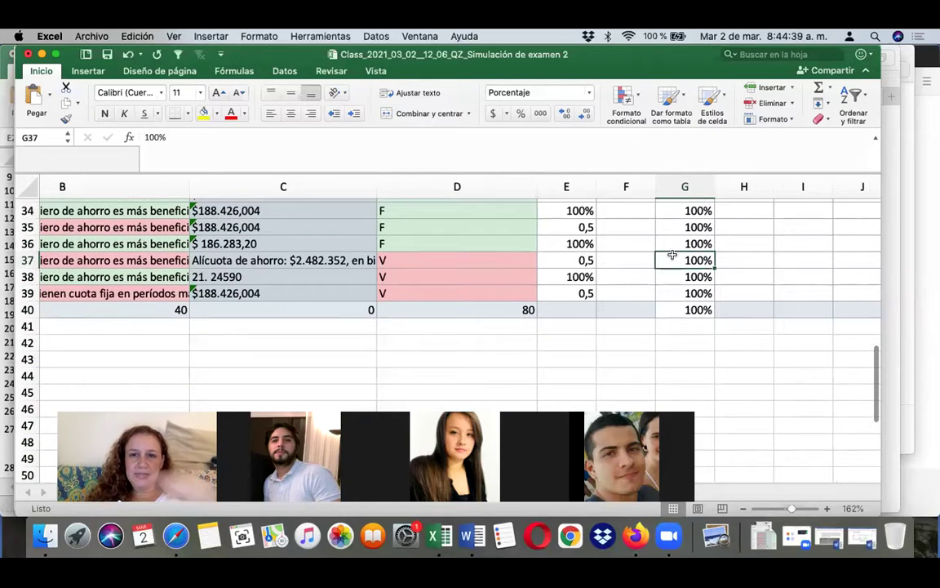
pyautogui.write('9')
pyautogui.press('Return')
pyautogui.click(674, 258)
pyautogui.write('0')
pyautogui.press('Return')
pyautogui.write('0')
pyautogui.press('Return')
pyautogui.write('0')
pyautogui.press('Return')
# Clear the 100% from totals cell G40 and copy cell F40.
pyautogui.press('BackSpace')
pyautogui.press('Return')
pyautogui.press('Up')
pyautogui.press('Left')
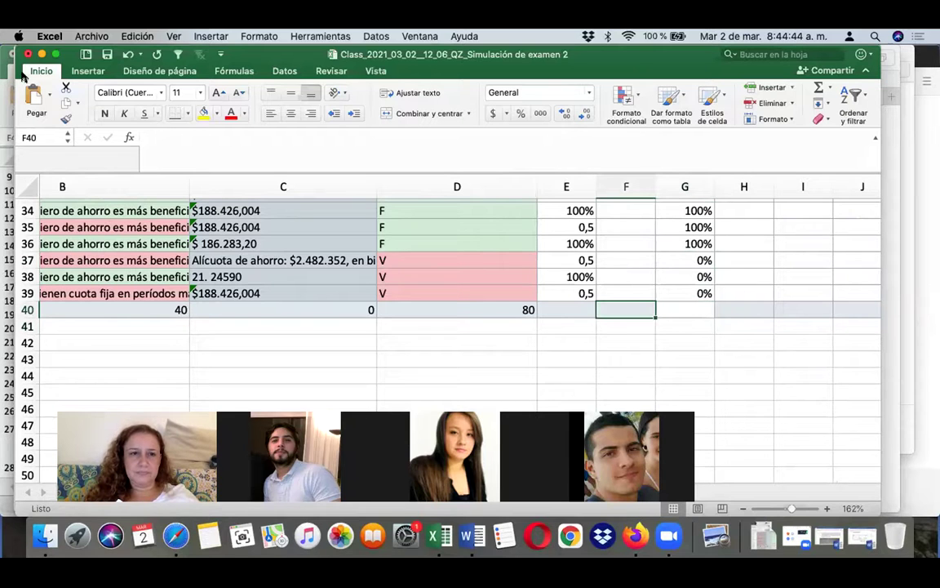
pyautogui.click(65, 103)
pyautogui.press('Right')
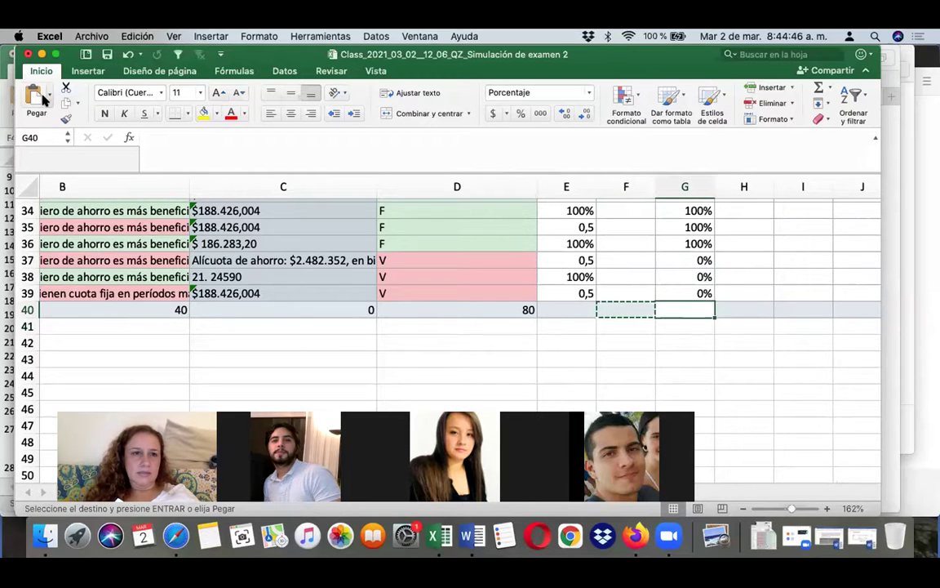
# Merge and centre the % CORRECTO label across E8:G8.
pyautogui.scroll(6, 645, 299)
pyautogui.scroll(5, 644, 299)
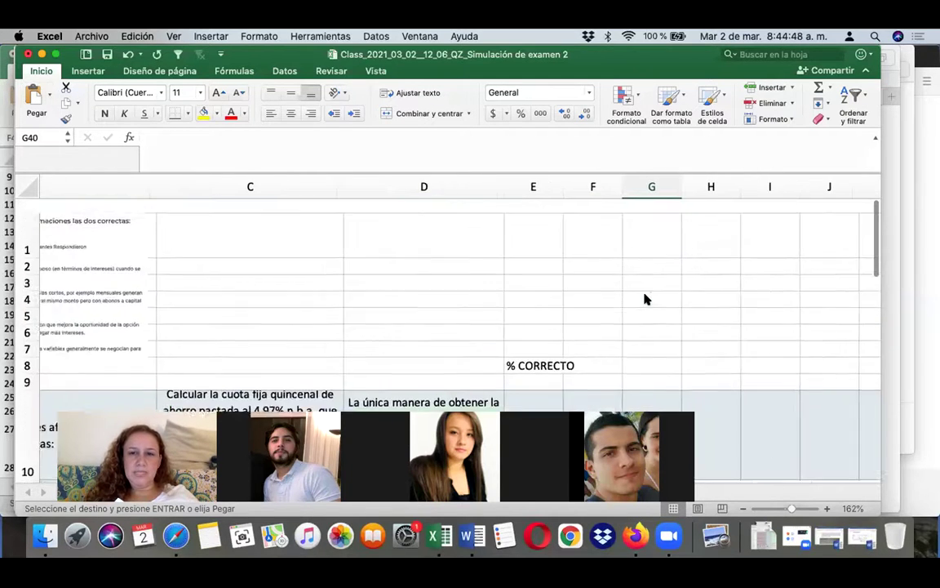
pyautogui.scroll(-3, 645, 299)
pyautogui.scroll(2, 644, 299)
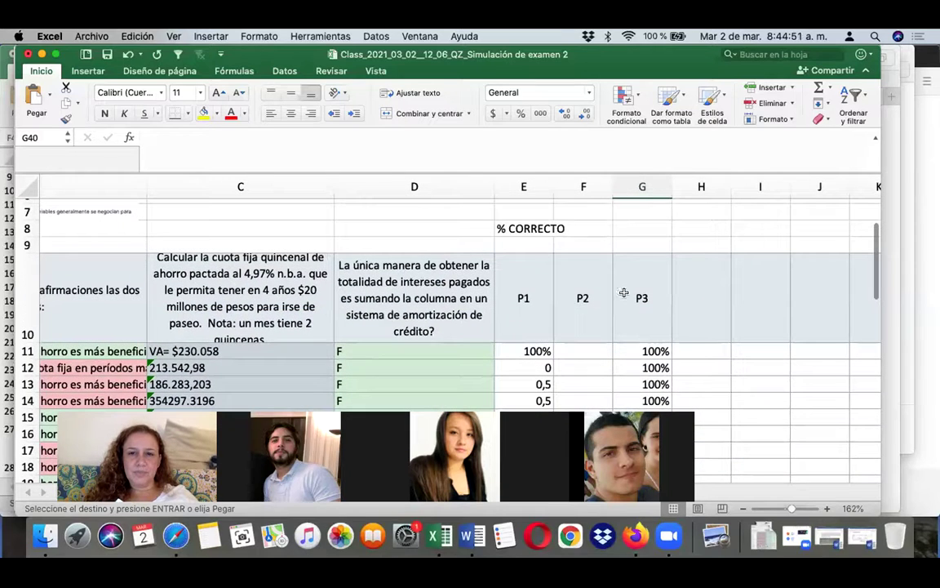
pyautogui.moveTo(503, 227); pyautogui.dragTo(619, 227)
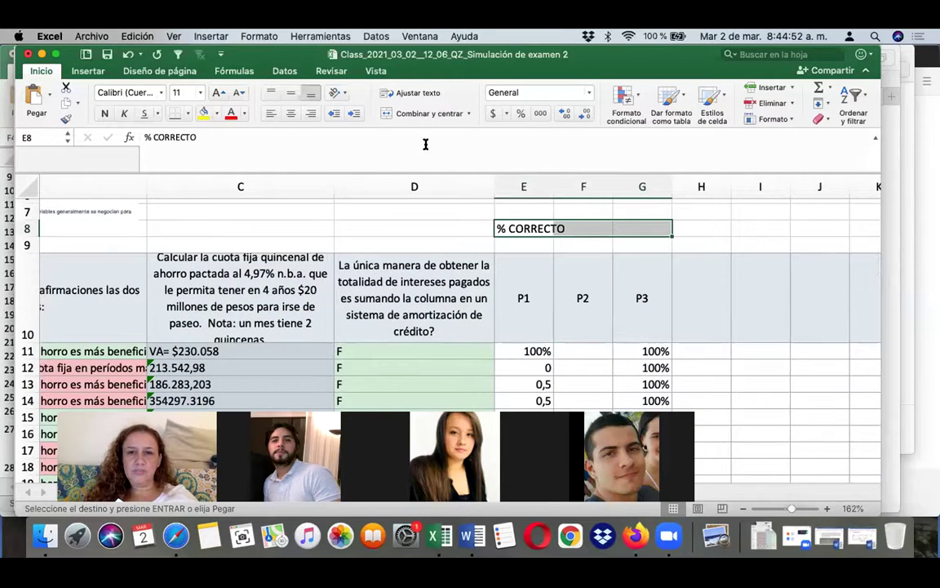
pyautogui.click(422, 114)
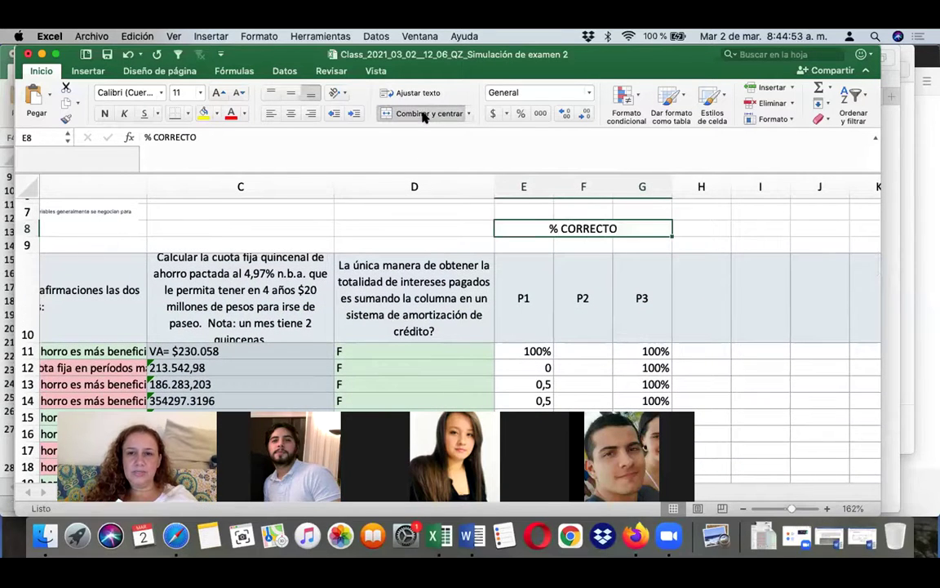
# Cut the merged % CORRECTO label and paste it into E9, above P1–P3.
pyautogui.click(534, 244)
pyautogui.scroll(-3, 541, 332)
pyautogui.scroll(3, 541, 332)
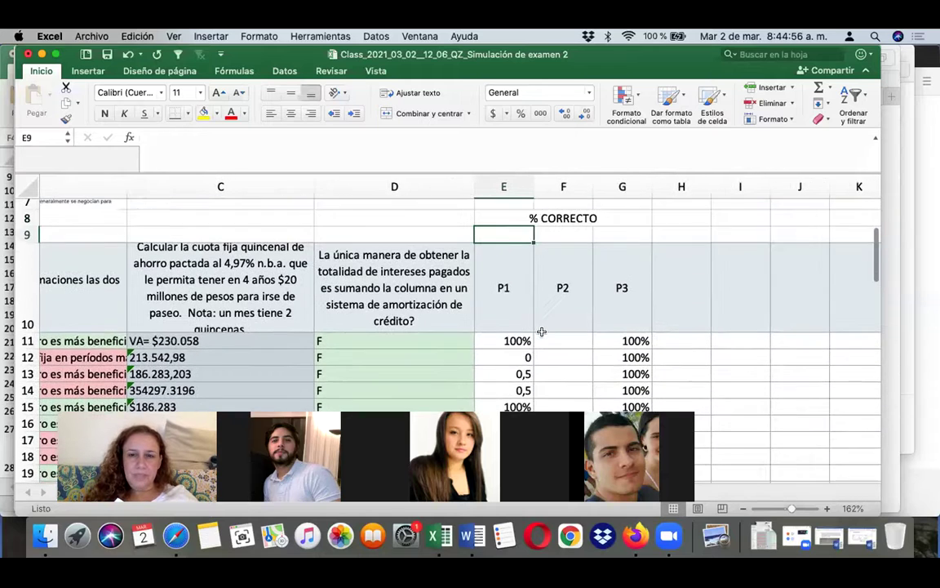
pyautogui.click(521, 237)
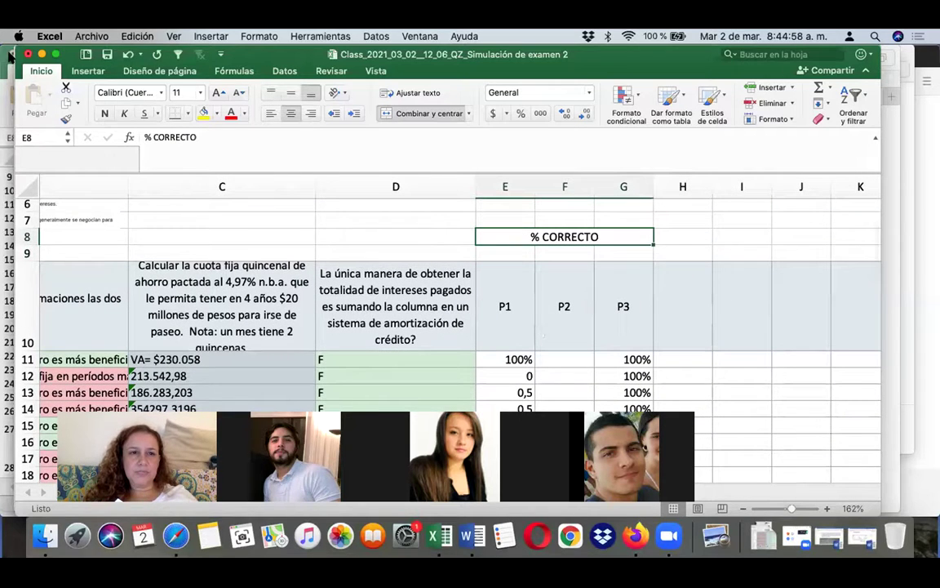
pyautogui.click(63, 86)
pyautogui.press('Down')
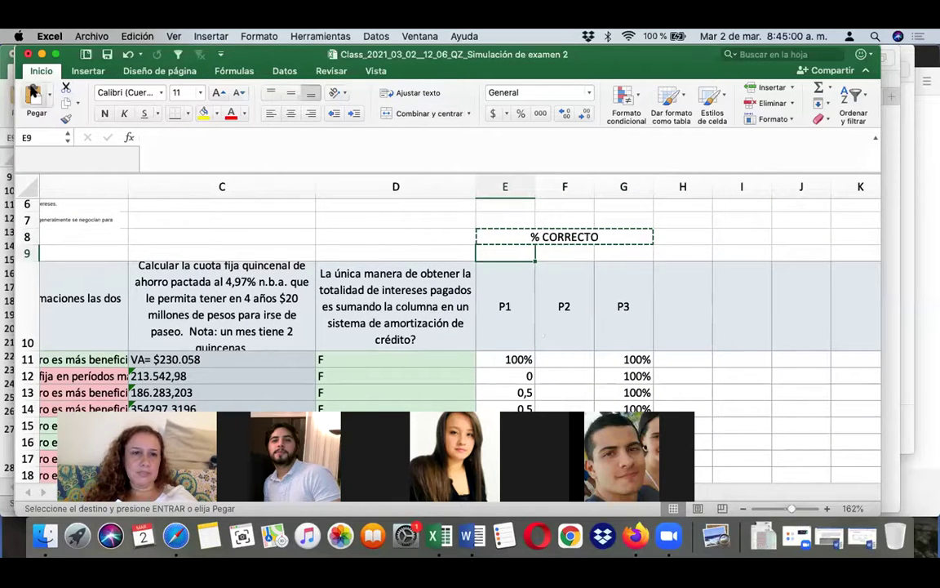
pyautogui.click(33, 92)
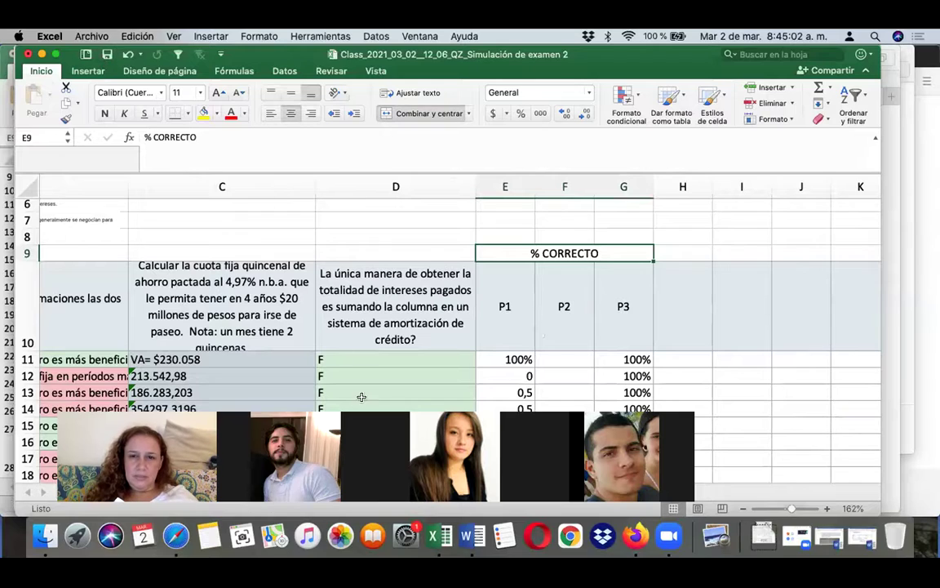
pyautogui.scroll(-2, 388, 315)
pyautogui.hscroll(-2, 388, 315)
pyautogui.hscroll(-2, 388, 315)
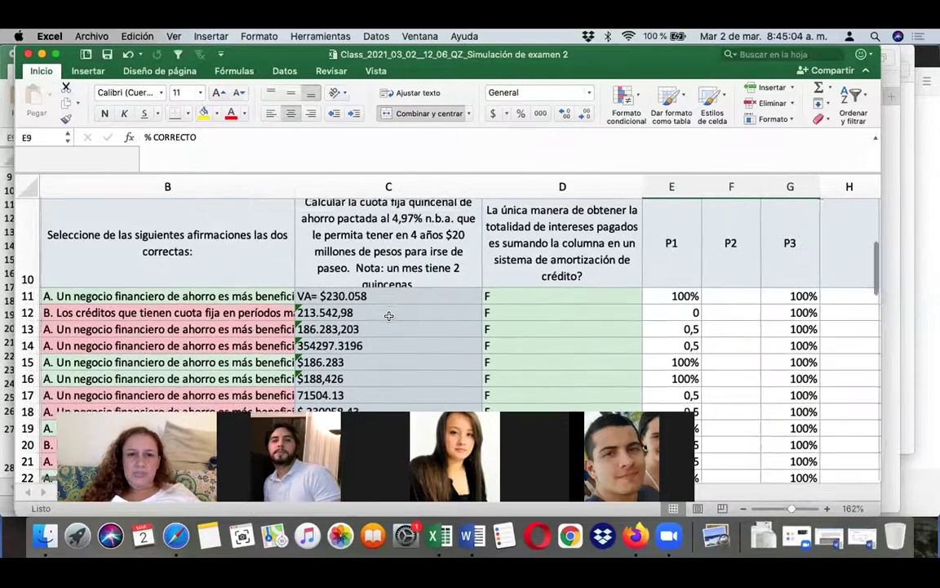
pyautogui.scroll(2, 389, 315)
# Move the quiz workbook aside and bring the 211 Cuaderno Excel workbook forward.
pyautogui.click(375, 270)
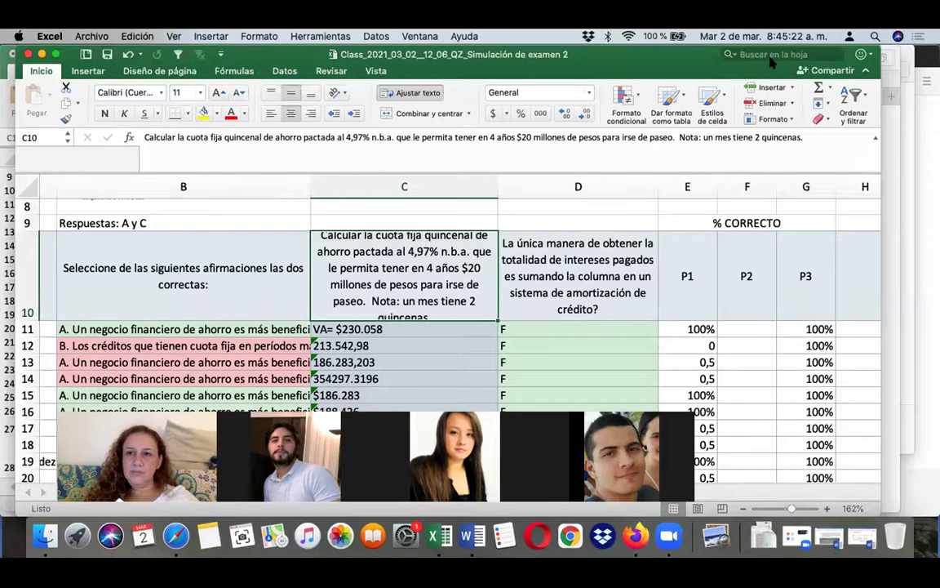
pyautogui.moveTo(629, 61); pyautogui.dragTo(571, 203)
pyautogui.click(367, 221)
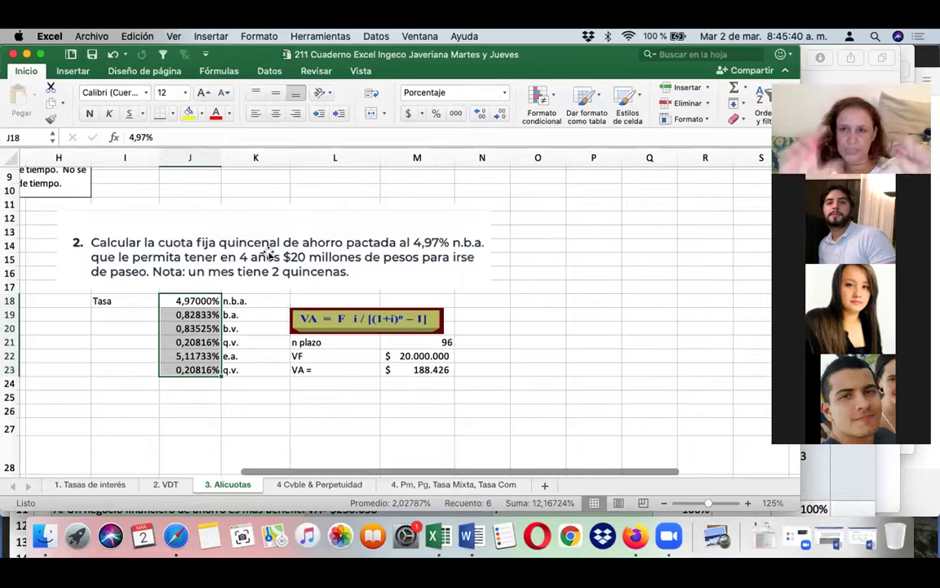
pyautogui.click(188, 301)
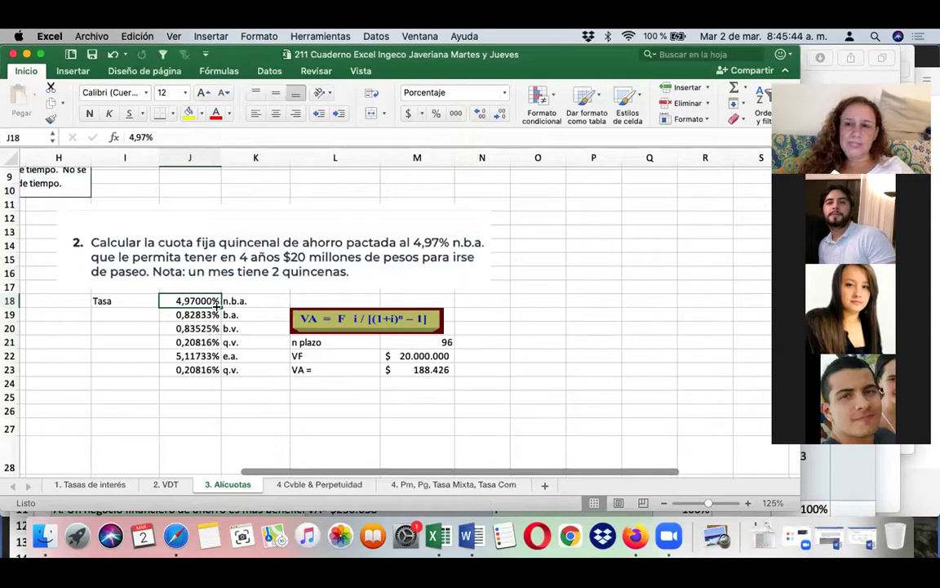
pyautogui.press('Down')
pyautogui.press('Right')
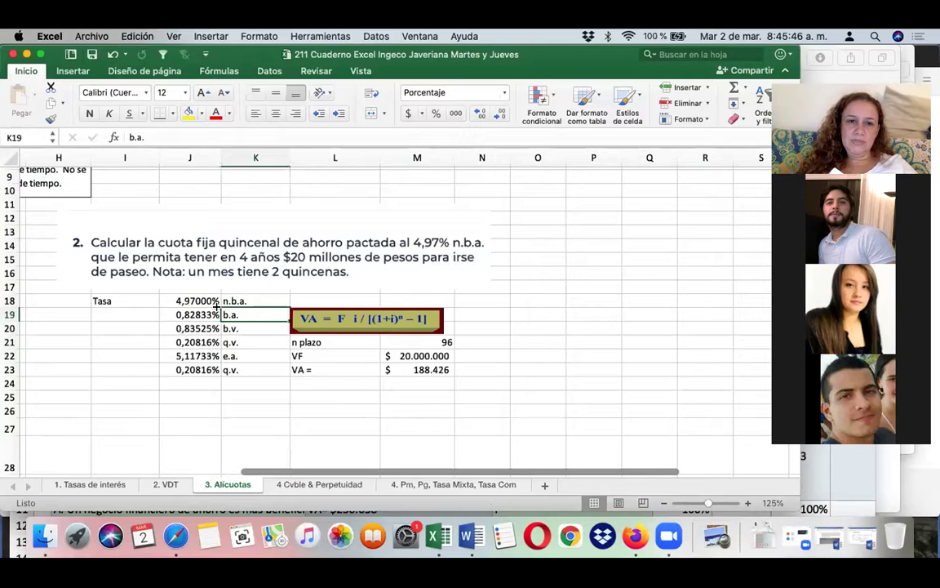
pyautogui.press('Left')
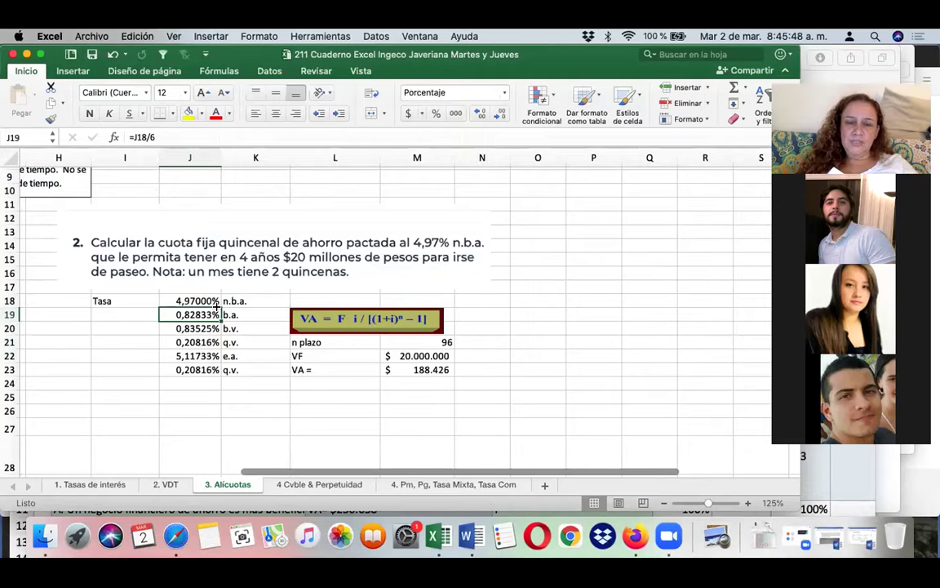
pyautogui.press('Right')
pyautogui.press('Down')
pyautogui.press('Left')
pyautogui.press('Right')
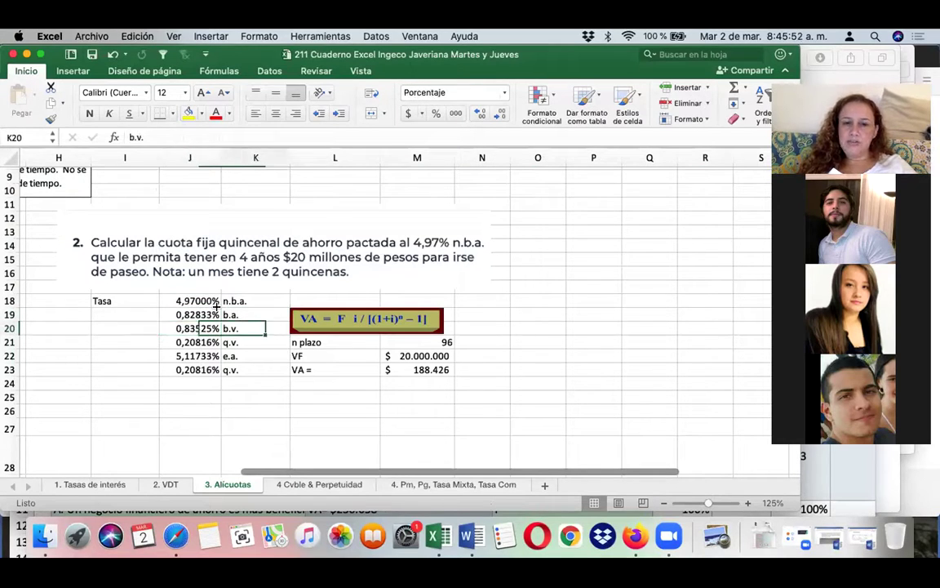
pyautogui.press('Left')
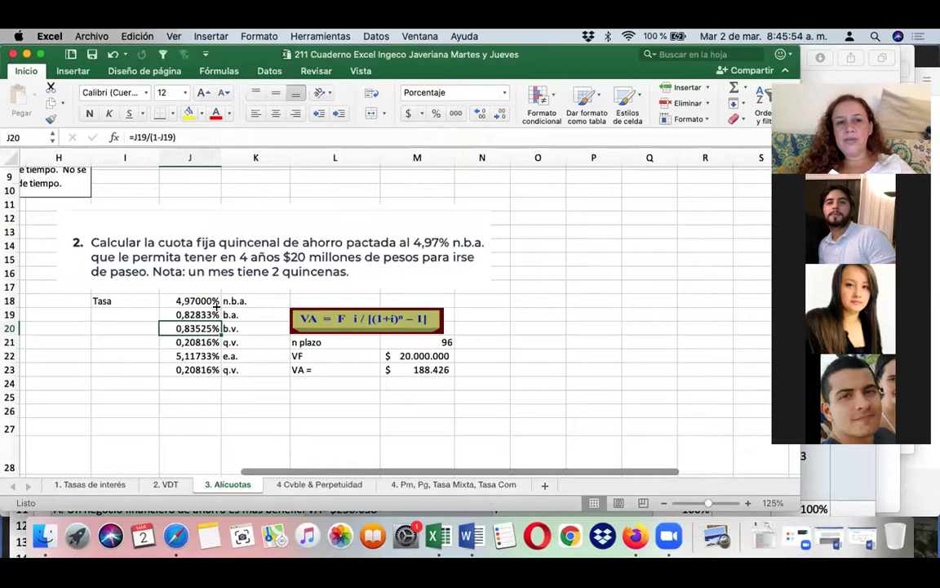
pyautogui.press('Up')
pyautogui.press('Down')
pyautogui.press('Down')
pyautogui.press('Right')
pyautogui.press('Left')
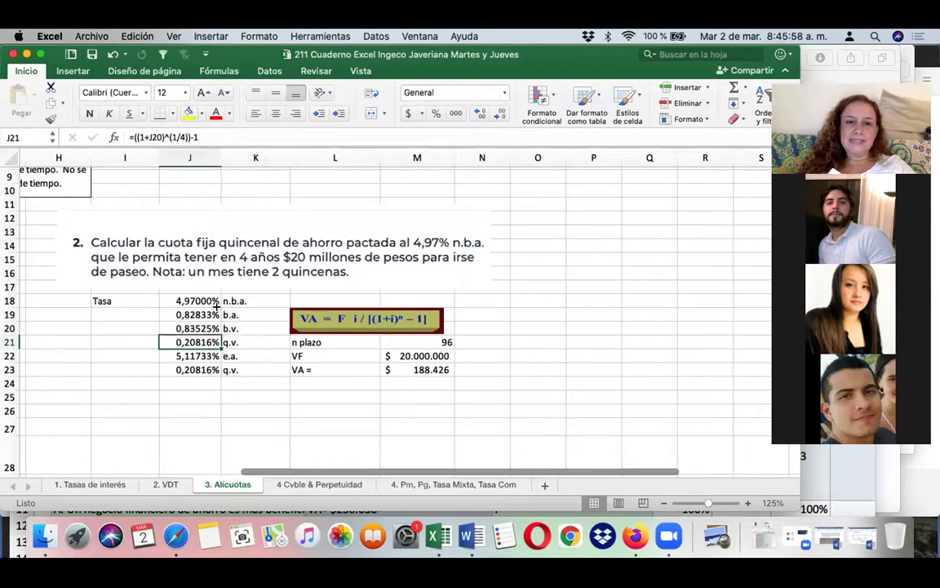
pyautogui.press('Down')
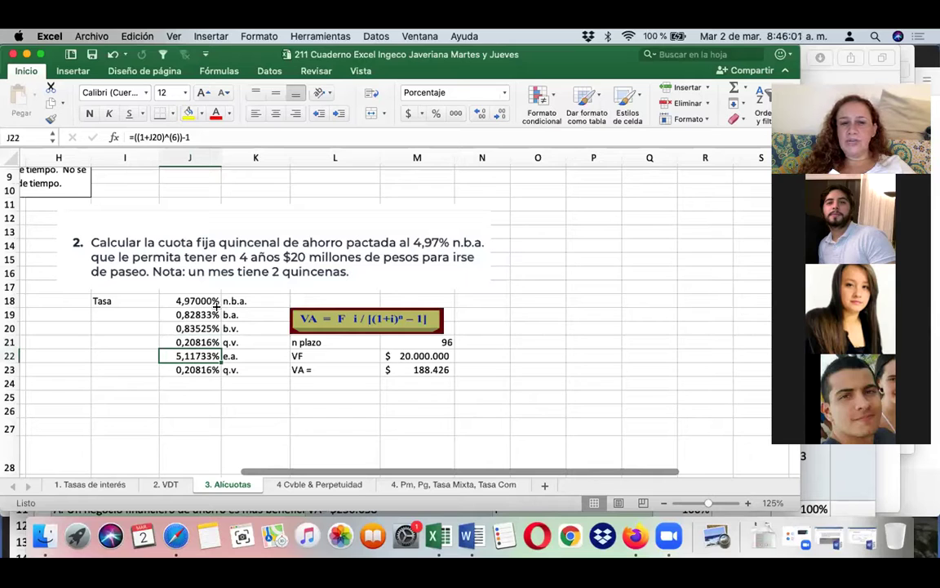
pyautogui.press('Down')
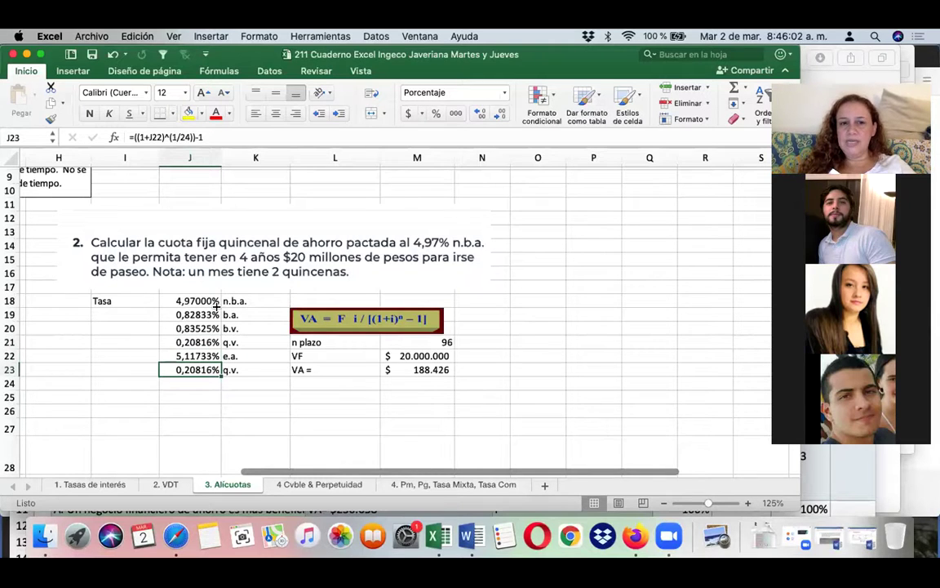
pyautogui.press('Right')
pyautogui.press('Right')
pyautogui.press('Right')
pyautogui.press('Up')
pyautogui.press('Up')
pyautogui.press('Right')
# Note '4 AÑOS * 24 QUINCENAS' in N21 and change n plazo in M21 to =4*24+1 (97).
pyautogui.write('4 AÑOS')
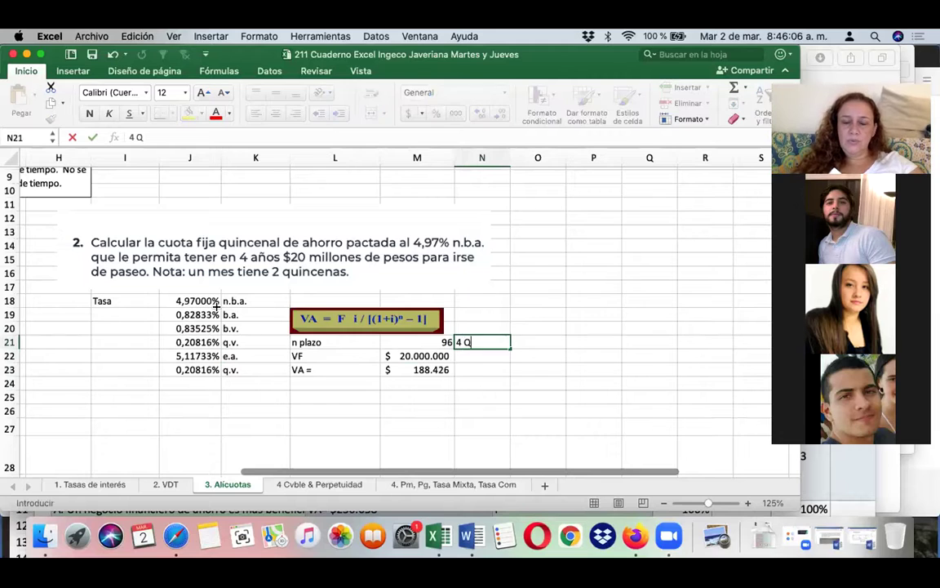
pyautogui.write(' * 24 QUINCENAS')
pyautogui.press('Return')
pyautogui.press('Up')
pyautogui.press('Left')
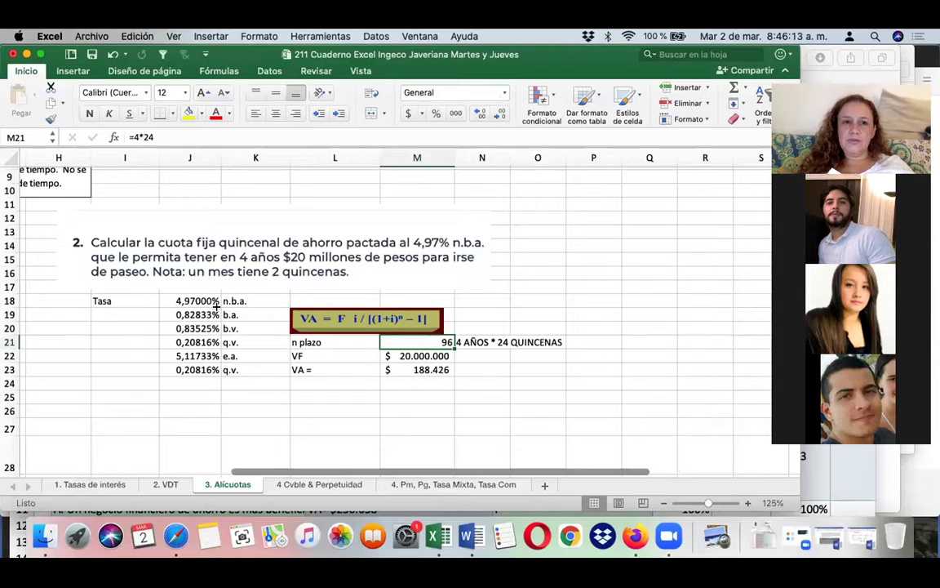
pyautogui.press('Down')
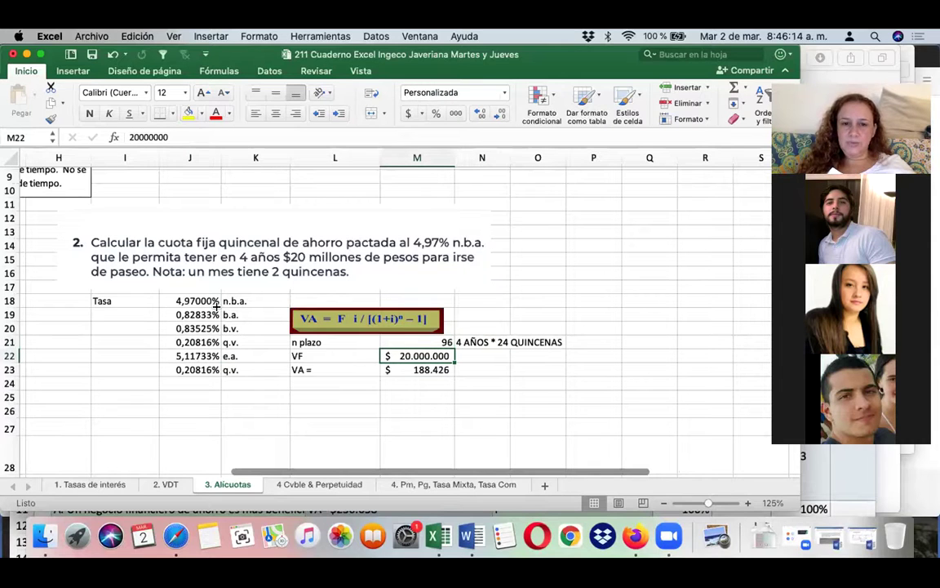
pyautogui.press('Down')
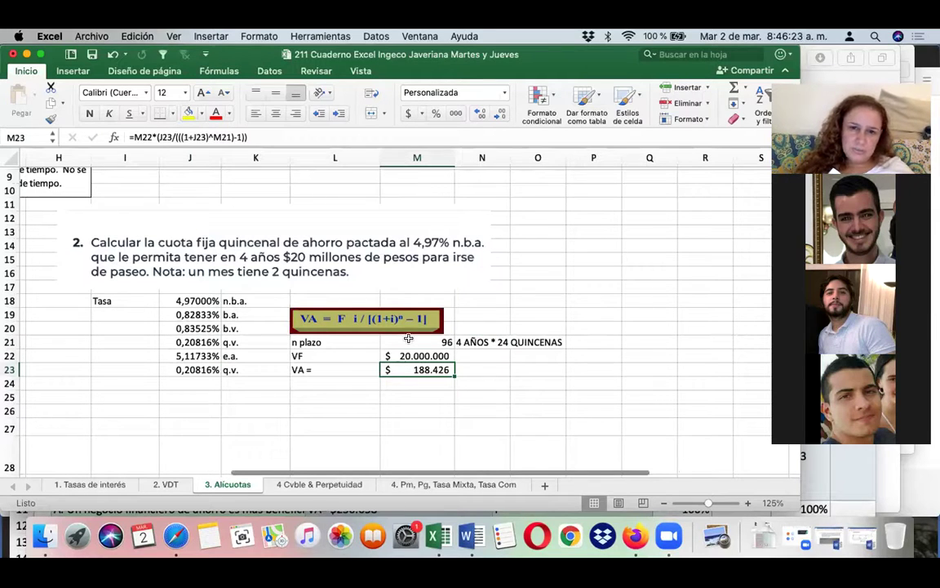
pyautogui.click(397, 338)
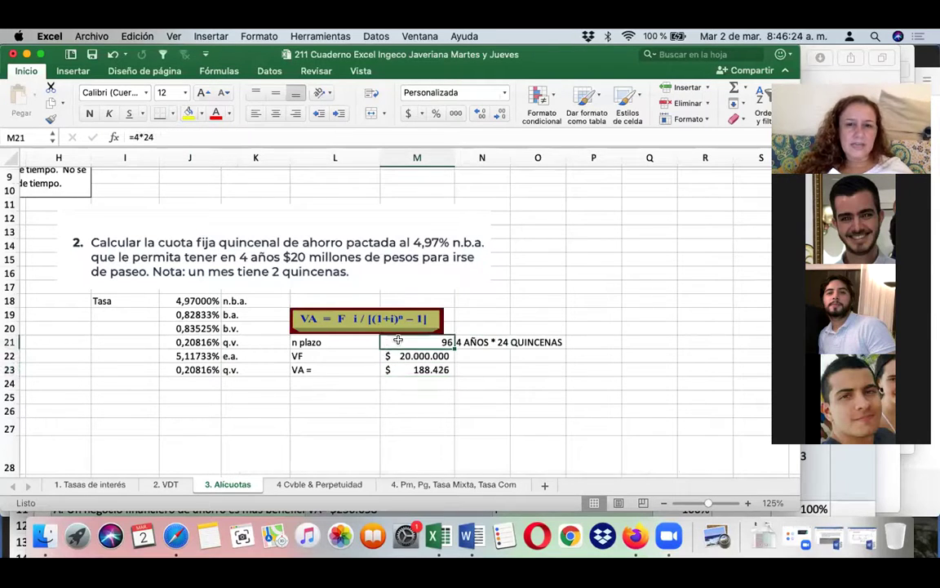
pyautogui.click(180, 136)
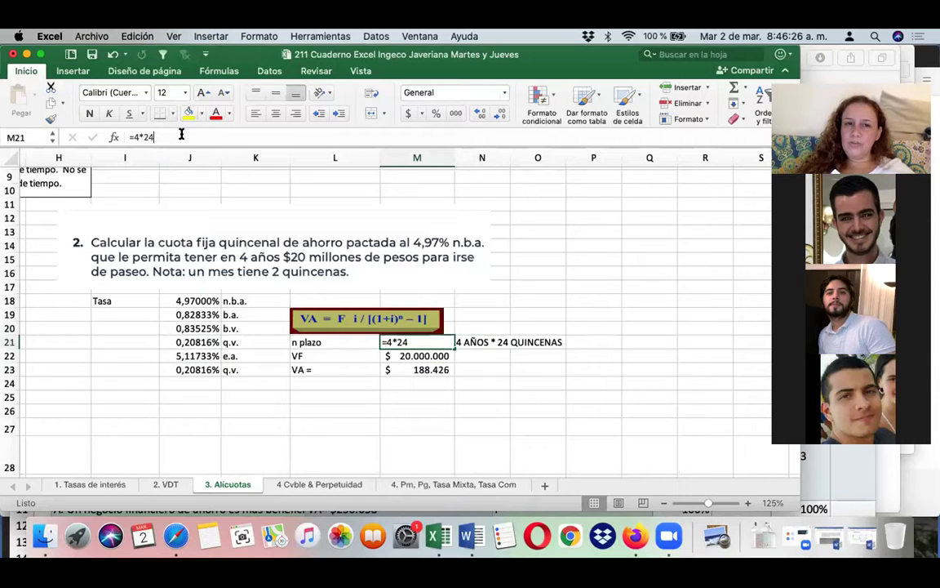
pyautogui.press('Return')
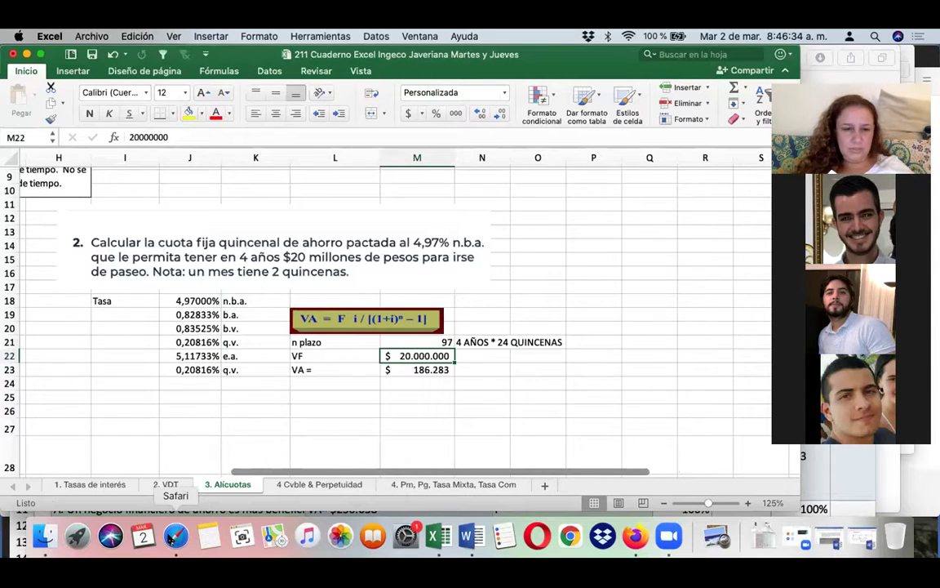
# Empty the Socrative class room of all students, close the extra tab, and minimize Safari.
pyautogui.click(173, 537)
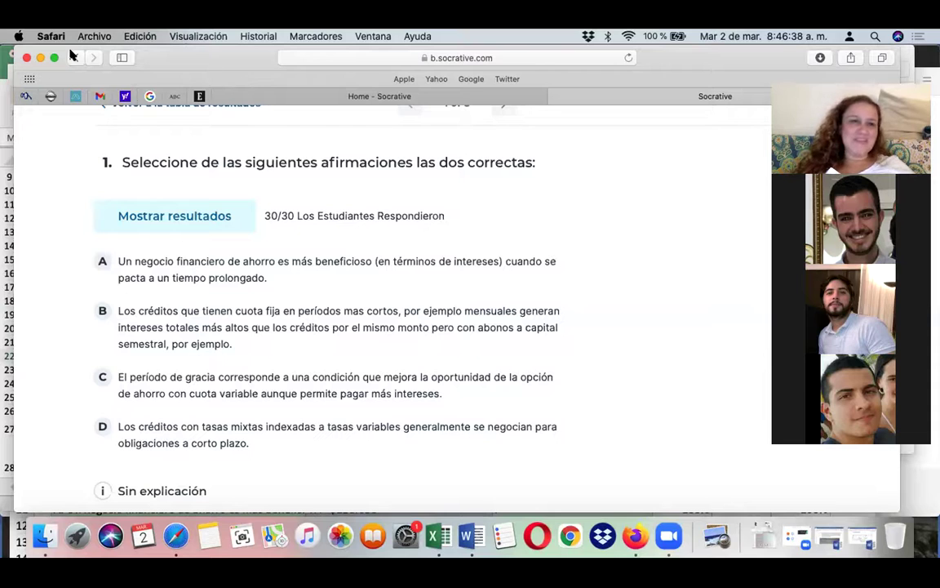
pyautogui.scroll(3, 384, 219)
pyautogui.scroll(3, 383, 219)
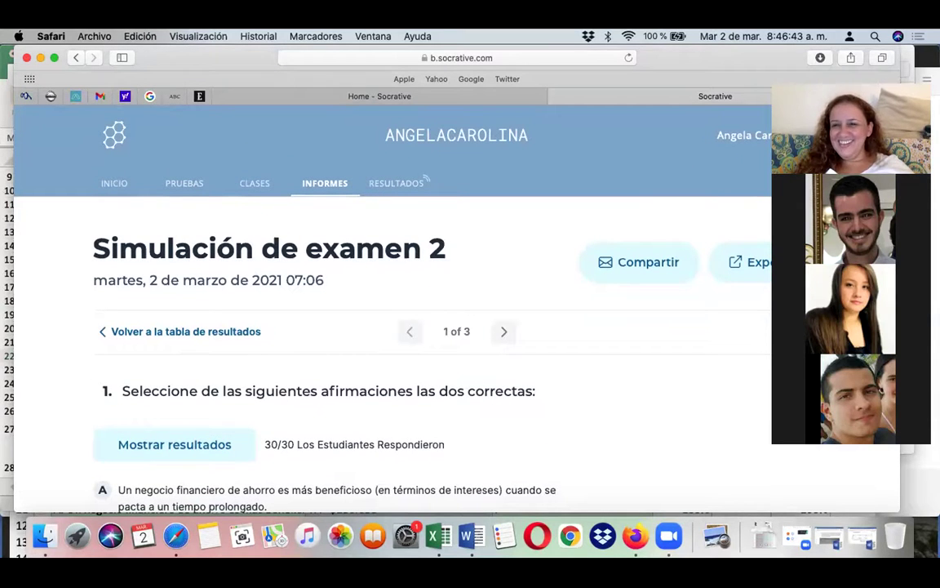
pyautogui.click(800, 183)
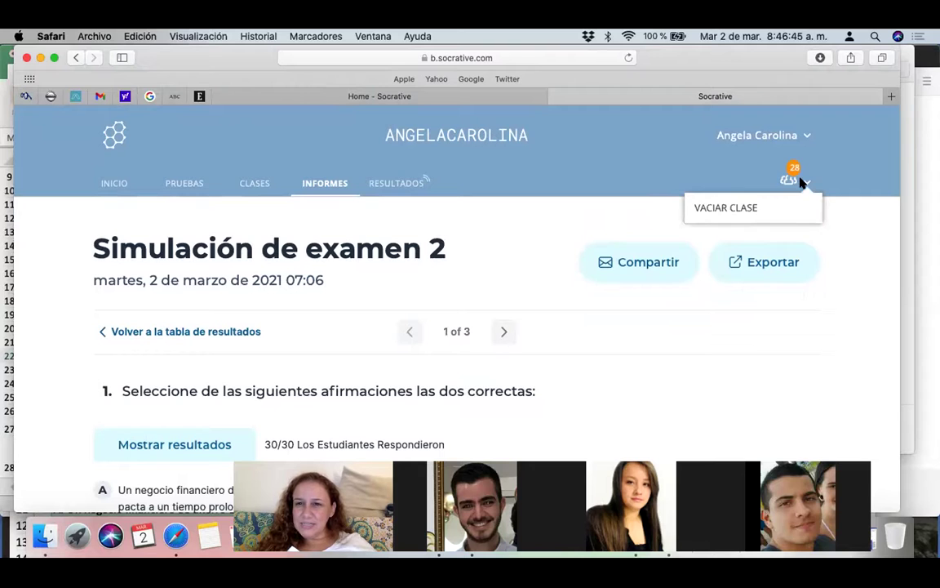
pyautogui.click(726, 208)
pyautogui.click(341, 265)
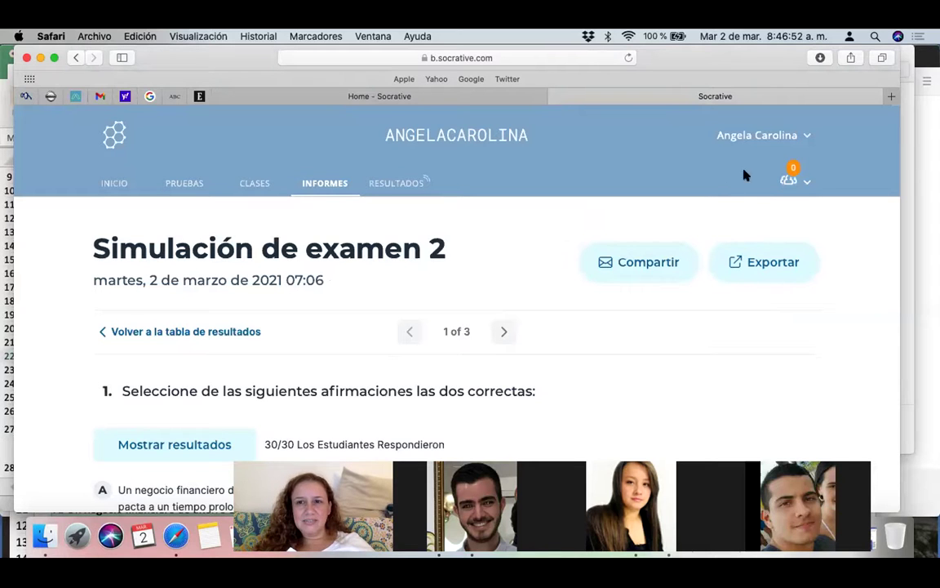
pyautogui.click(556, 97)
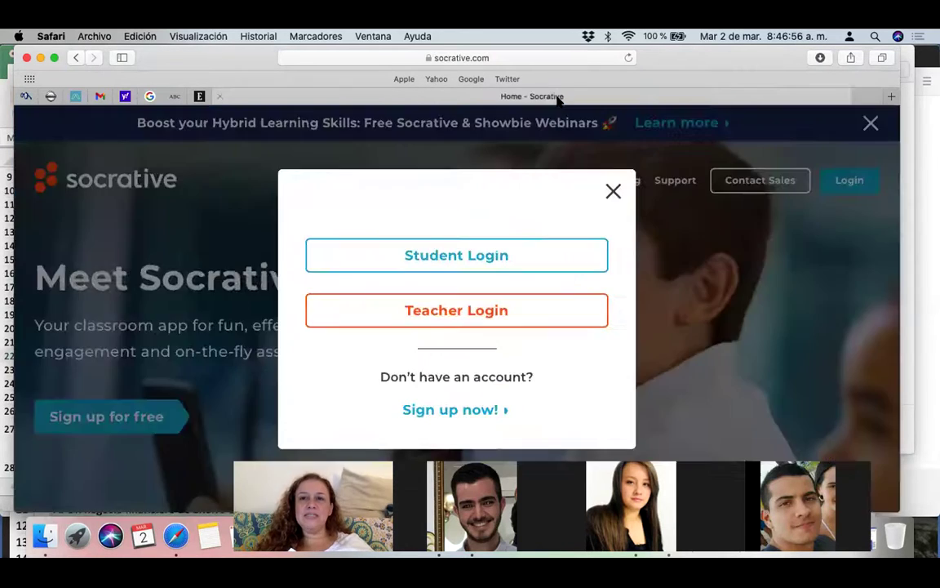
pyautogui.click(40, 57)
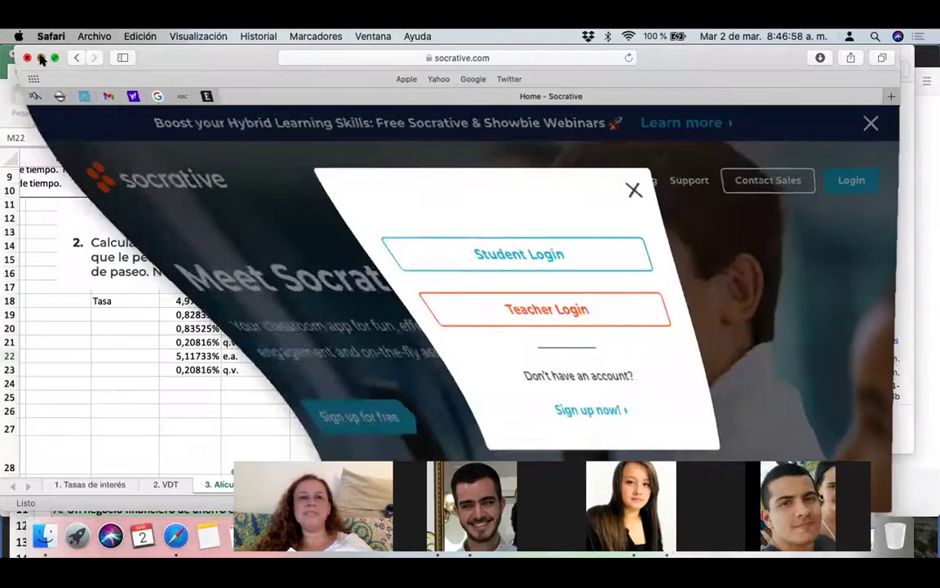
# Bring the Simulación de examen 2 workbook to the front and zoom it full-screen.
pyautogui.click(393, 293)
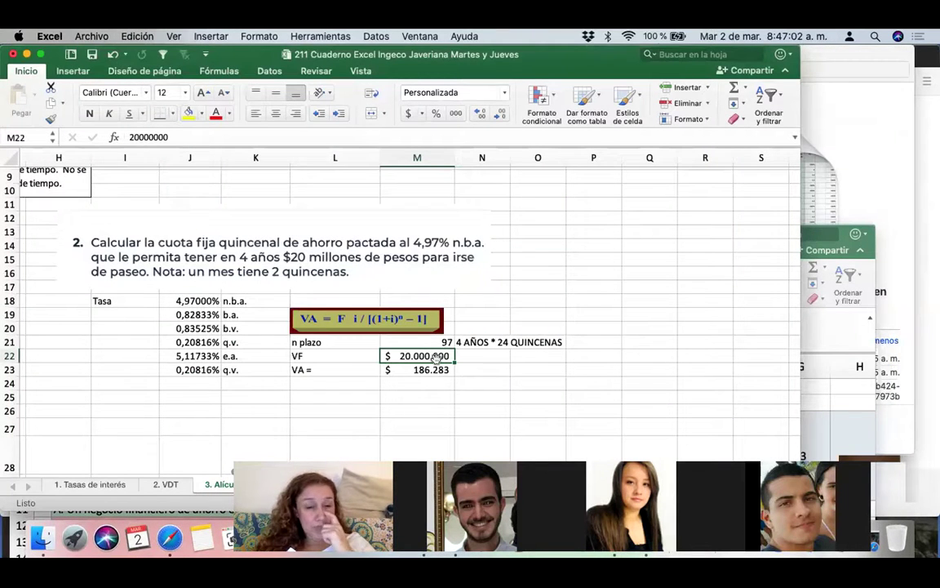
pyautogui.click(804, 255)
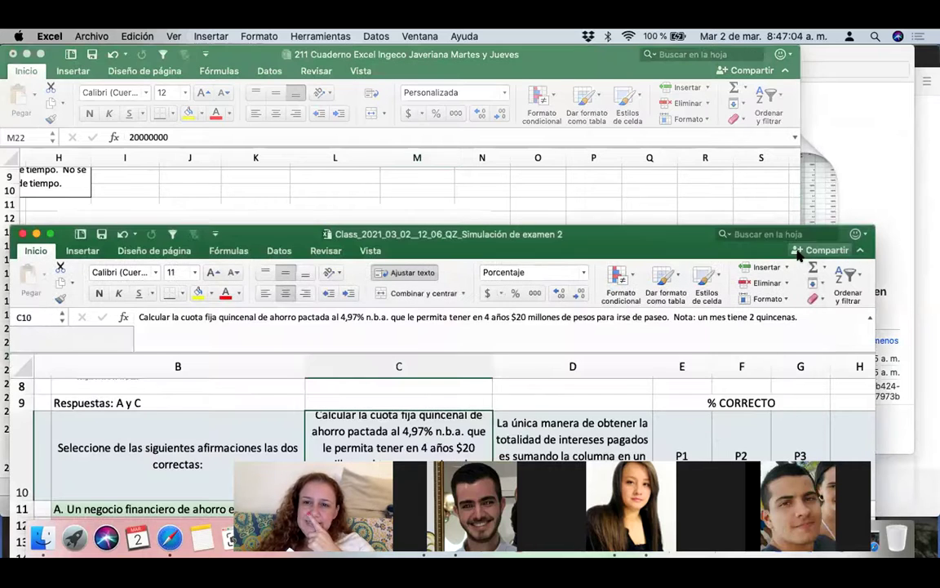
pyautogui.doubleClick(466, 234)
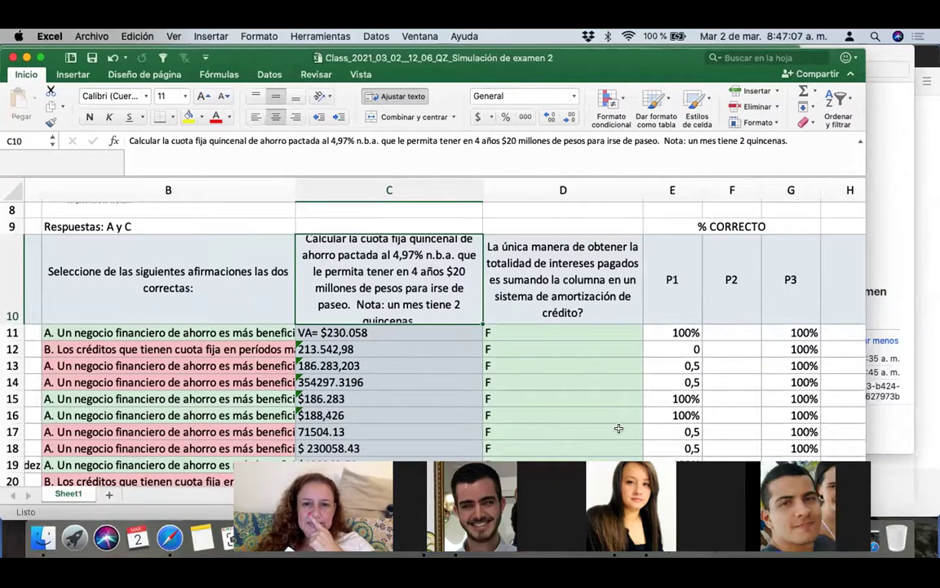
pyautogui.click(395, 335)
pyautogui.press('Down')
pyautogui.press('Down')
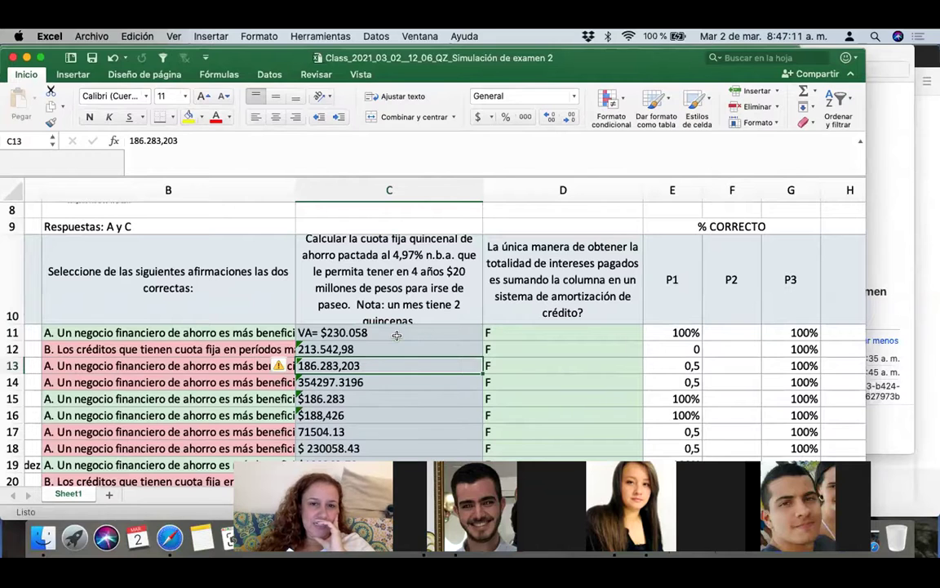
pyautogui.scroll(3, 397, 336)
# Type the note 'VER CUADERNO CLASE SEM 3 ALÍCUOTAS' in cell C9.
pyautogui.click(381, 302)
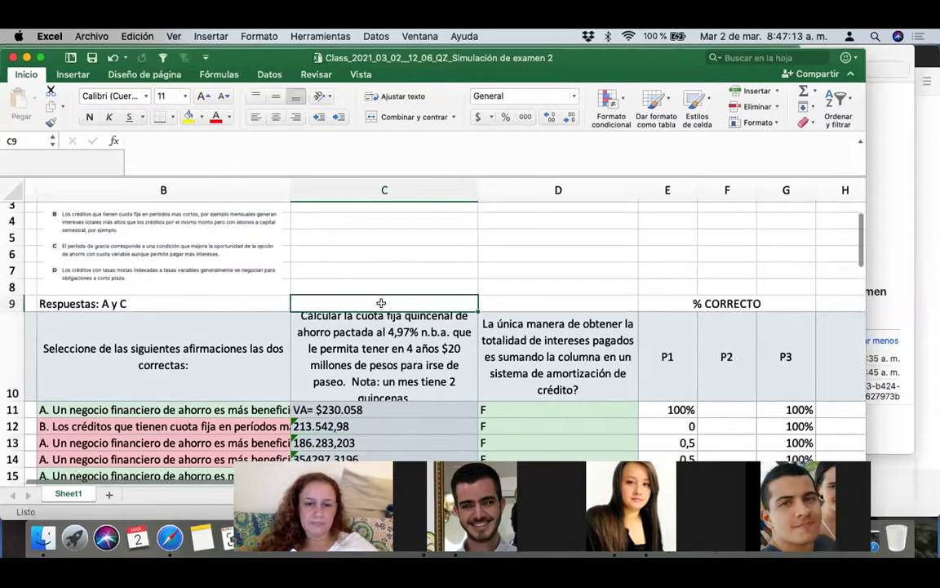
pyautogui.write('VER CUADERN')
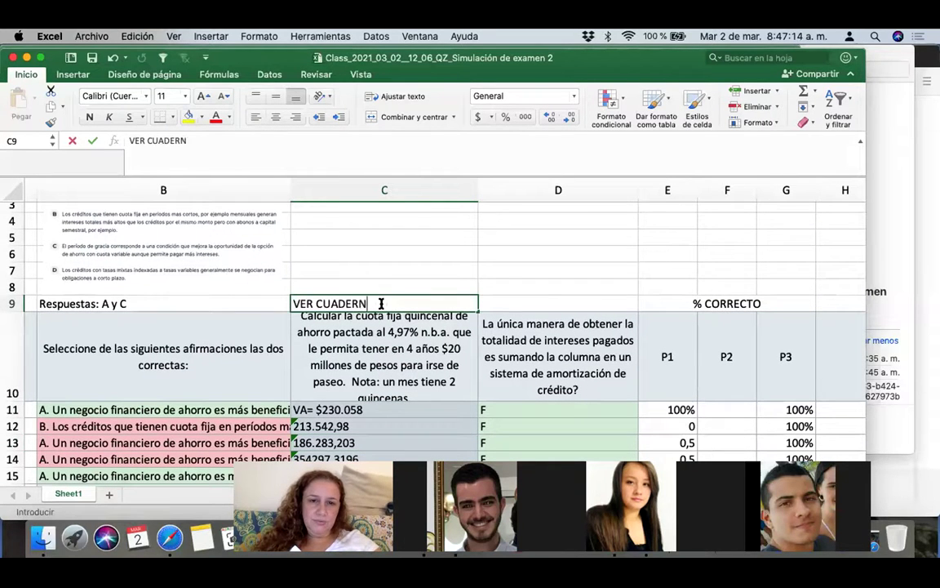
pyautogui.write('O CALSE')
pyautogui.press('BackSpace')
pyautogui.press('BackSpace')
pyautogui.press('BackSpace')
pyautogui.press('BackSpace')
pyautogui.write('LASE SEM 3 ALCUO')
pyautogui.press('BackSpace')
pyautogui.press('BackSpace')
pyautogui.press('BackSpace')
pyautogui.write('ÍCUTO')
pyautogui.press('BackSpace')
pyautogui.press('BackSpace')
pyautogui.press('BackSpace')
pyautogui.press('BackSpace')
pyautogui.press('BackSpace')
pyautogui.press('BackSpace')
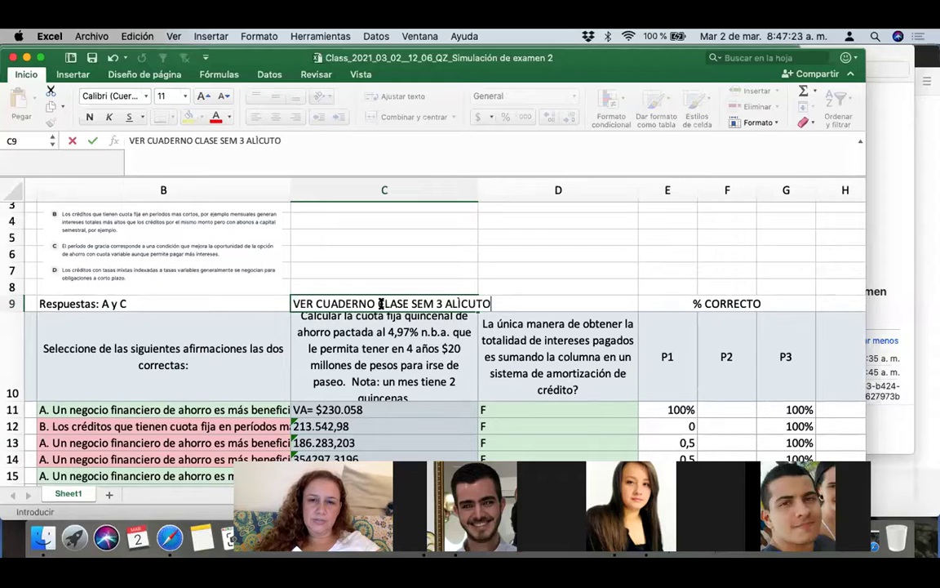
pyautogui.write('Í')
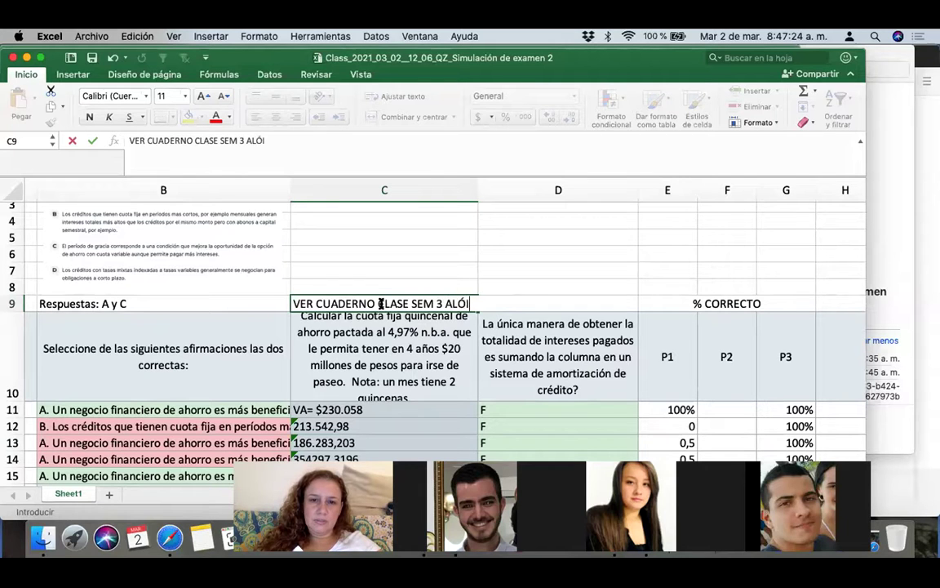
pyautogui.write('CUOTAS')
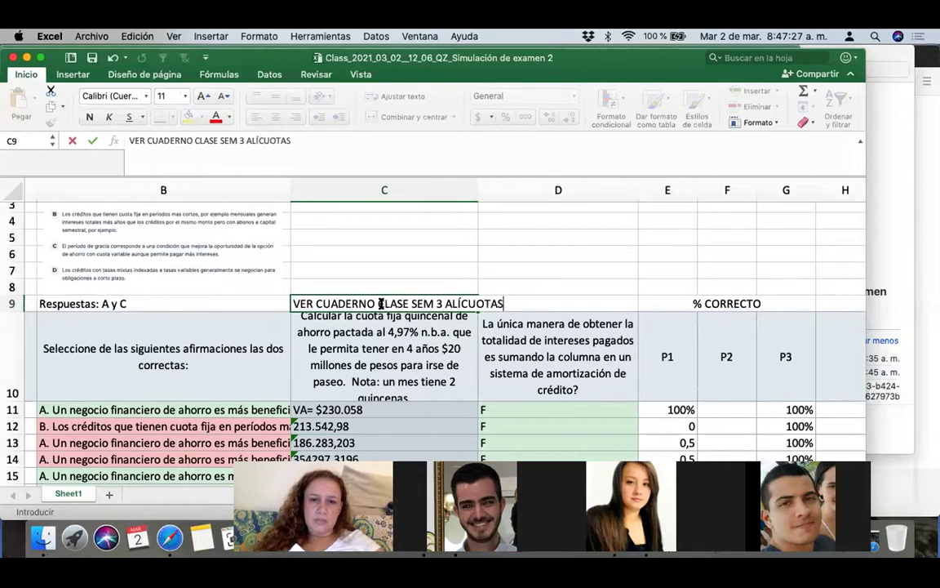
# Label cell C8 with 'RESPUESTA $'.
pyautogui.press('Return')
pyautogui.press('Up')
pyautogui.write('RESUEST')
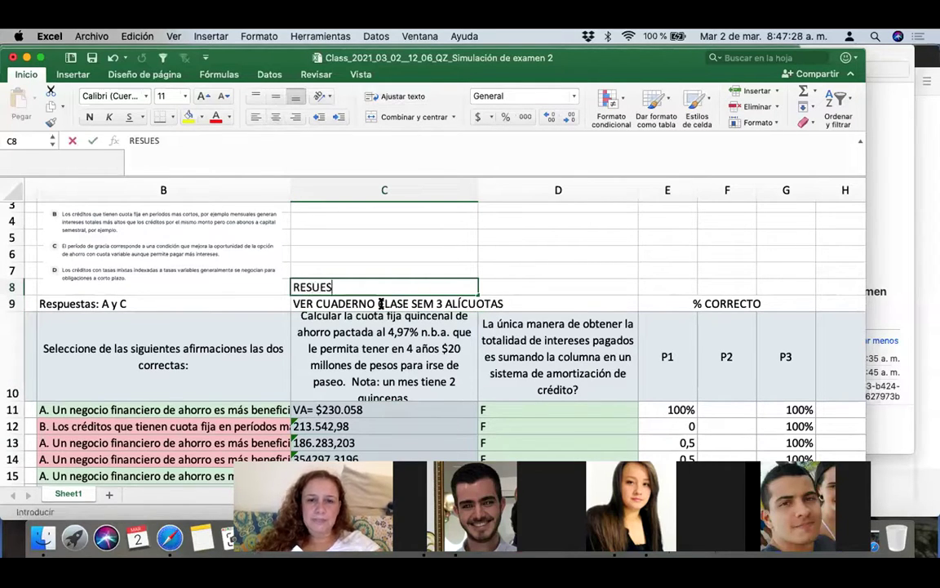
pyautogui.press('BackSpace')
pyautogui.press('BackSpace')
pyautogui.write('PUES')
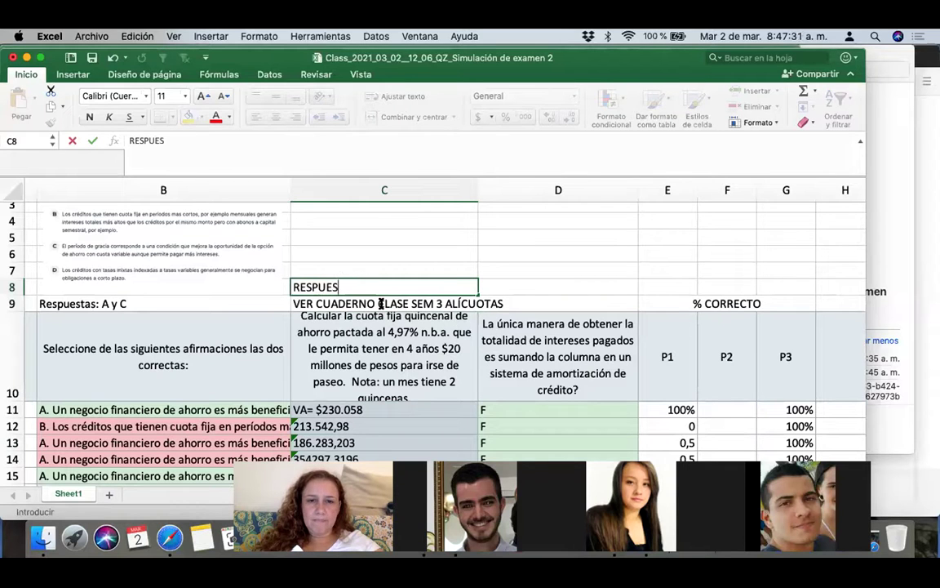
pyautogui.write('TA $')
pyautogui.press('Return')
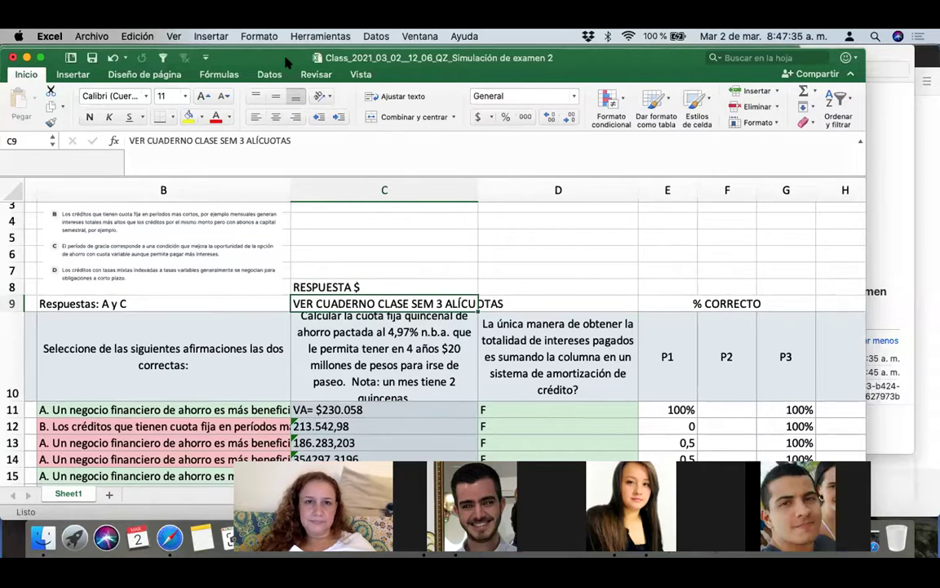
# Copy the 186.283 VA payment from M23 in 211 Cuaderno into C8, followed by '97 CUOTAS'.
pyautogui.moveTo(255, 49); pyautogui.dragTo(258, 78)
pyautogui.click(258, 78)
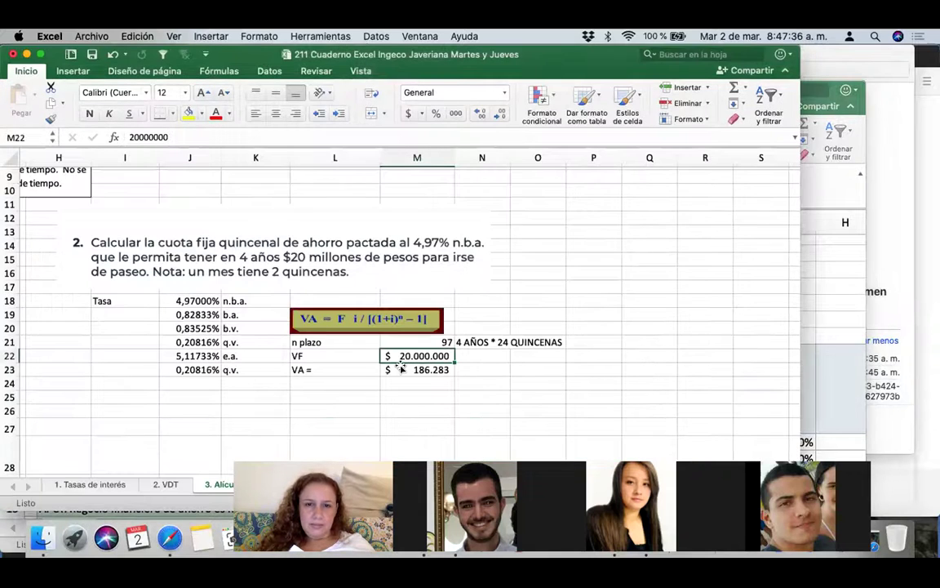
pyautogui.click(402, 366)
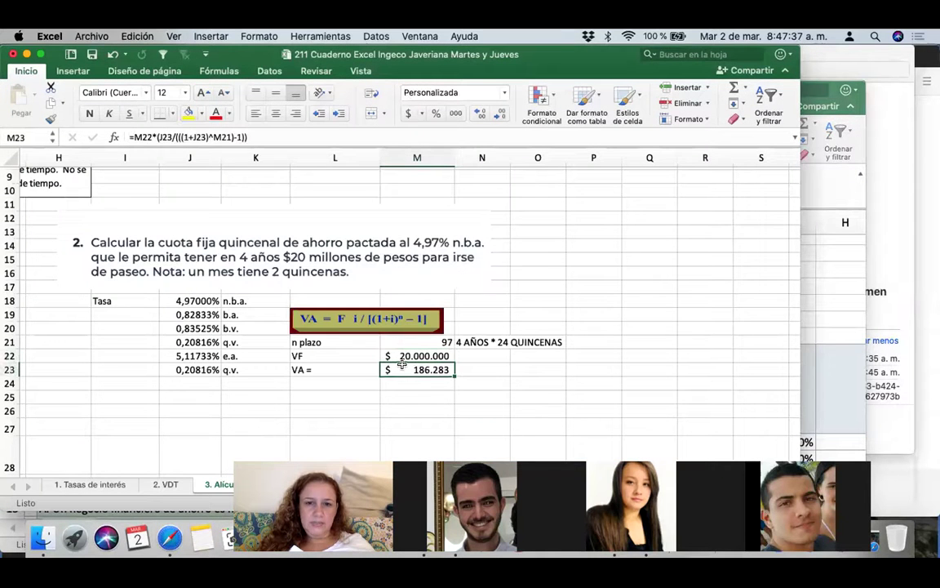
pyautogui.click(50, 102)
pyautogui.press('super+grave')
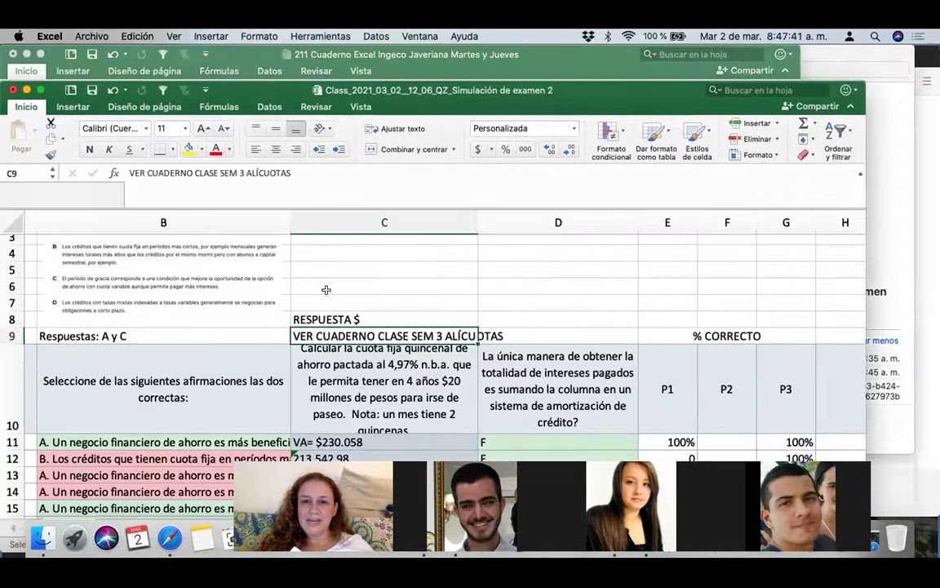
pyautogui.doubleClick(328, 320)
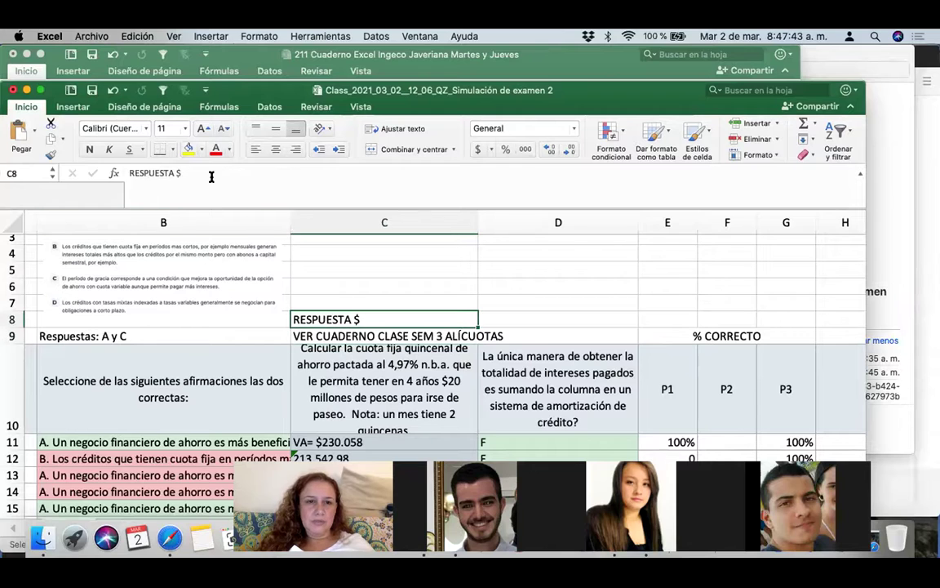
pyautogui.click(18, 131)
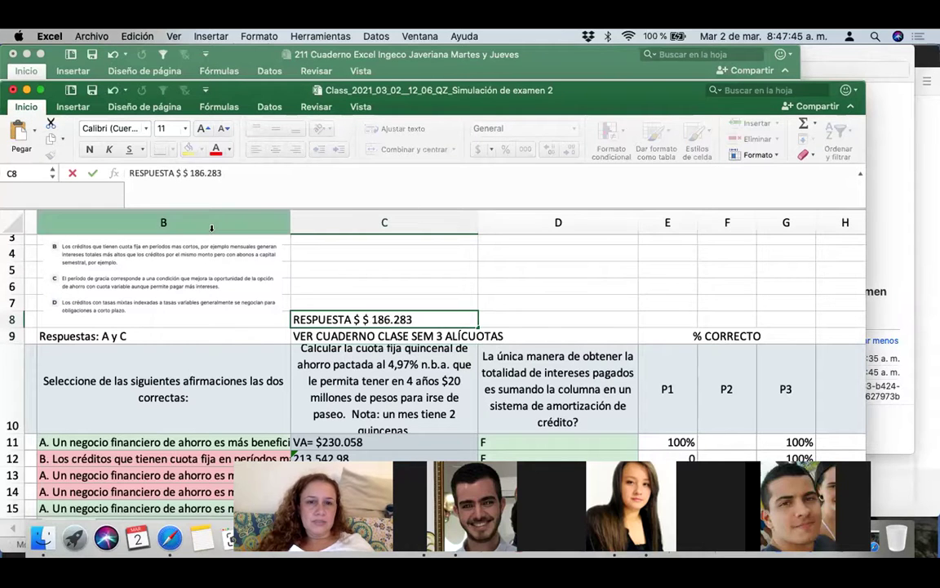
pyautogui.write('97 CUOTAS')
pyautogui.press('Return')
pyautogui.press('Up')
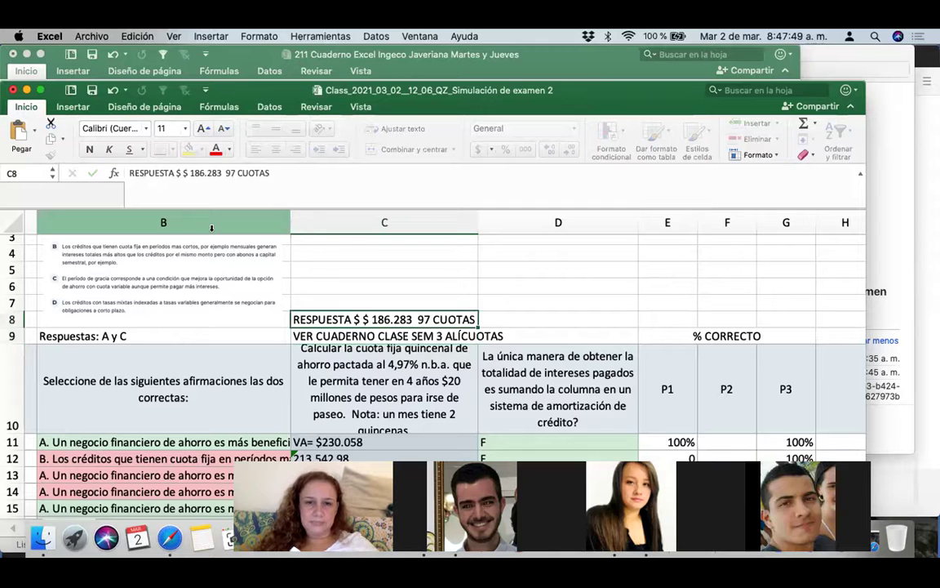
pyautogui.press('Up')
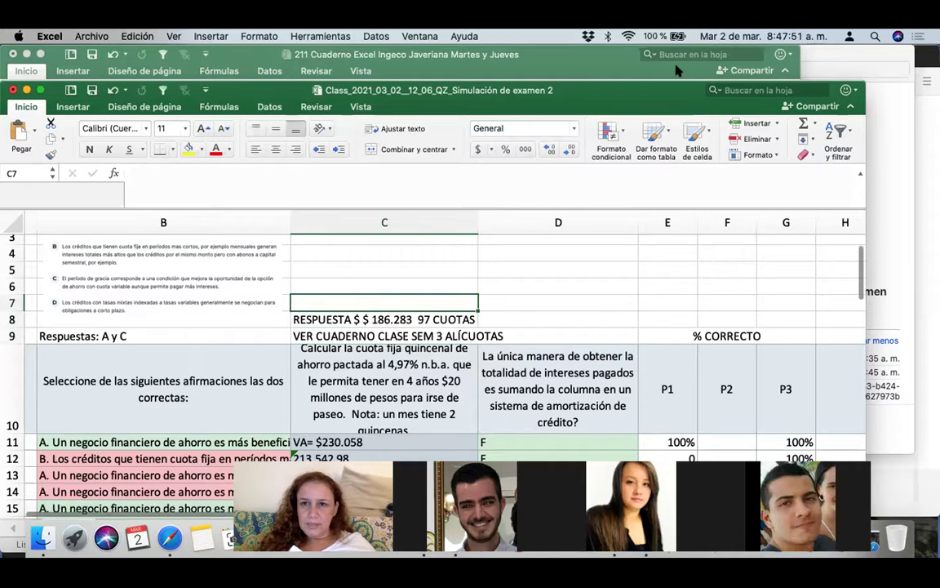
# Change the notebook's n plazo in M21 from =4*24+1 to =4*24, giving 96 payments.
pyautogui.click(648, 55)
pyautogui.click(688, 49)
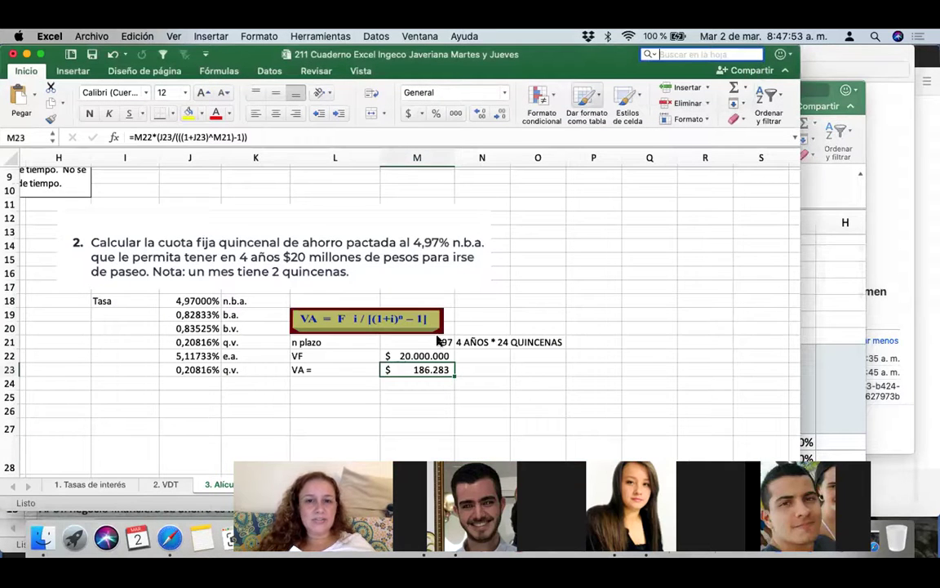
pyautogui.click(429, 344)
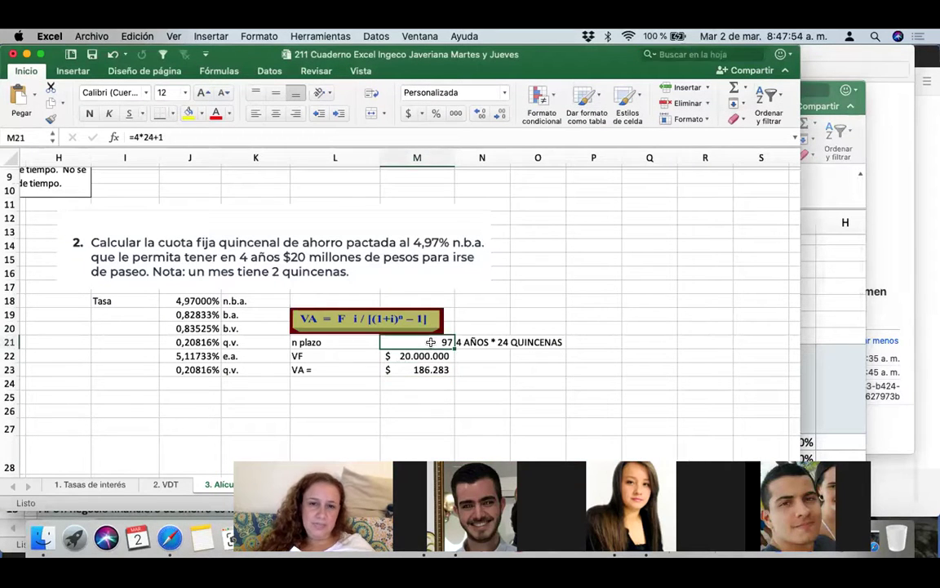
pyautogui.click(179, 134)
pyautogui.press('BackSpace')
pyautogui.press('BackSpace')
pyautogui.press('Return')
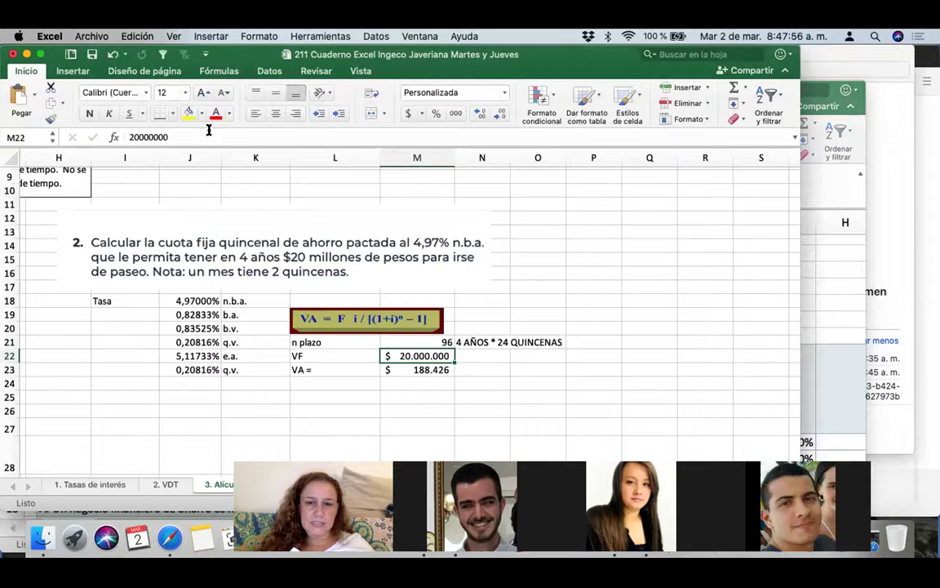
# Enter 'RESPUESTA $188.426 con 96 cuotas' in quiz cell C7.
pyautogui.click(825, 193)
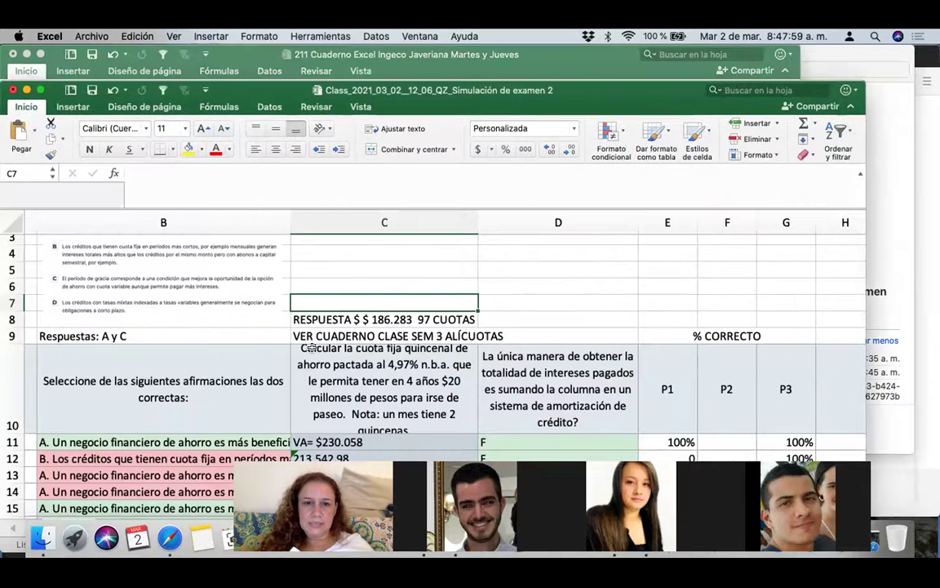
pyautogui.write('RESPUE')
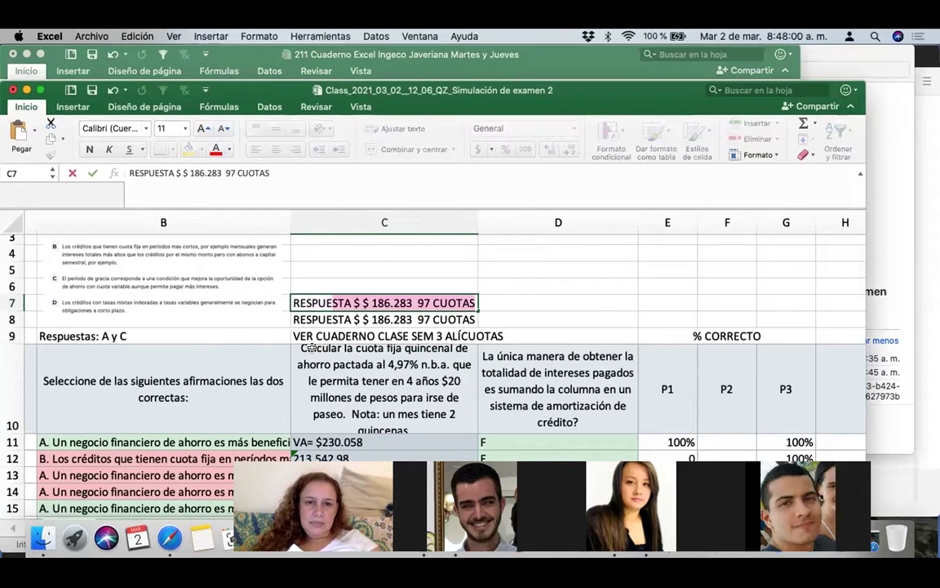
pyautogui.write('STA $188')
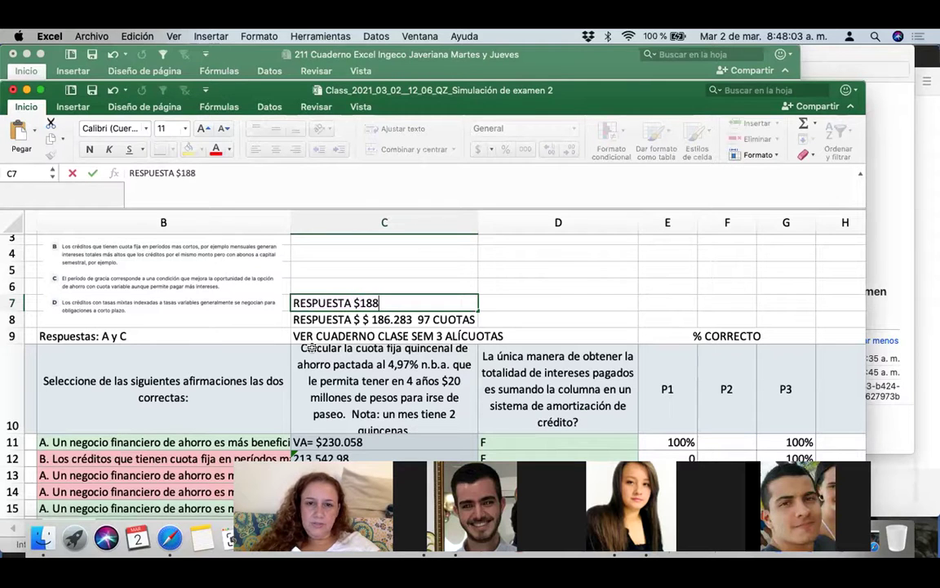
pyautogui.write('.426 con 96 cuotas')
pyautogui.press('Return')
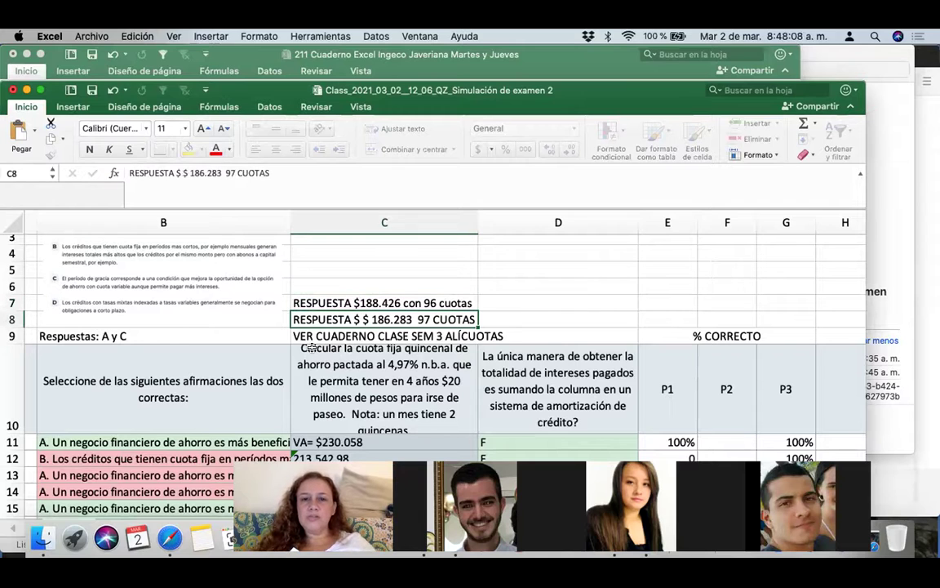
pyautogui.click(366, 304)
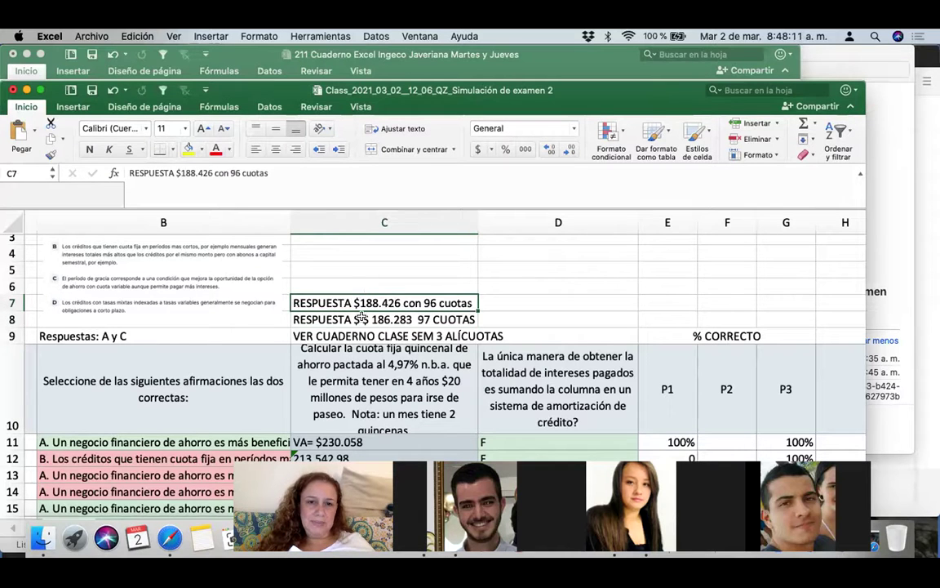
# Make the older C8 answer green and bold.
pyautogui.click(361, 319)
pyautogui.click(231, 153)
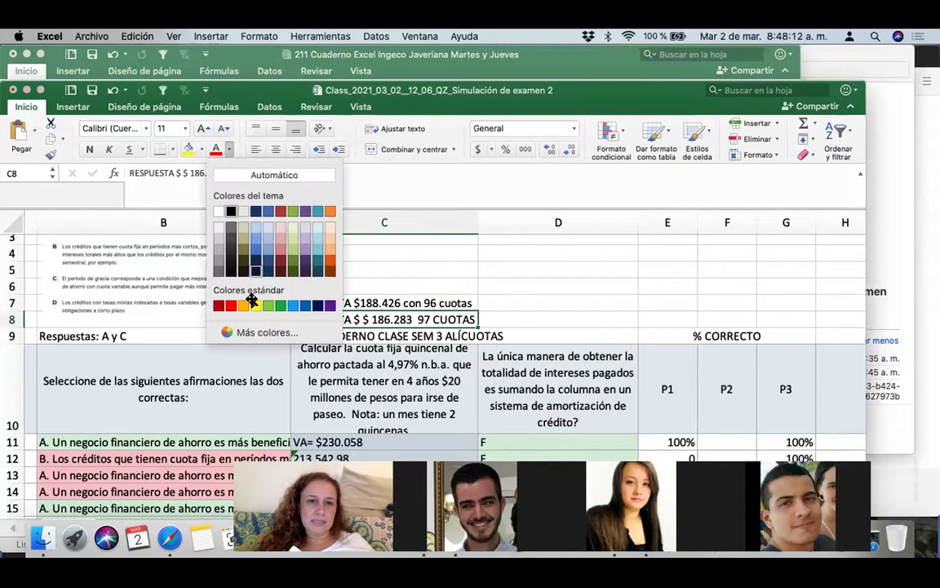
pyautogui.click(268, 311)
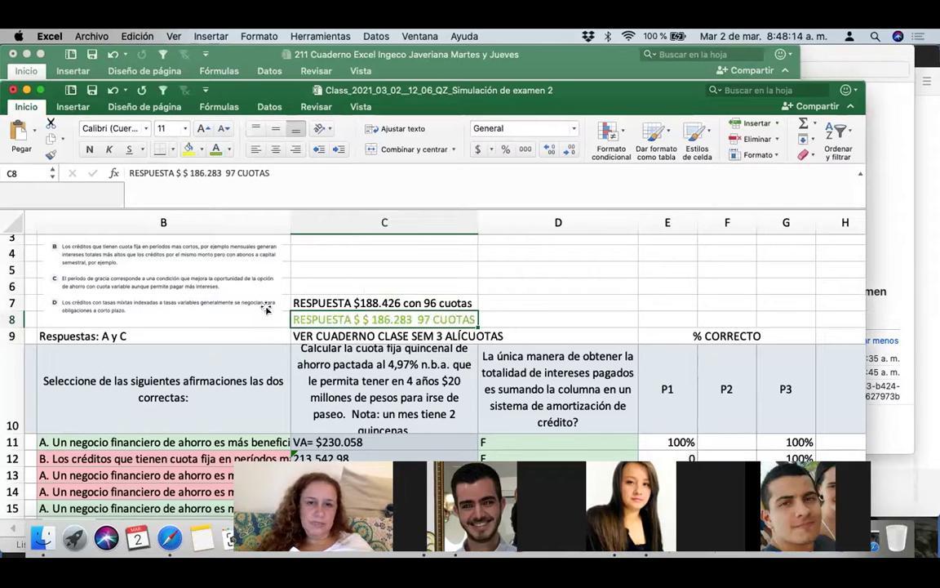
pyautogui.click(89, 149)
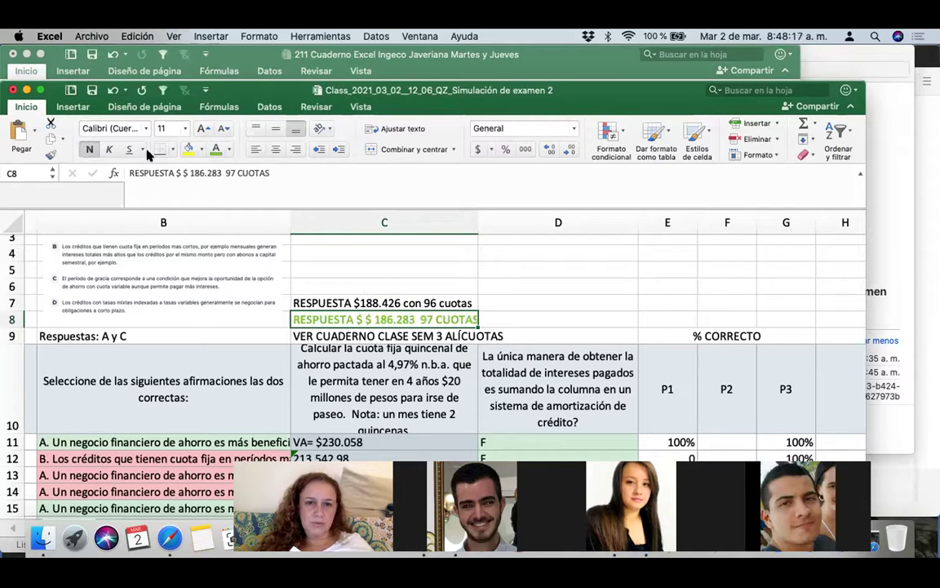
# Make the 96-cuotas answer in C7 dark red and bold.
pyautogui.click(371, 295)
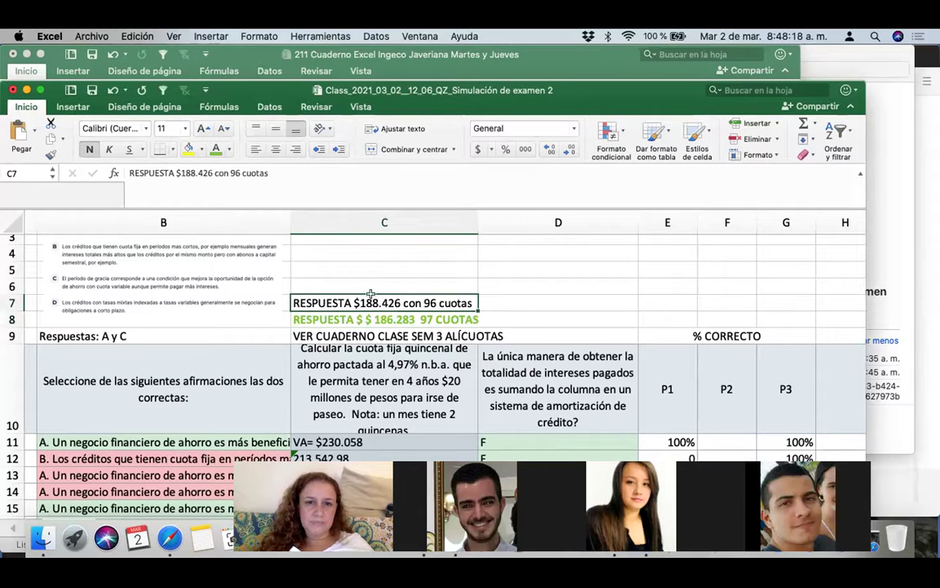
pyautogui.click(229, 150)
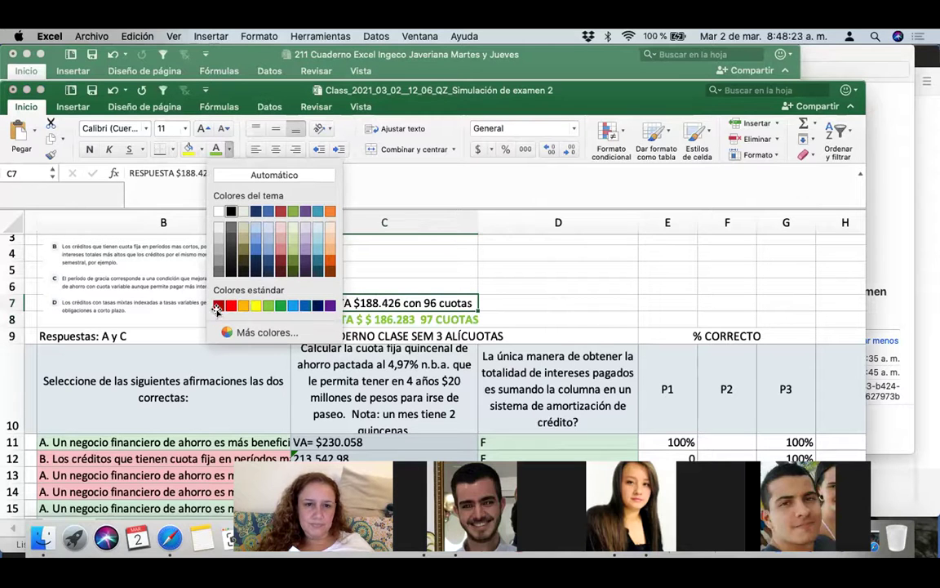
pyautogui.click(218, 307)
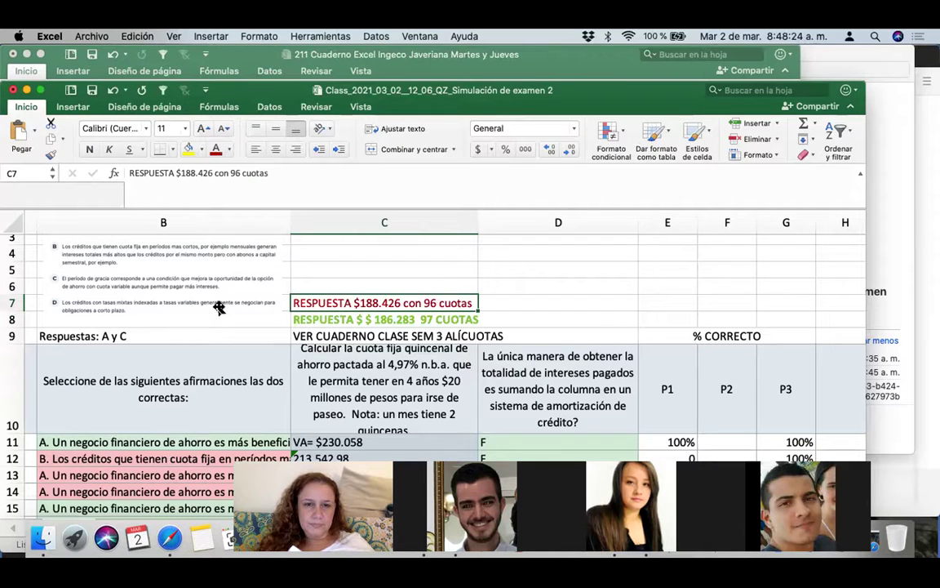
pyautogui.click(91, 150)
pyautogui.scroll(-3, 443, 363)
pyautogui.scroll(1, 445, 363)
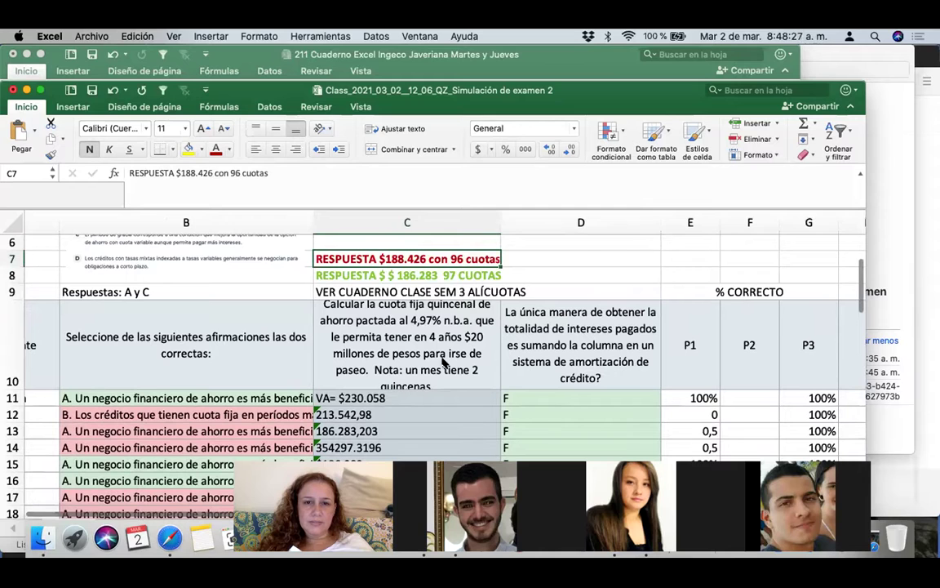
pyautogui.click(436, 396)
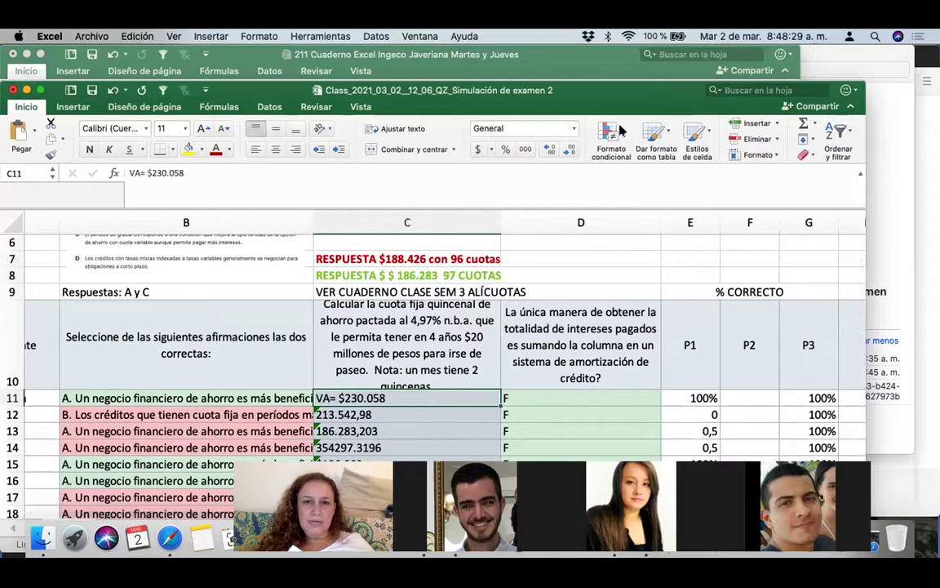
# Restore the 211 Cuaderno n plazo in M21 to =4*24+1, giving 97 payments.
pyautogui.click(450, 76)
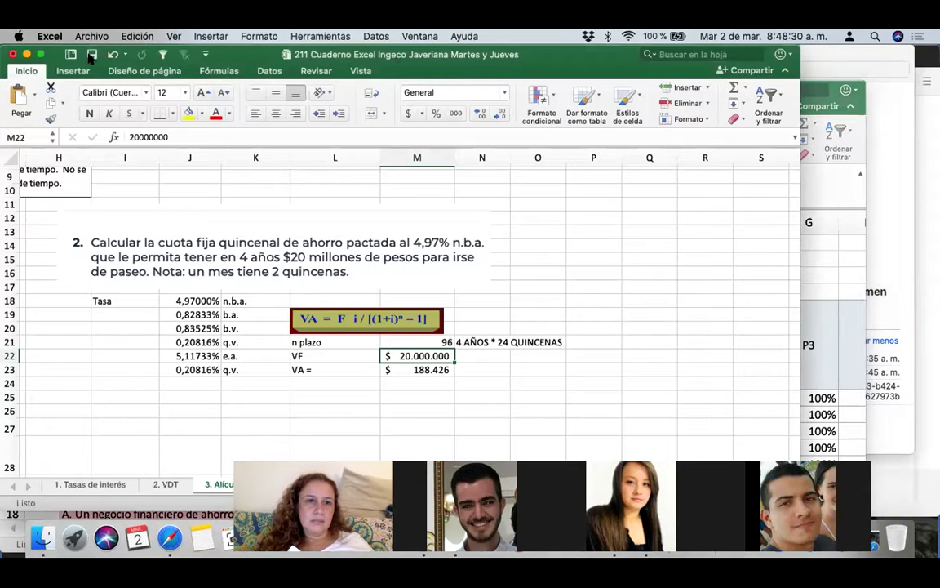
pyautogui.click(416, 343)
pyautogui.click(211, 131)
pyautogui.write('+')
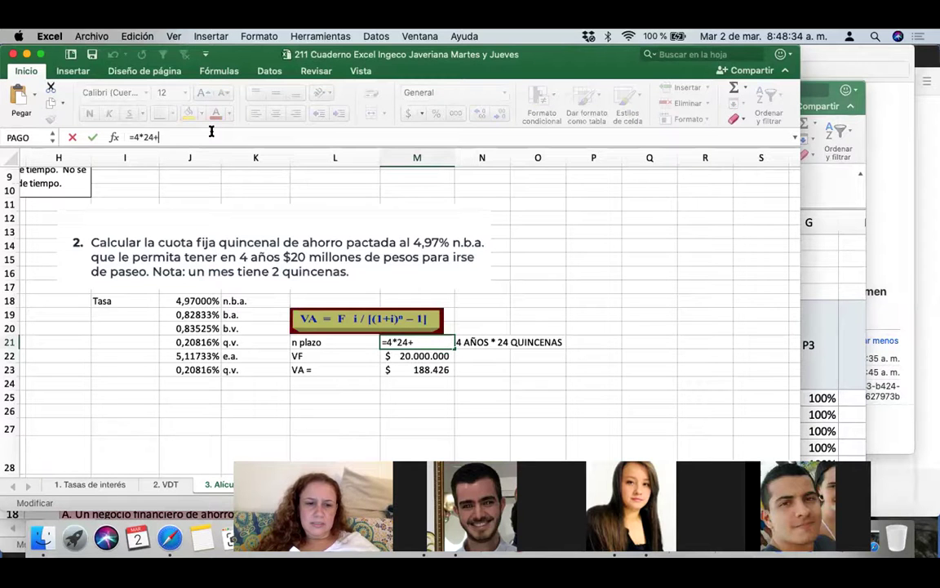
pyautogui.write('1')
pyautogui.press('Return')
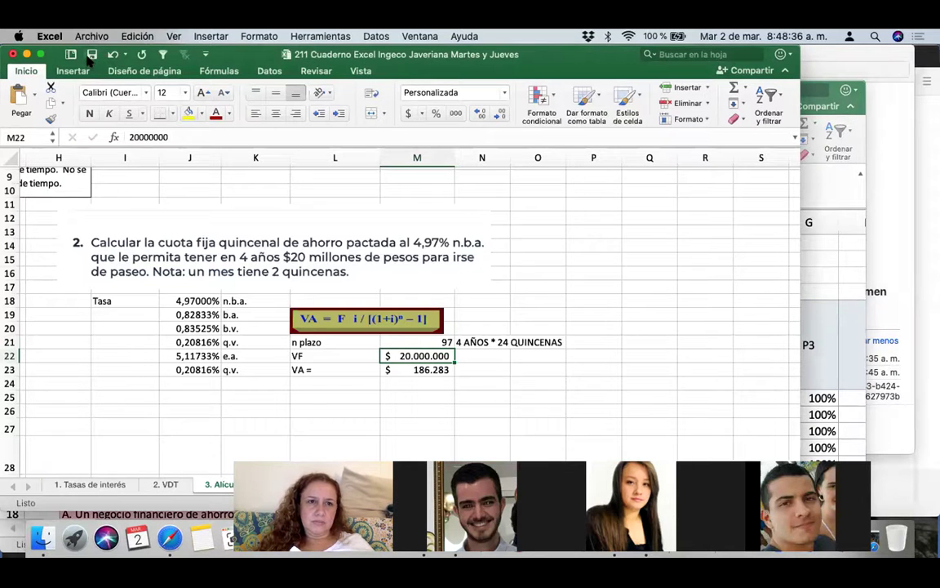
# Return to the quiz sheet and narrow the student-name column A to about 2,17.
pyautogui.click(27, 54)
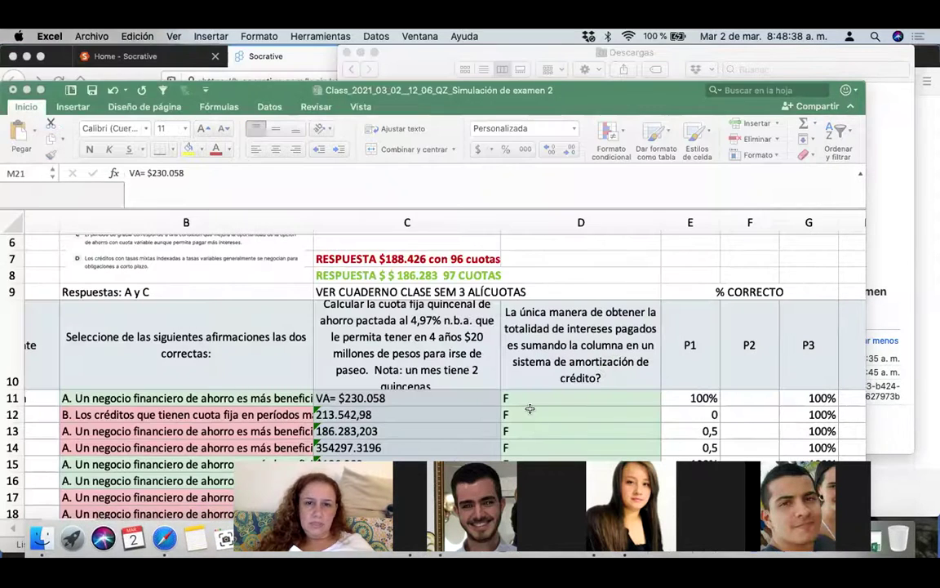
pyautogui.click(490, 400)
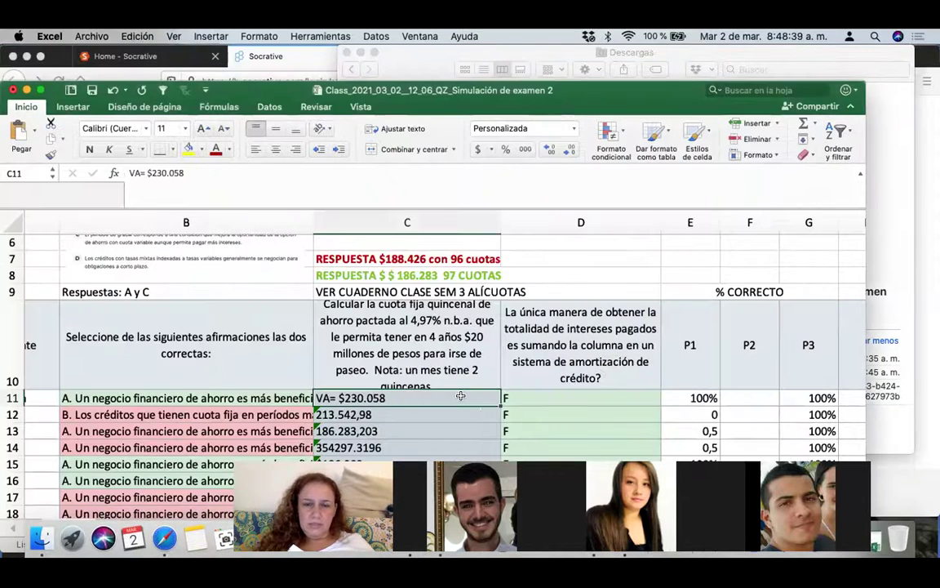
pyautogui.click(357, 107)
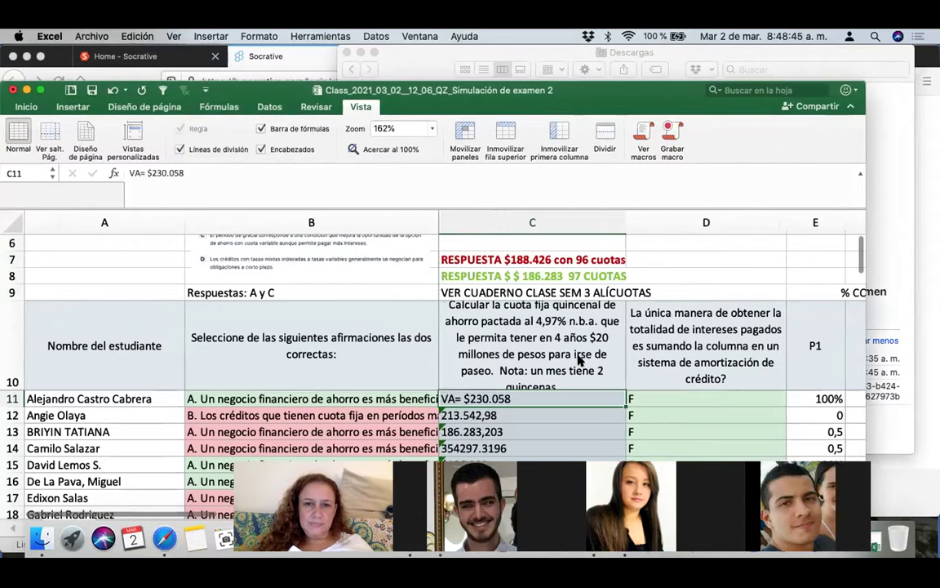
pyautogui.moveTo(185, 222); pyautogui.dragTo(38, 224)
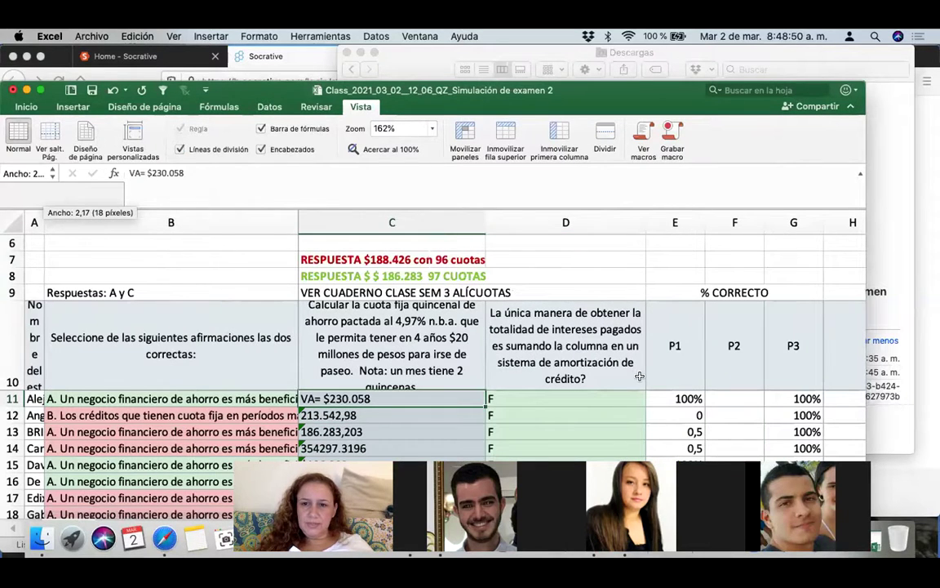
# Enter P2 scores 0, 0, 100%, 0 and 100% in cells F11 through F15.
pyautogui.click(721, 395)
pyautogui.write('0')
pyautogui.press('Return')
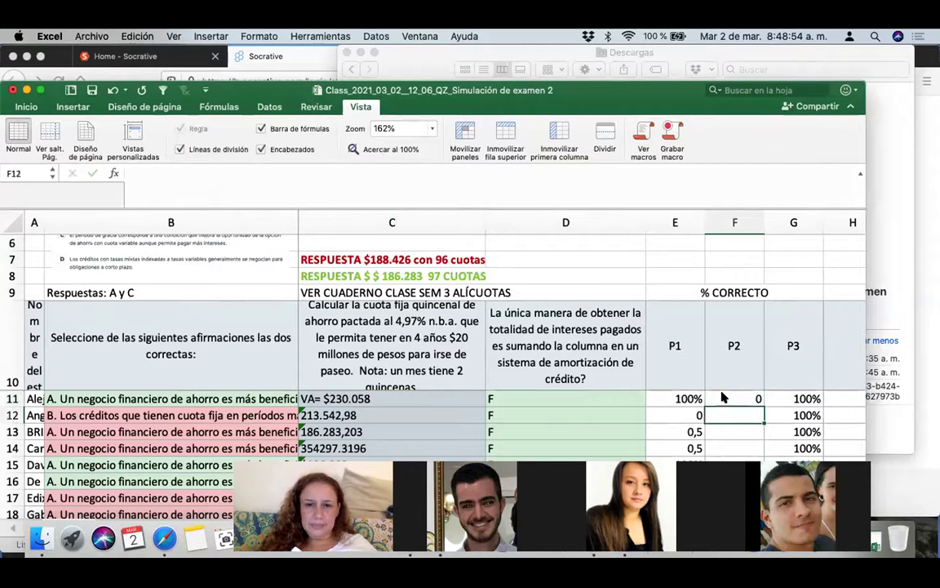
pyautogui.write('0')
pyautogui.press('Return')
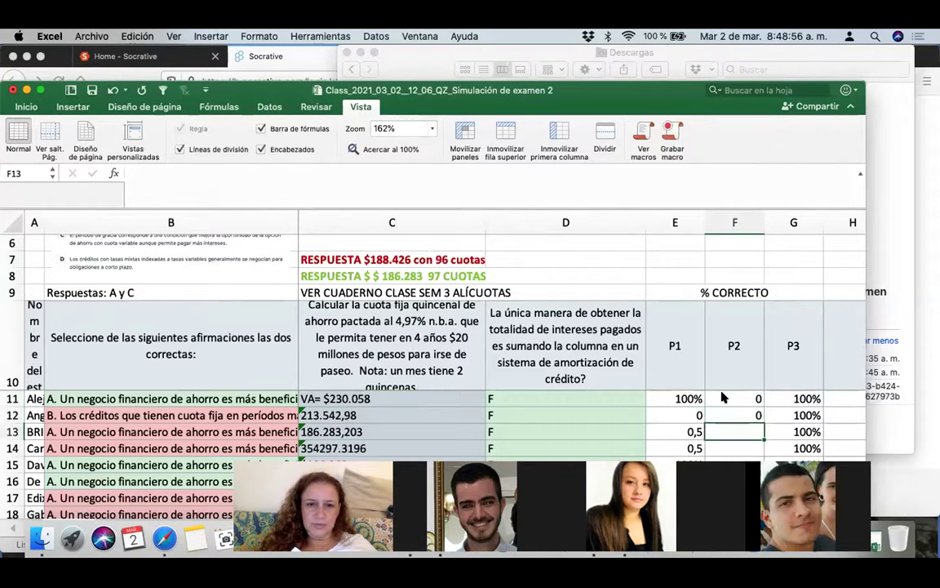
pyautogui.write('100%')
pyautogui.press('Return')
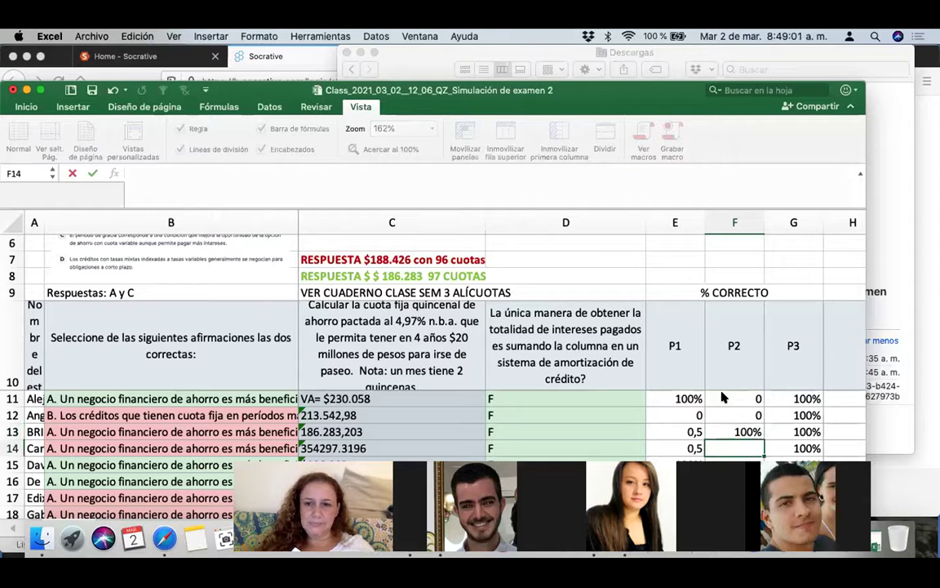
pyautogui.write('0')
pyautogui.press('Return')
pyautogui.press('Return')
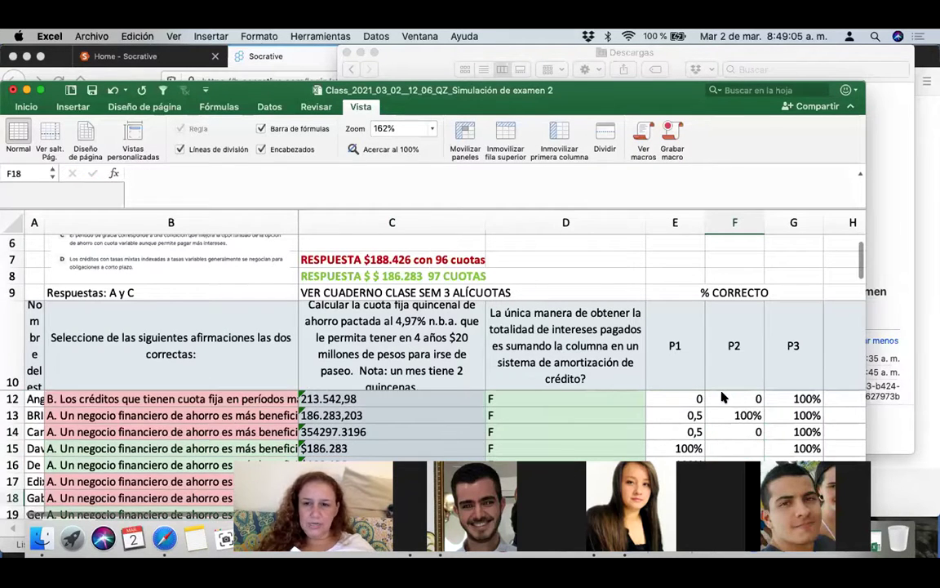
pyautogui.press('Up')
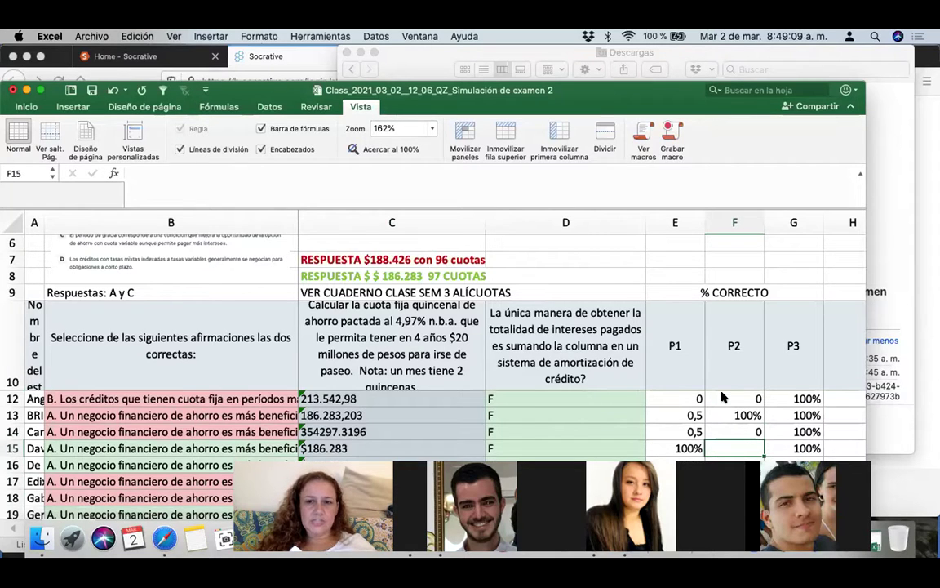
pyautogui.write('1')
pyautogui.press('Return')
pyautogui.press('Up')
pyautogui.write('100%')
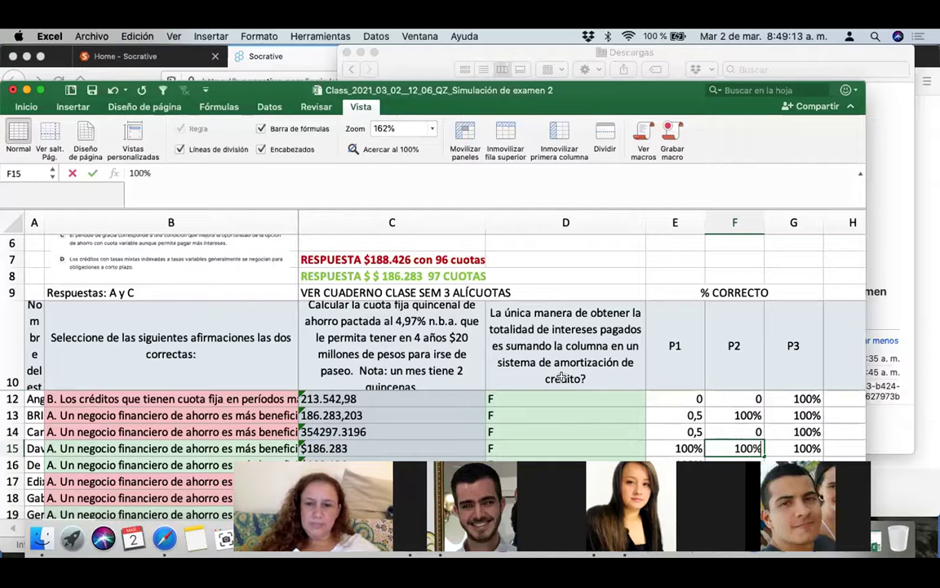
pyautogui.press('Return')
pyautogui.press('Up')
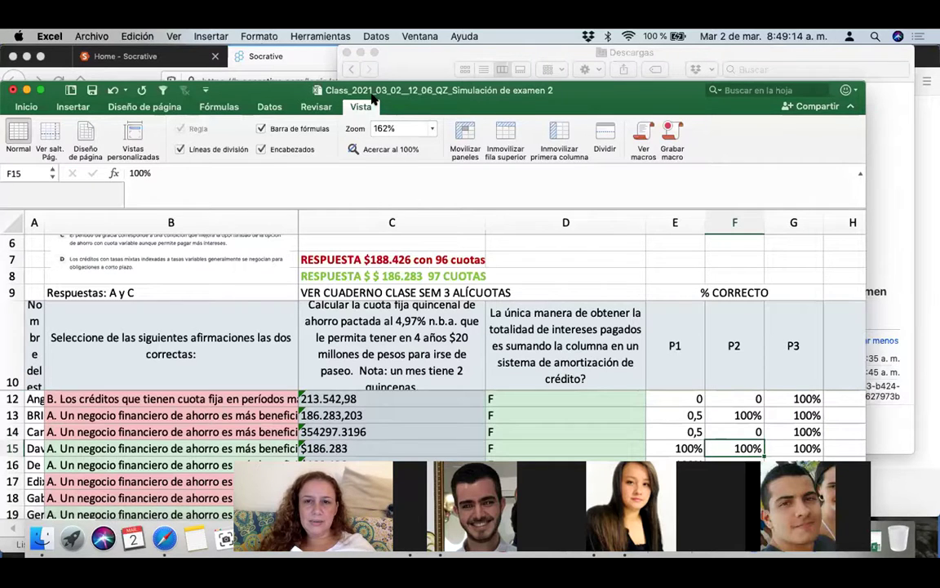
# Copy the 100% from F15 and paste it into F19 and F26.
pyautogui.doubleClick(446, 92)
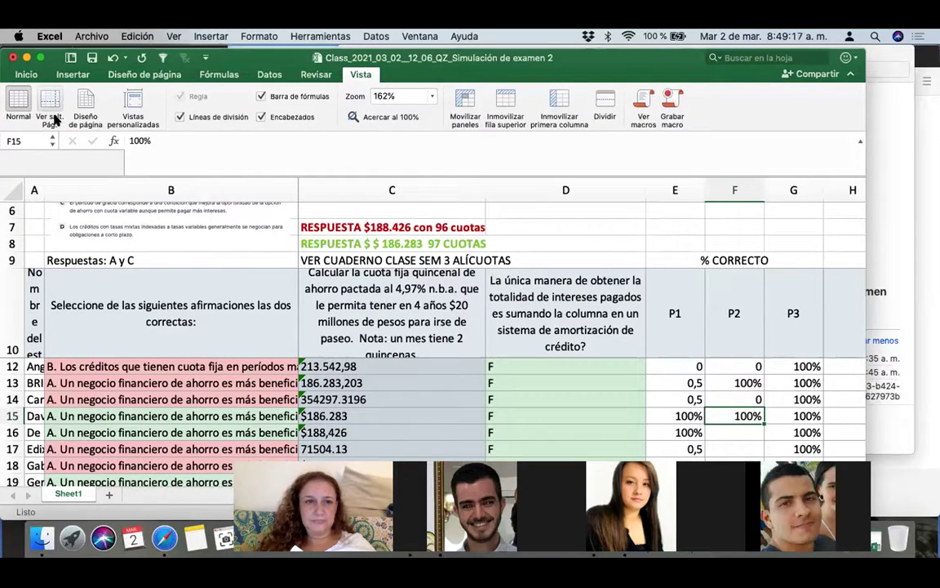
pyautogui.click(27, 75)
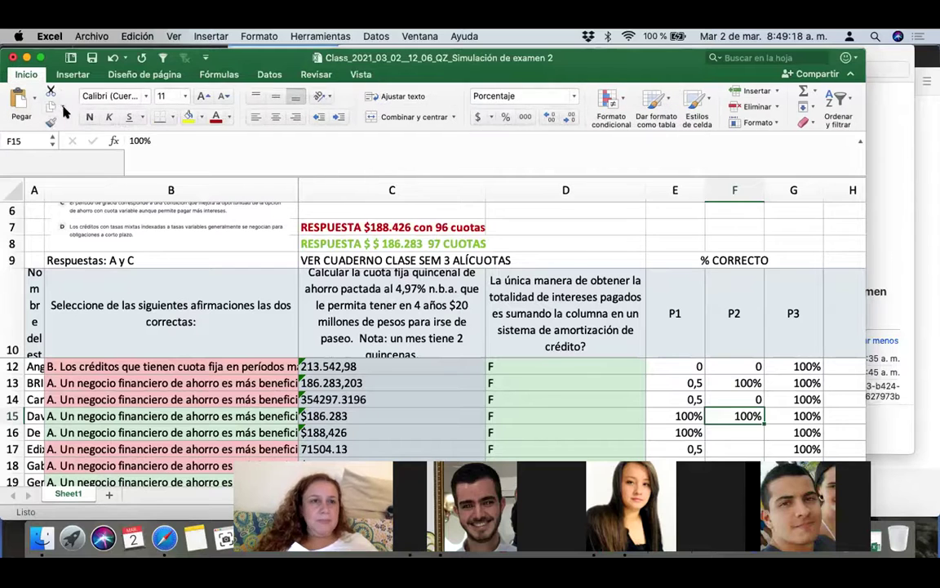
pyautogui.click(52, 106)
pyautogui.press('Down')
pyautogui.press('Down')
pyautogui.press('Down')
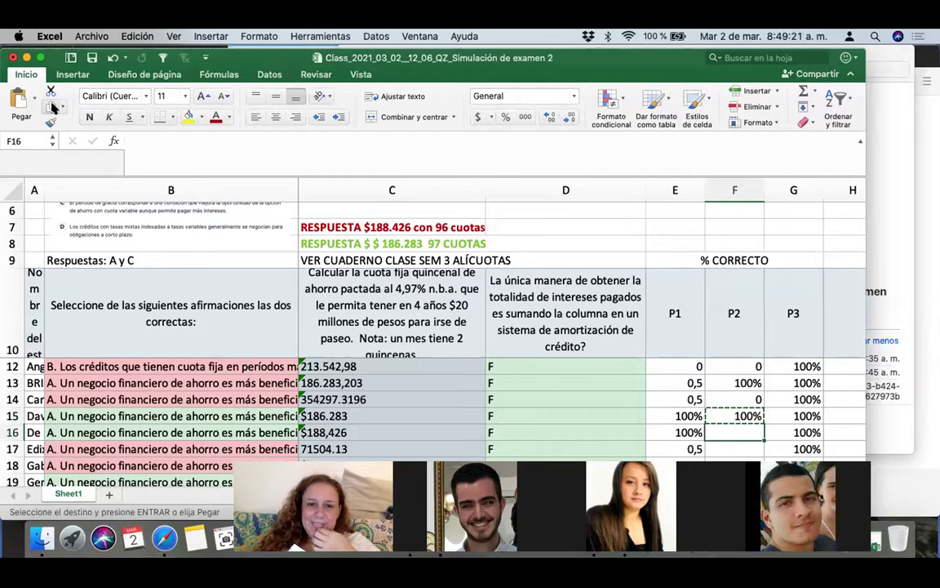
pyautogui.press('Down')
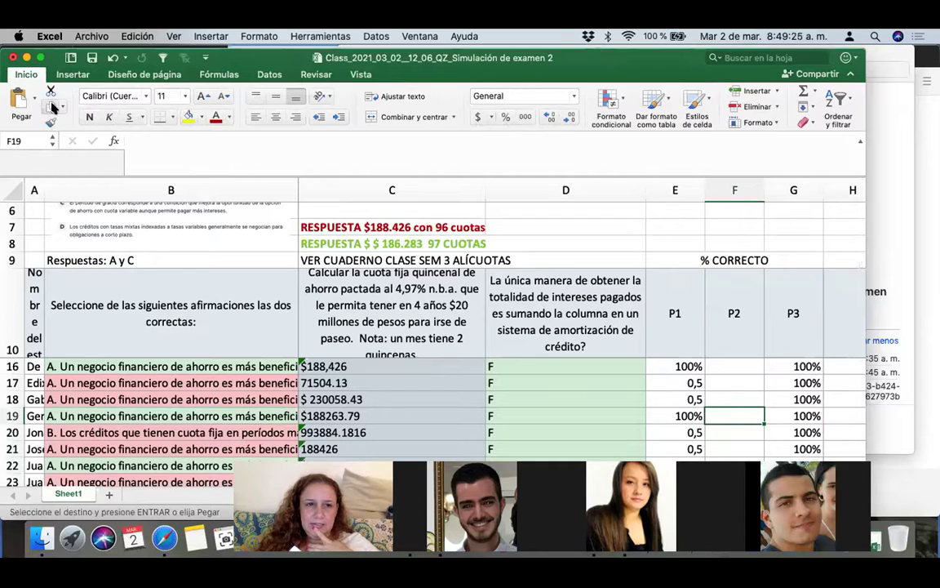
pyautogui.click(18, 99)
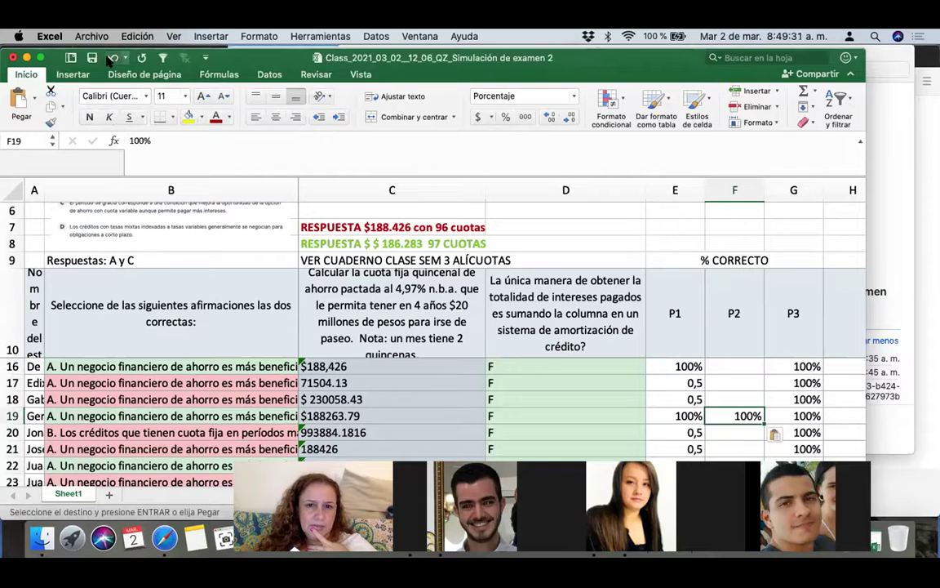
pyautogui.scroll(-4, 521, 395)
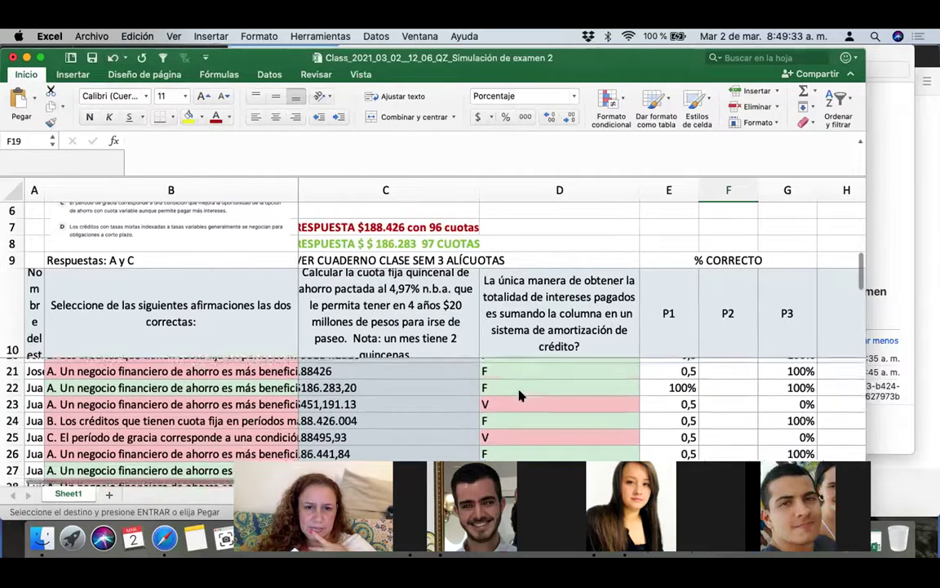
pyautogui.scroll(-2, 519, 395)
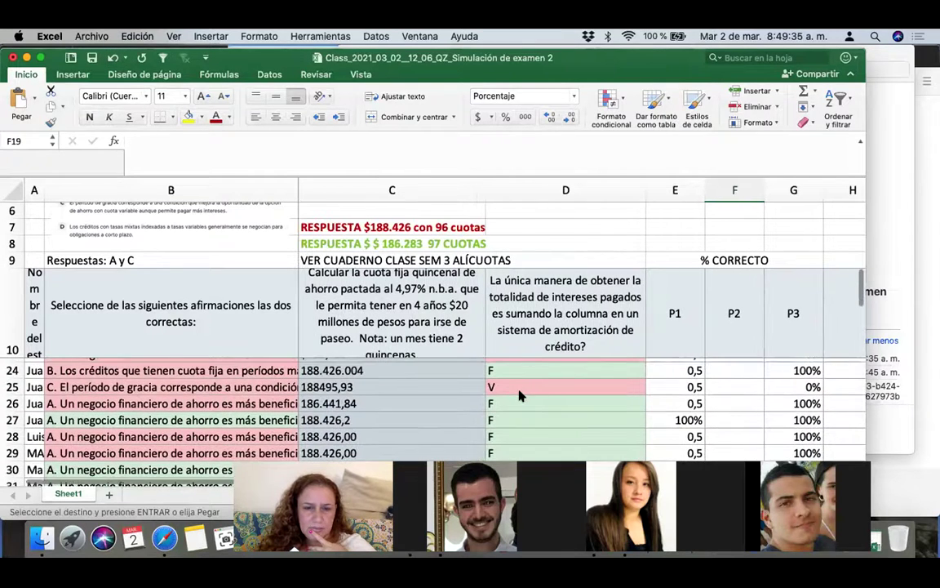
pyautogui.scroll(-2, 521, 395)
pyautogui.scroll(1, 520, 395)
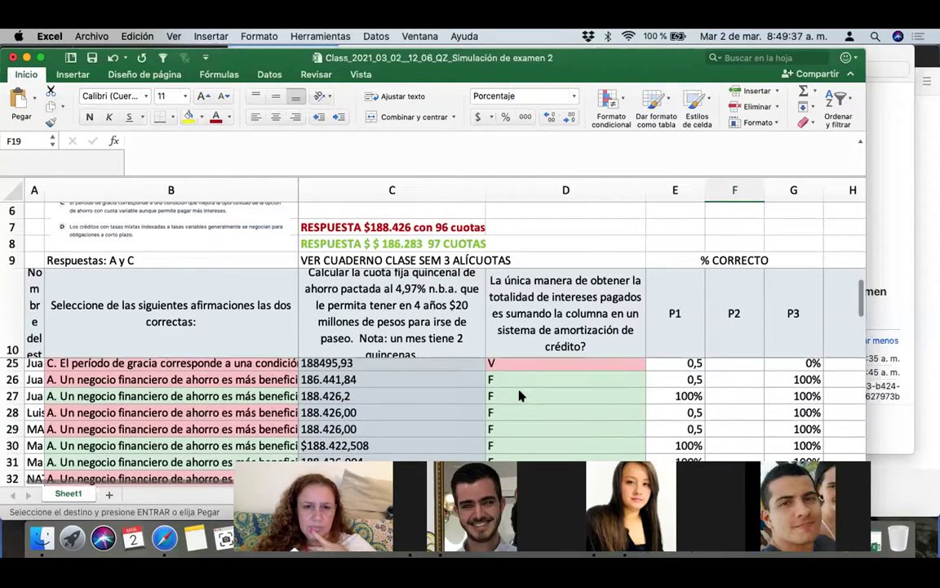
pyautogui.click(739, 375)
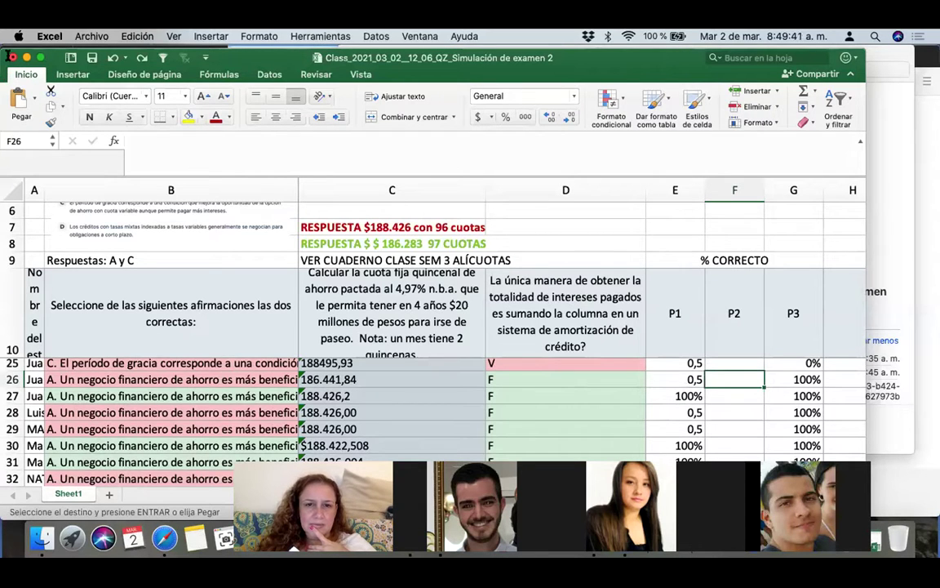
pyautogui.click(20, 99)
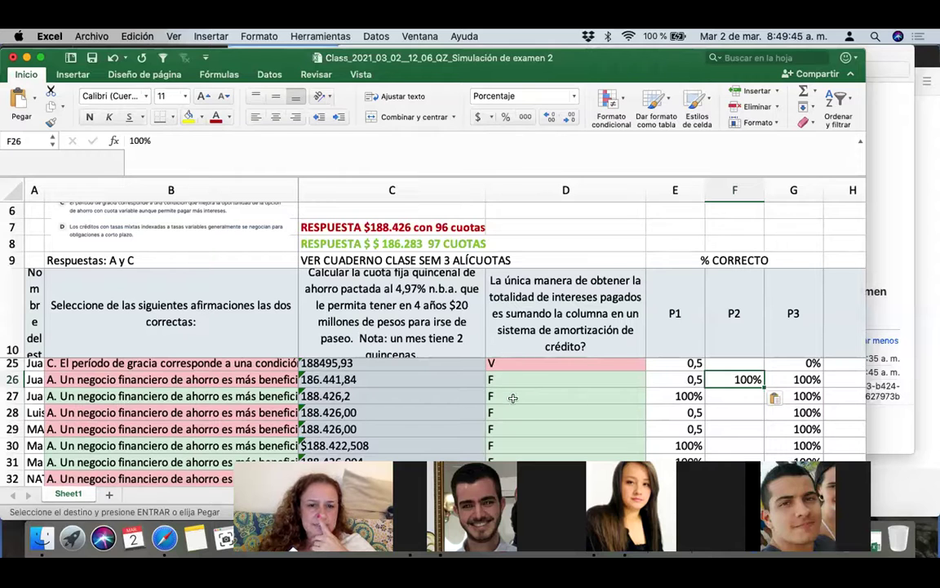
# Paste the 100% score into F33 and F36 as well.
pyautogui.scroll(-4, 506, 395)
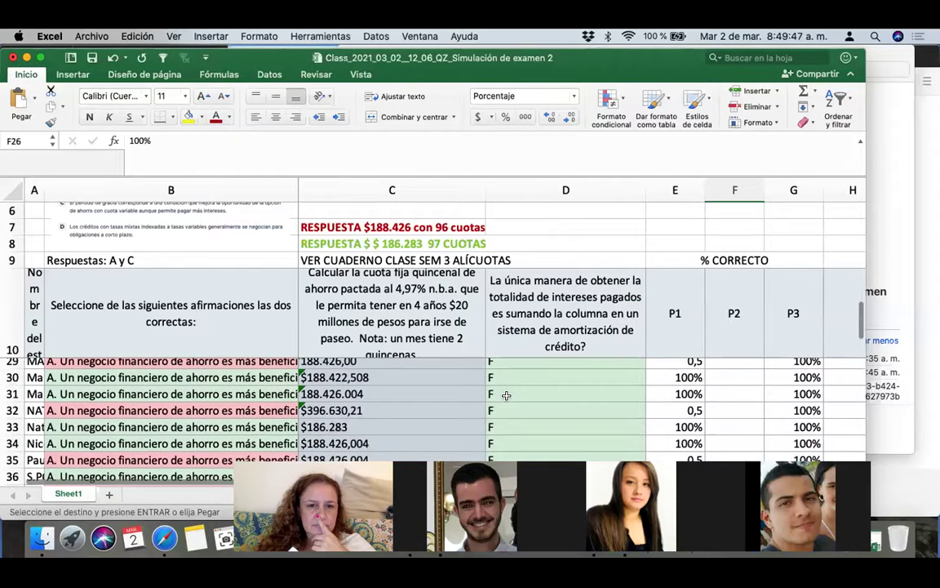
pyautogui.scroll(-1, 506, 395)
pyautogui.scroll(-1, 506, 395)
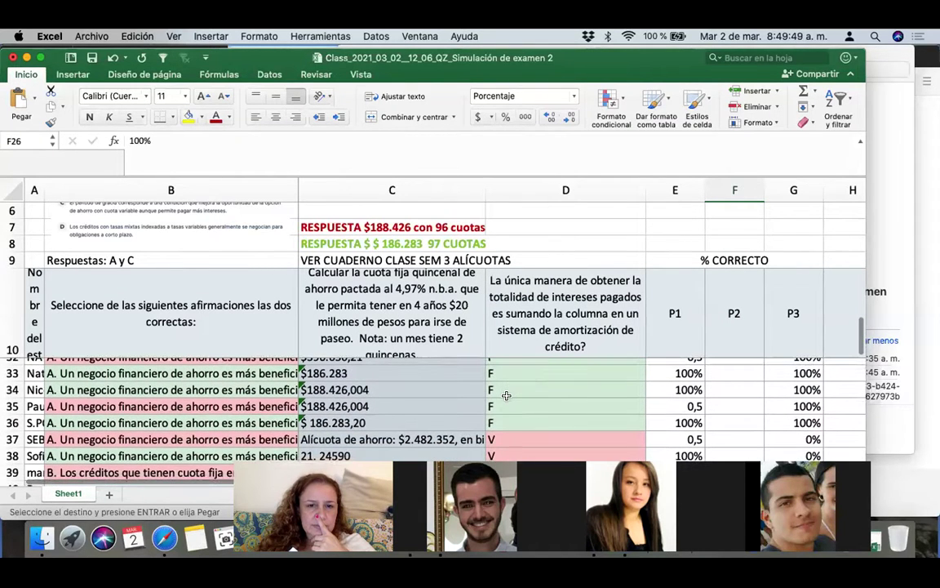
pyautogui.click(722, 373)
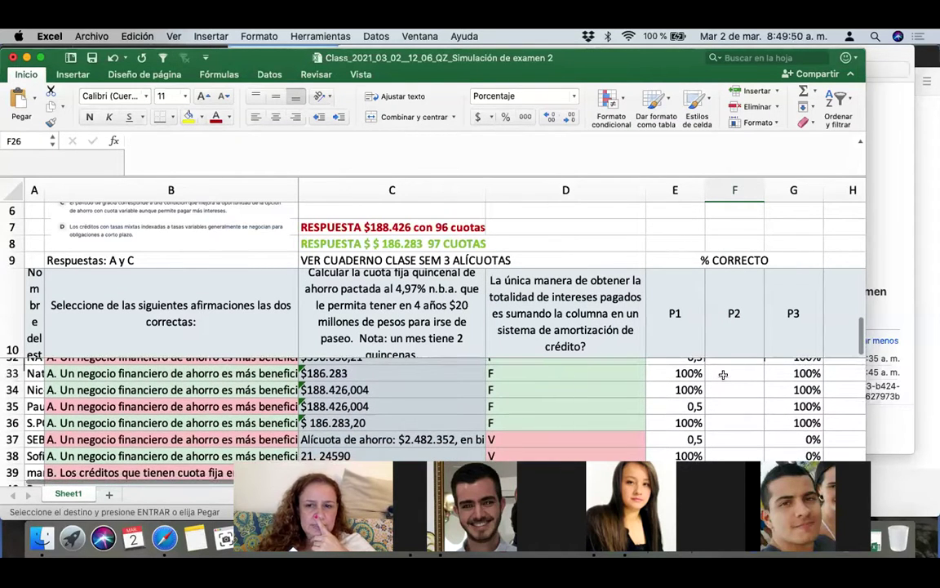
pyautogui.click(19, 96)
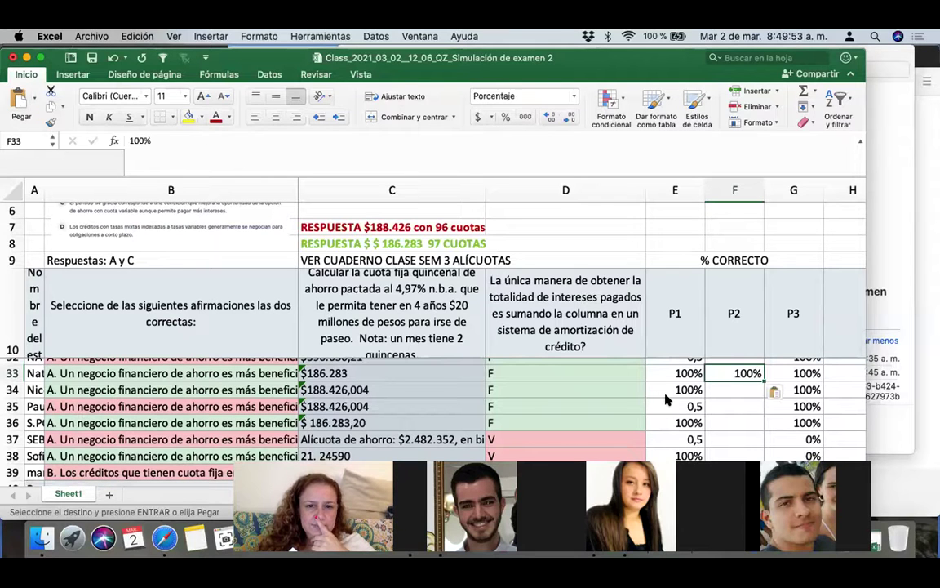
pyautogui.scroll(-2, 665, 396)
pyautogui.click(737, 388)
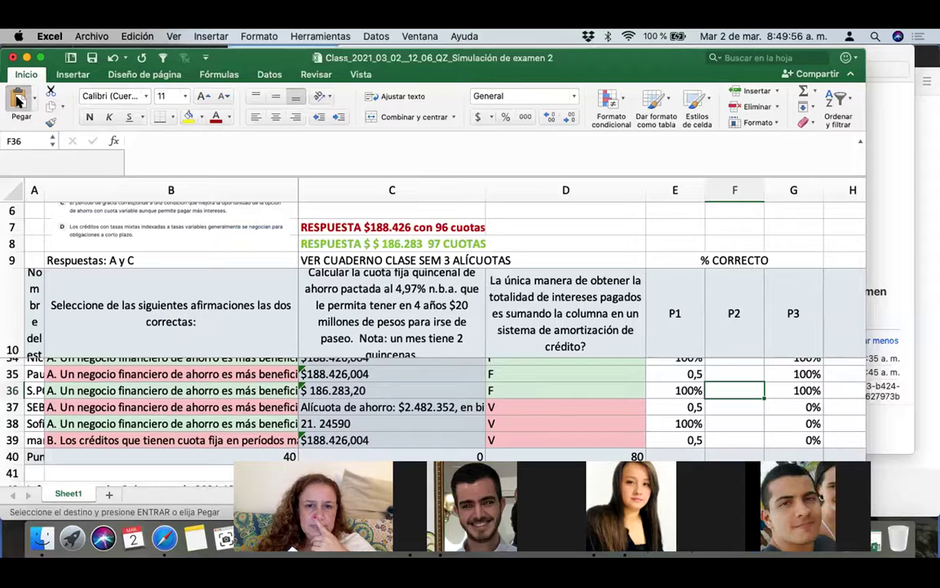
pyautogui.click(18, 98)
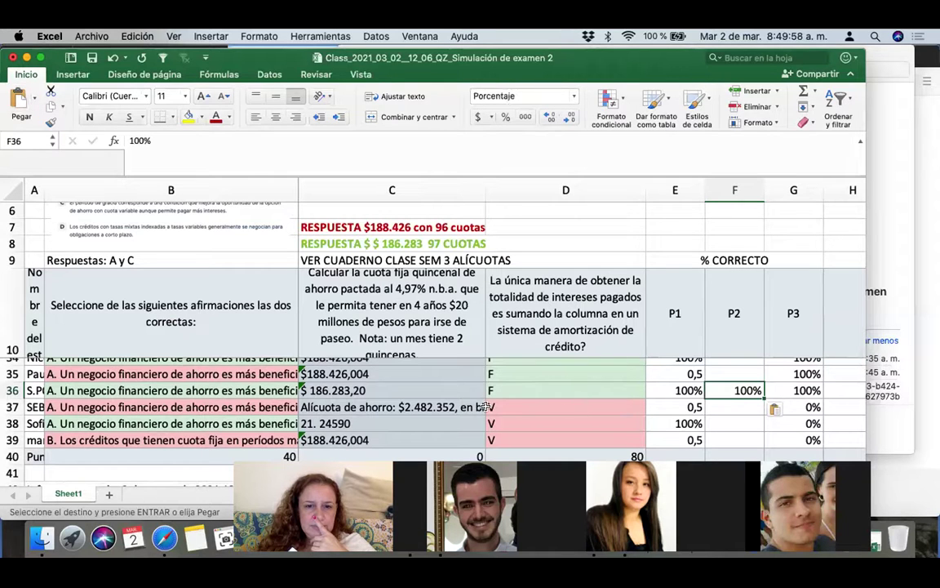
pyautogui.click(416, 405)
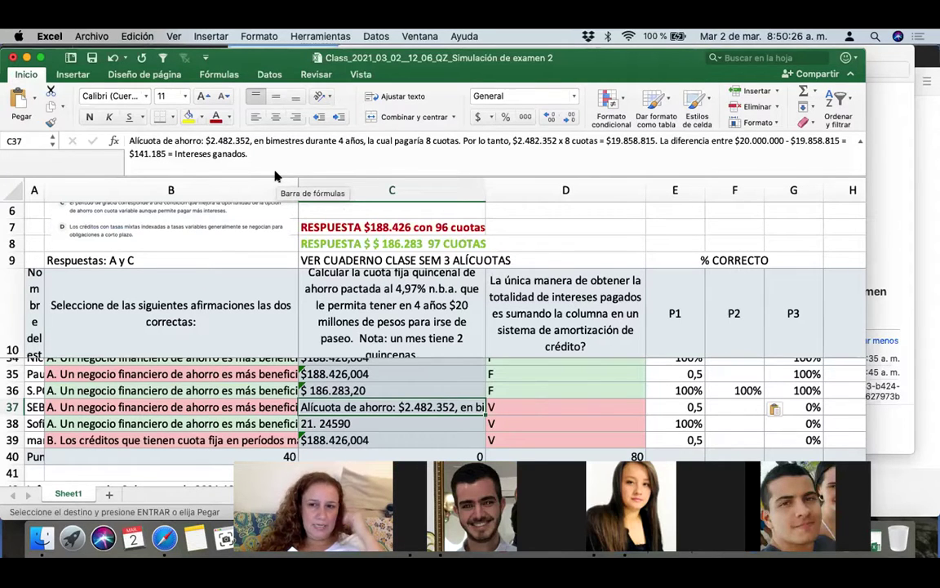
pyautogui.scroll(4, 608, 393)
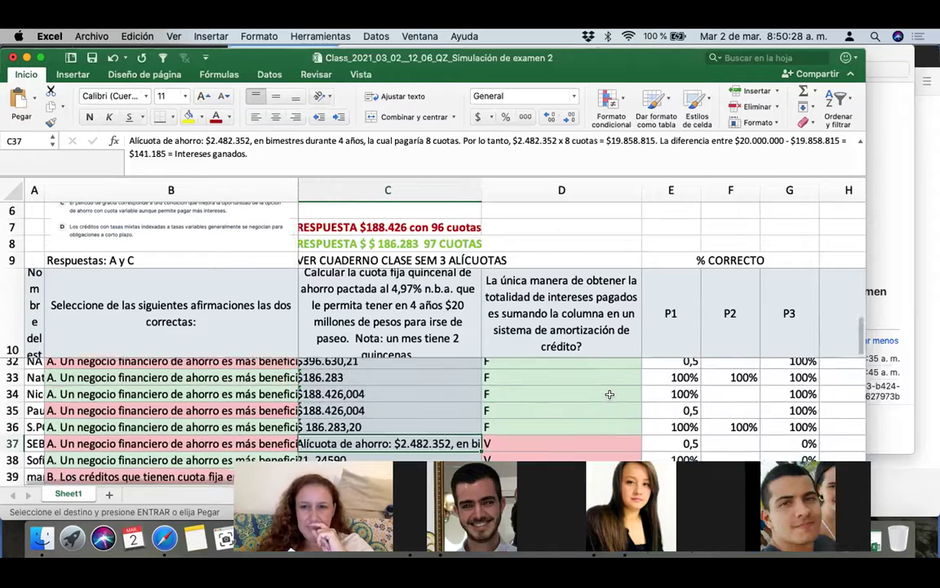
pyautogui.scroll(5, 609, 394)
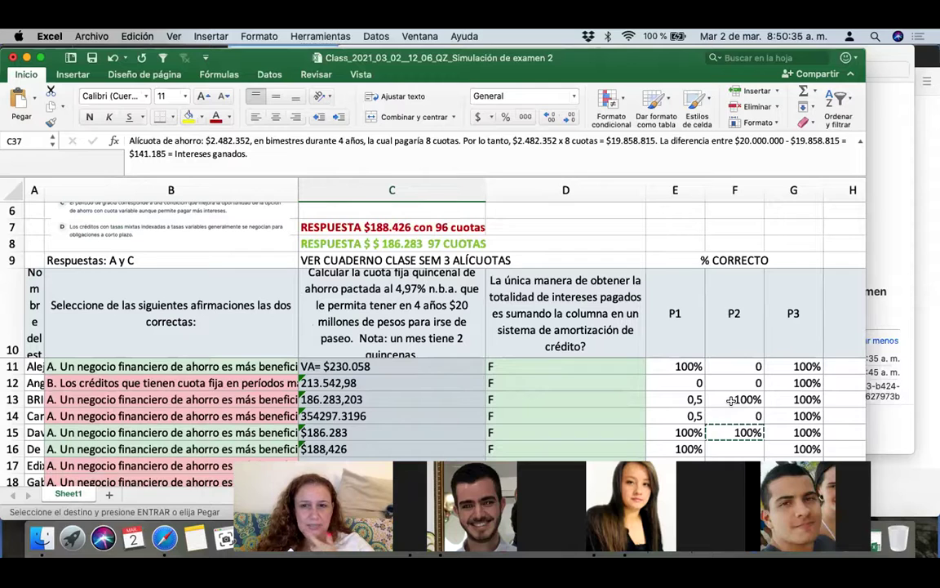
# Score F16 at 0,60 in the P2 column and copy that value.
pyautogui.scroll(-4, 503, 394)
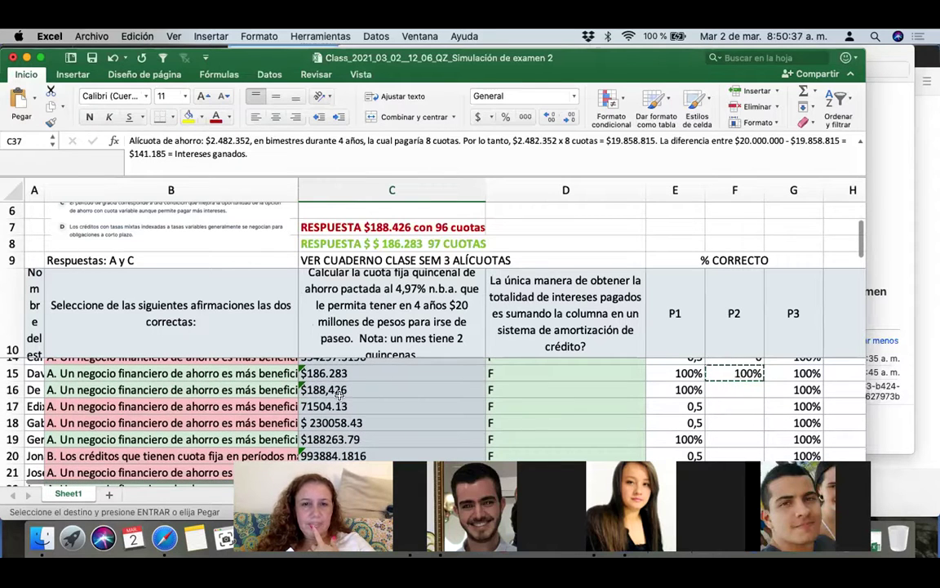
pyautogui.click(339, 395)
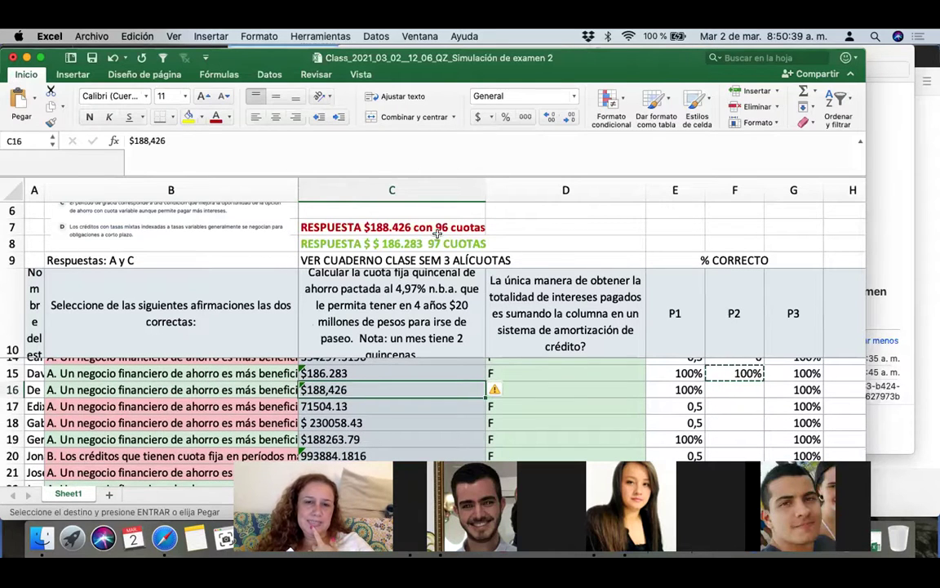
pyautogui.click(734, 389)
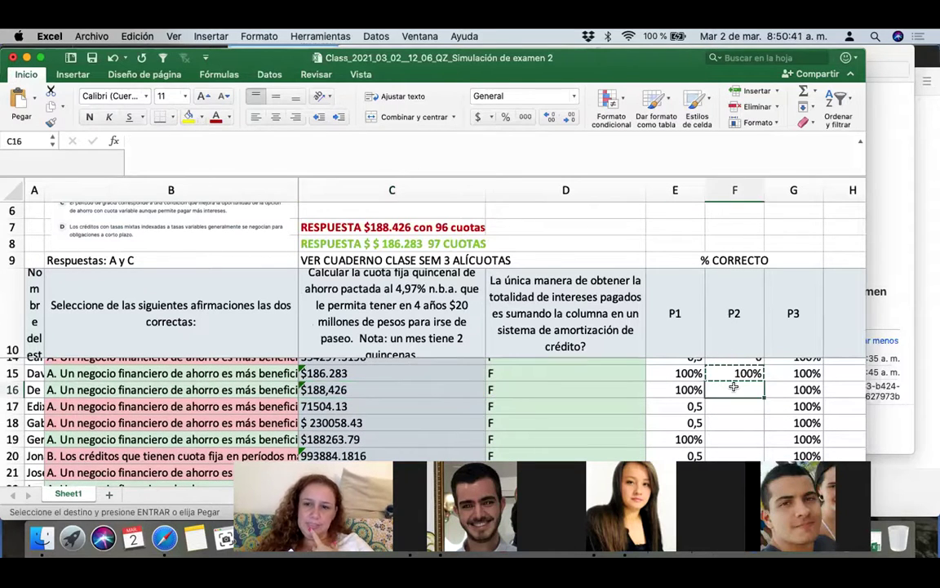
pyautogui.write('0,60')
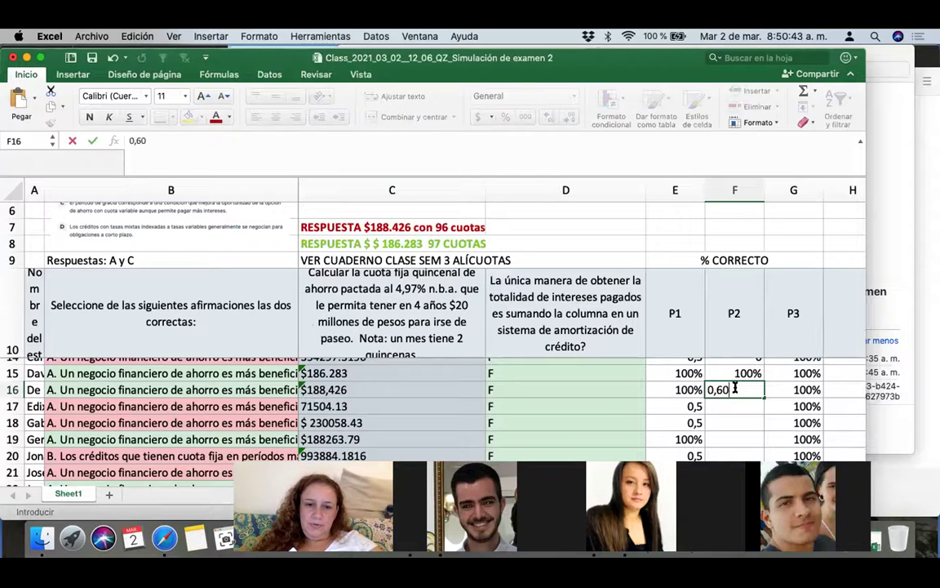
pyautogui.press('Return')
pyautogui.click(735, 389)
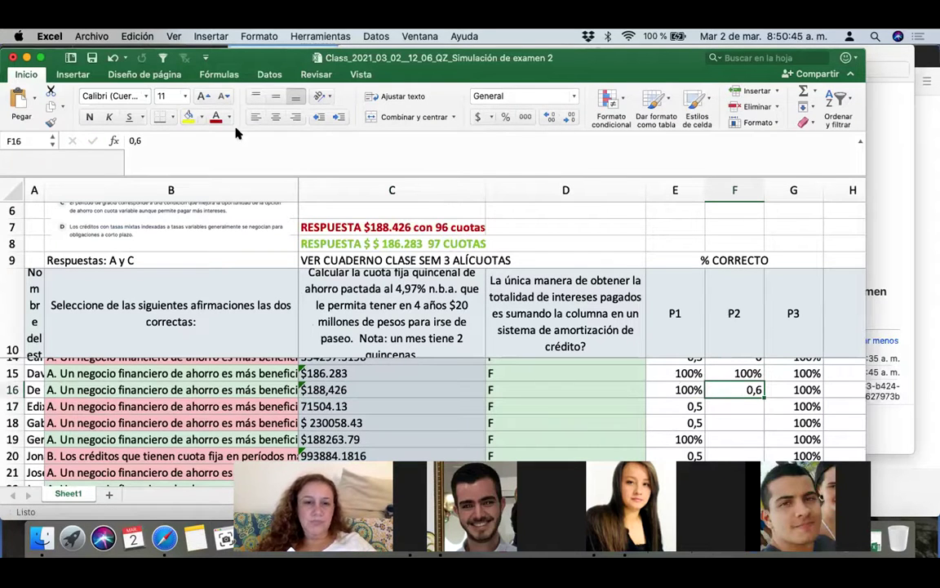
pyautogui.click(50, 107)
# Paste the 0,6 score into F19, F21 and F24.
pyautogui.press('Down')
pyautogui.press('Down')
pyautogui.press('Down')
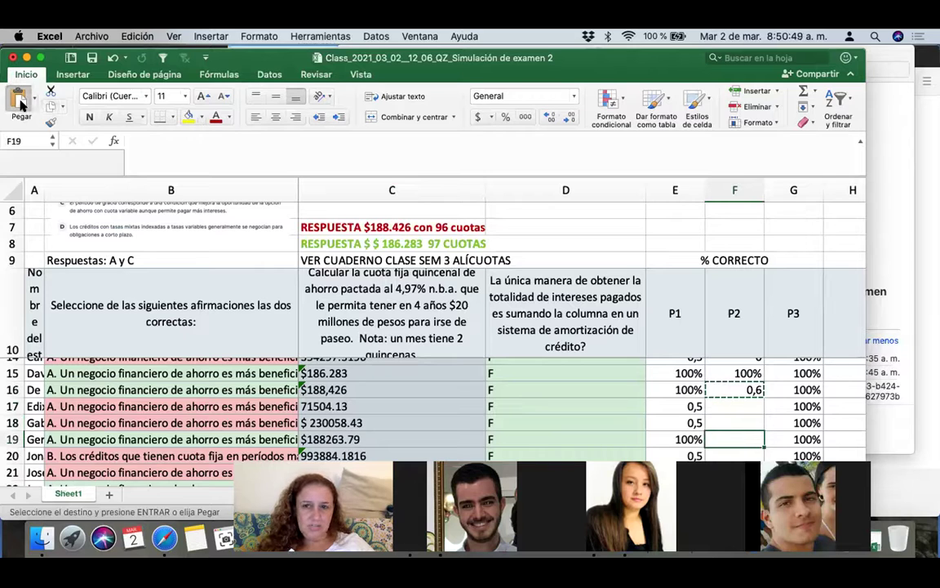
pyautogui.click(20, 101)
pyautogui.press('Down')
pyautogui.press('Up')
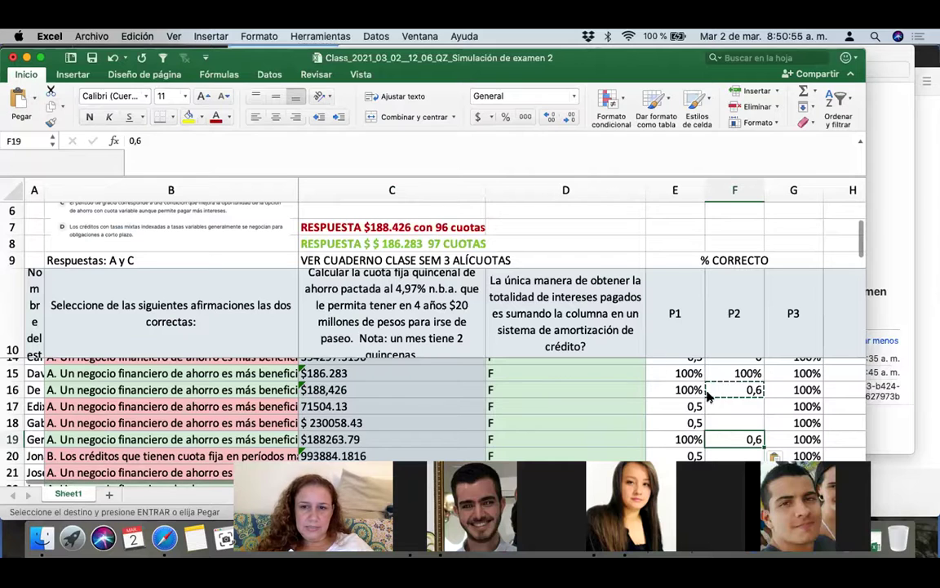
pyautogui.scroll(-3, 694, 392)
pyautogui.scroll(-1, 707, 393)
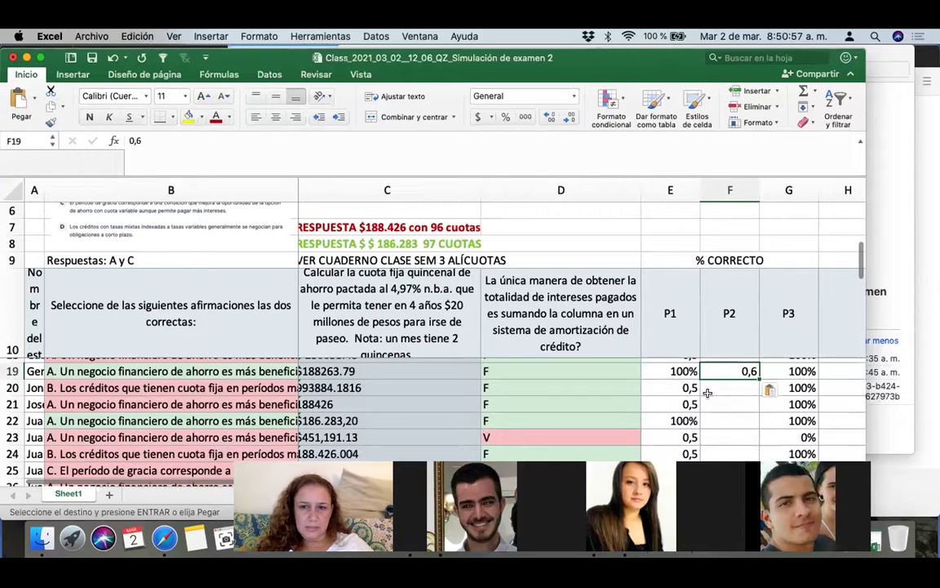
pyautogui.click(724, 405)
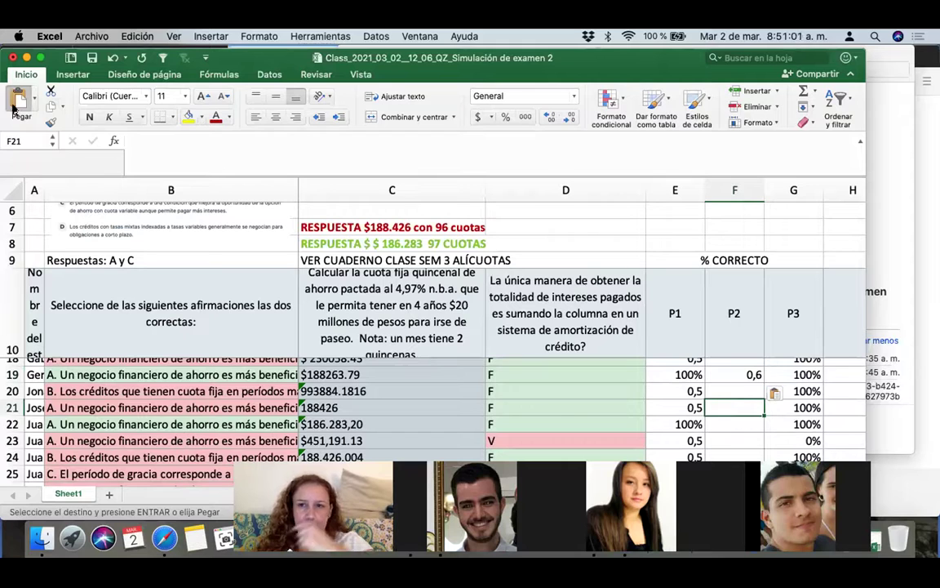
pyautogui.click(13, 105)
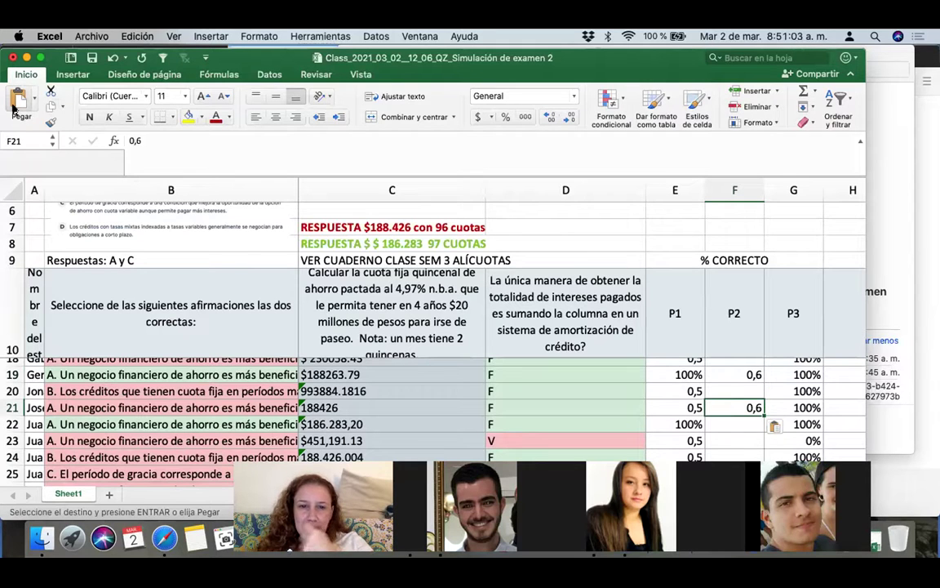
pyautogui.press('Down')
pyautogui.press('Down')
pyautogui.press('Down')
pyautogui.click(13, 105)
pyautogui.press('Down')
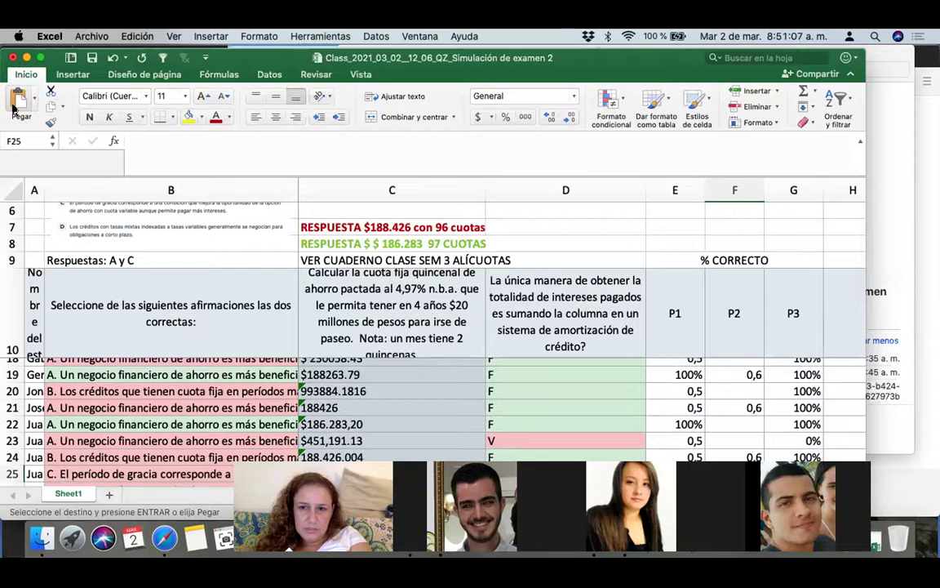
pyautogui.press('Down')
pyautogui.press('Down')
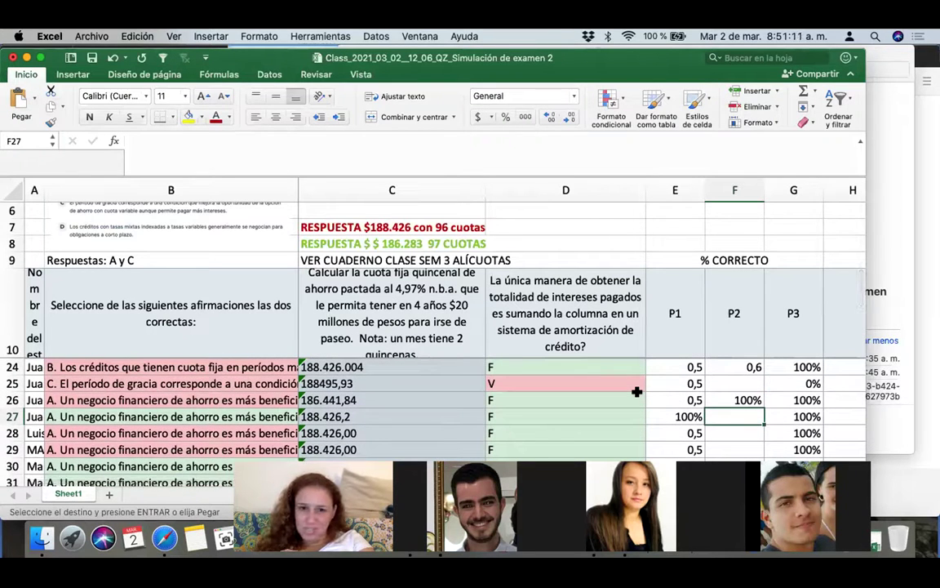
pyautogui.scroll(2, 636, 391)
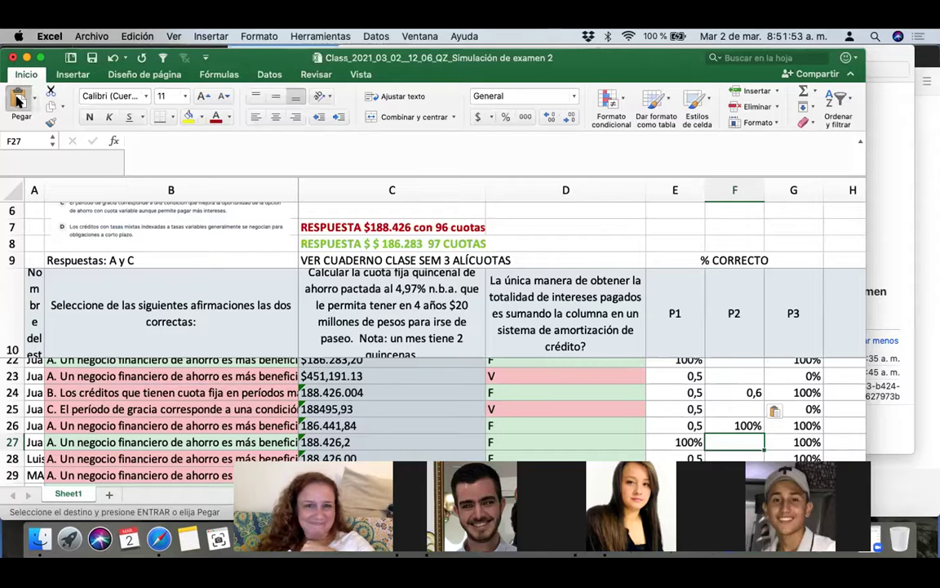
# Paste 0,6 as the P2 score into F27 through F31.
pyautogui.click(16, 100)
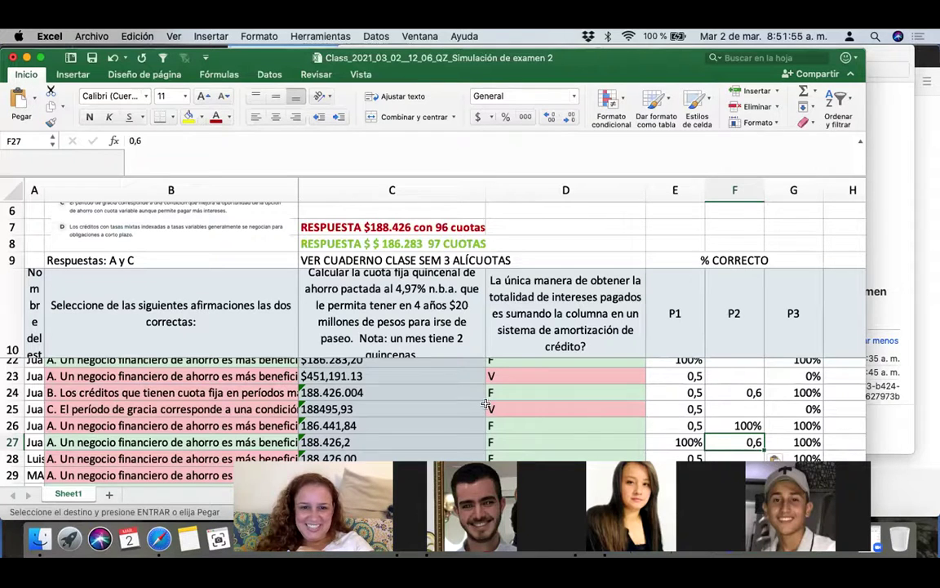
pyautogui.scroll(-3, 485, 403)
pyautogui.scroll(-1, 485, 403)
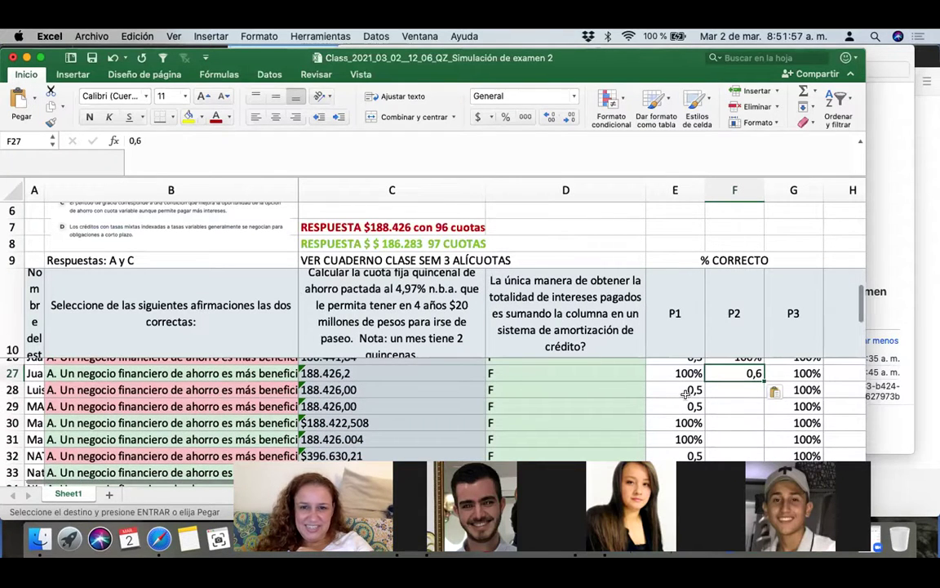
pyautogui.click(719, 393)
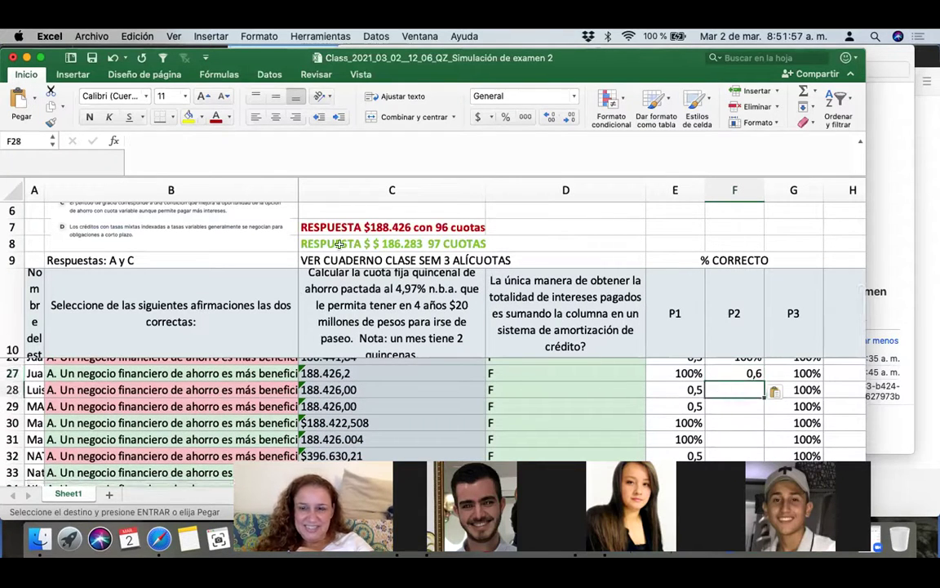
pyautogui.click(16, 100)
pyautogui.press('Return')
pyautogui.click(17, 100)
pyautogui.press('Return')
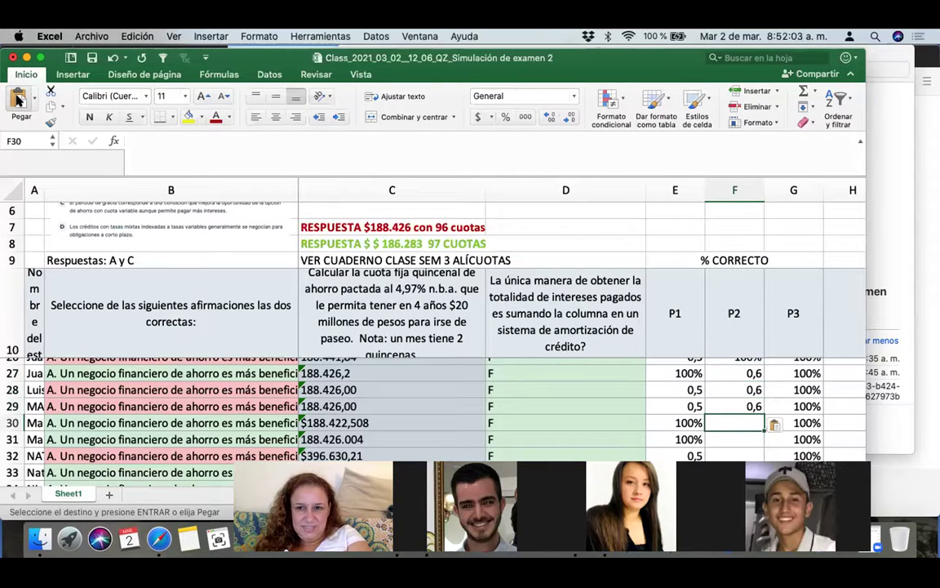
pyautogui.click(16, 99)
pyautogui.press('Return')
pyautogui.click(17, 100)
pyautogui.press('Return')
# Paste 0,6 as the P2 score into F34, F35 and F39.
pyautogui.press('Down')
pyautogui.press('Down')
pyautogui.press('Down')
pyautogui.press('Down')
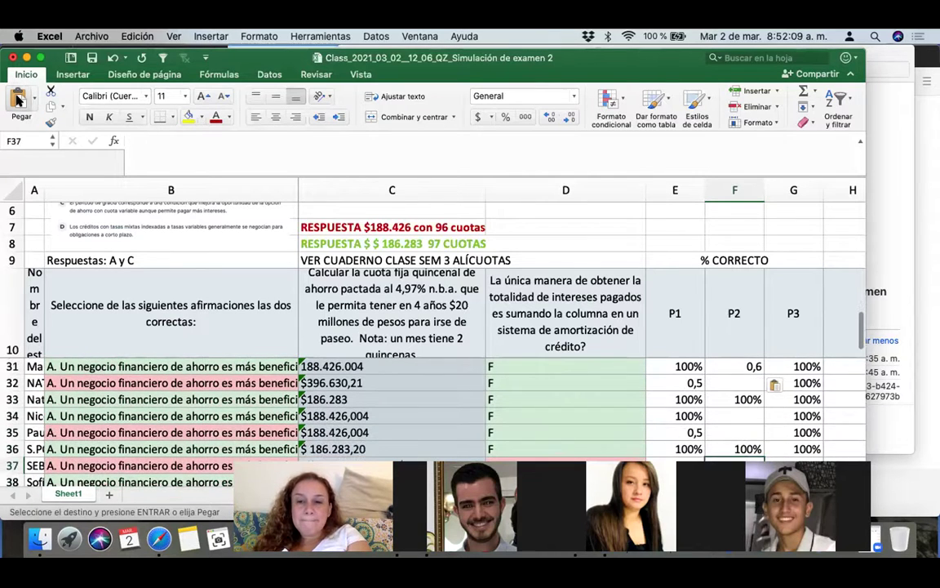
pyautogui.press('Up')
pyautogui.press('Up')
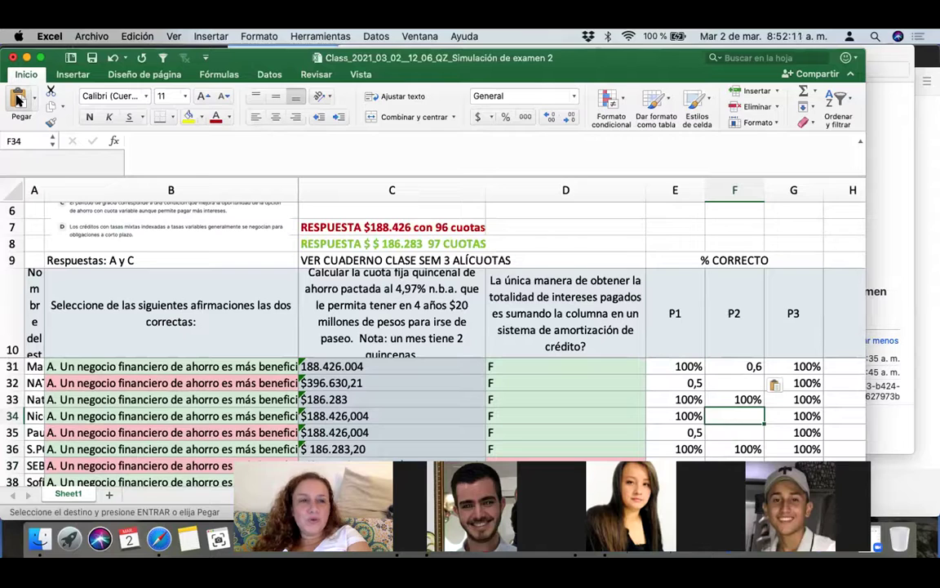
pyautogui.click(16, 100)
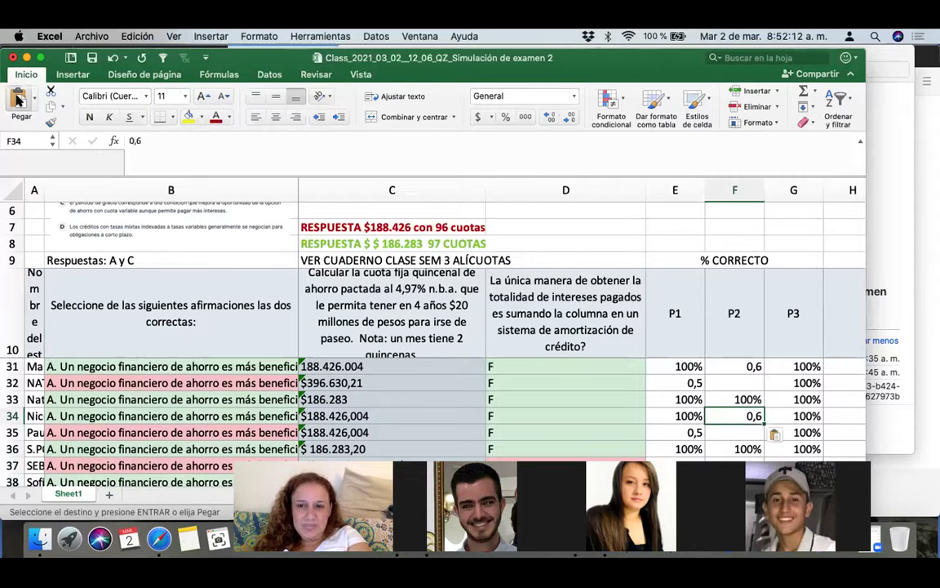
pyautogui.press('Down')
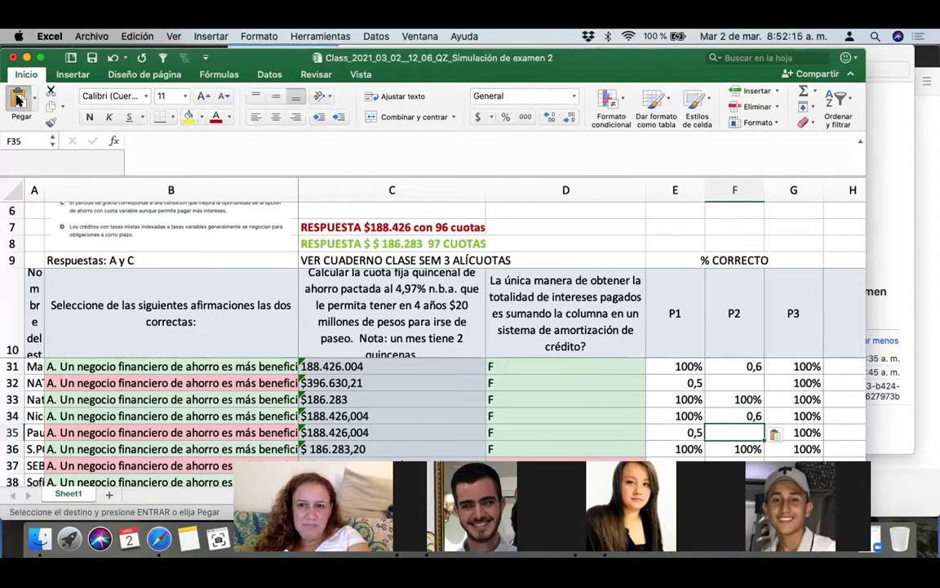
pyautogui.click(17, 99)
pyautogui.press('Down')
pyautogui.press('Down')
pyautogui.press('Down')
pyautogui.press('Down')
pyautogui.press('Down')
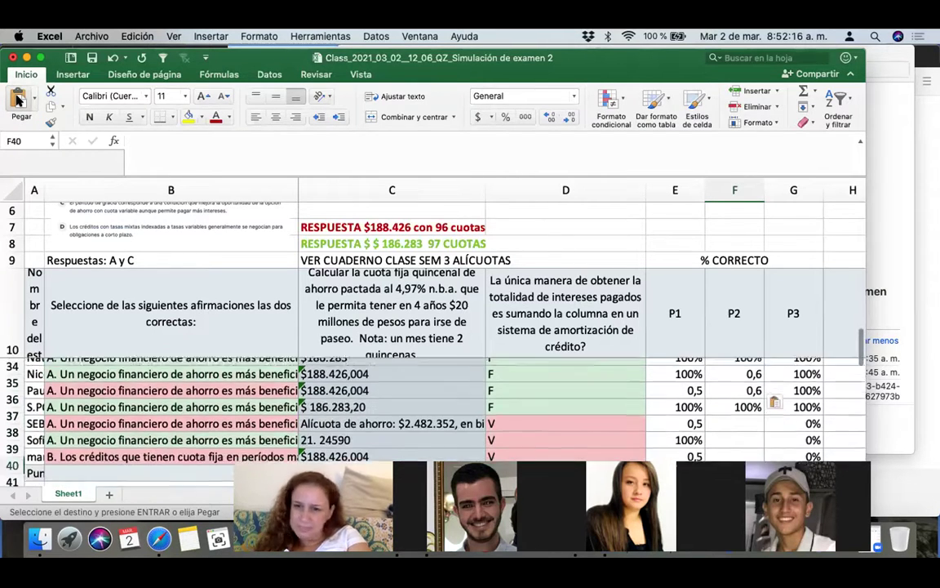
pyautogui.press('Up')
pyautogui.press('Up')
pyautogui.press('Up')
pyautogui.press('Down')
pyautogui.press('Down')
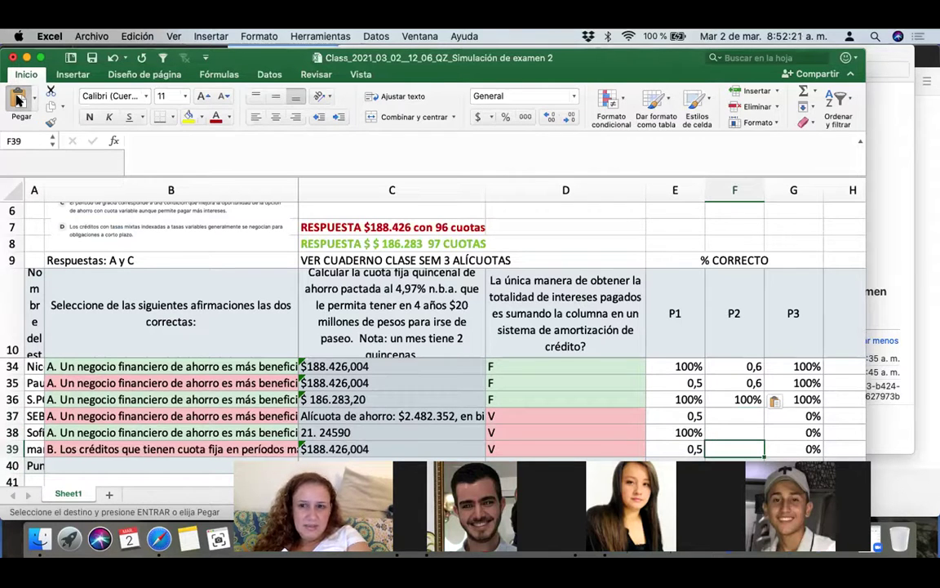
pyautogui.click(18, 100)
pyautogui.press('Down')
pyautogui.scroll(-3, 18, 99)
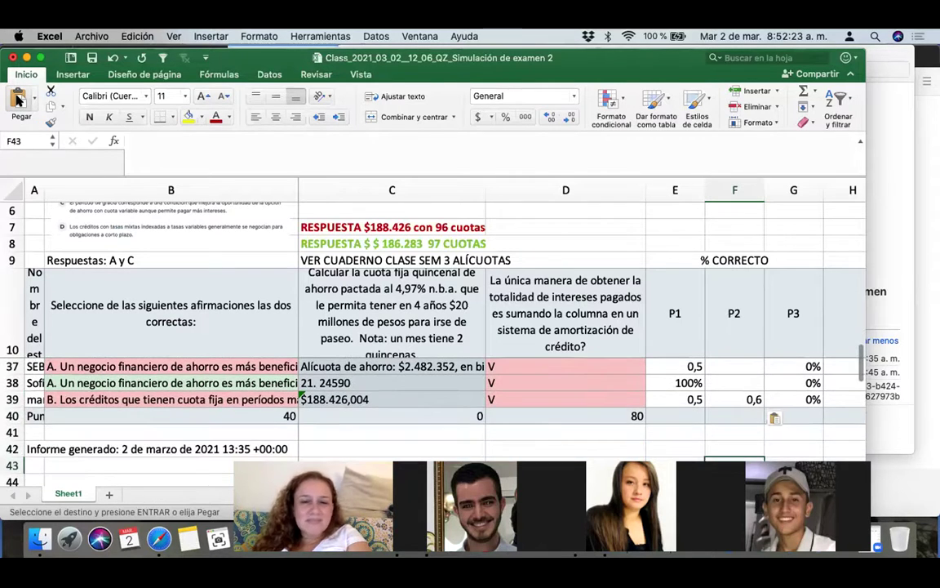
# Check the P2 column for blanks and enter 0 in F17 and F18.
pyautogui.press('Up')
pyautogui.press('Up')
pyautogui.press('Up')
pyautogui.press('Up')
pyautogui.press('Up')
pyautogui.press('Up')
pyautogui.press('Up')
pyautogui.press('Up')
pyautogui.press('Up')
pyautogui.press('Up')
pyautogui.press('Up')
pyautogui.press('Up')
pyautogui.press('Up')
pyautogui.press('Up')
pyautogui.press('Up')
pyautogui.press('Up')
pyautogui.press('Up')
pyautogui.press('Up')
pyautogui.press('Up')
pyautogui.press('Up')
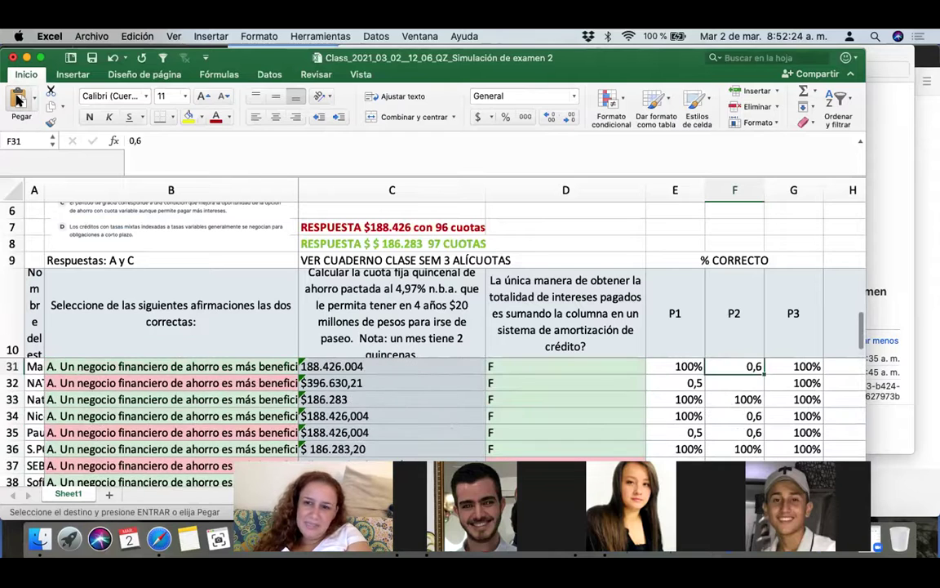
pyautogui.press('Up')
pyautogui.press('Up')
pyautogui.press('Up')
pyautogui.press('Up')
pyautogui.press('Up')
pyautogui.press('Up')
pyautogui.press('Up')
pyautogui.press('Up')
pyautogui.press('Up')
pyautogui.press('Up')
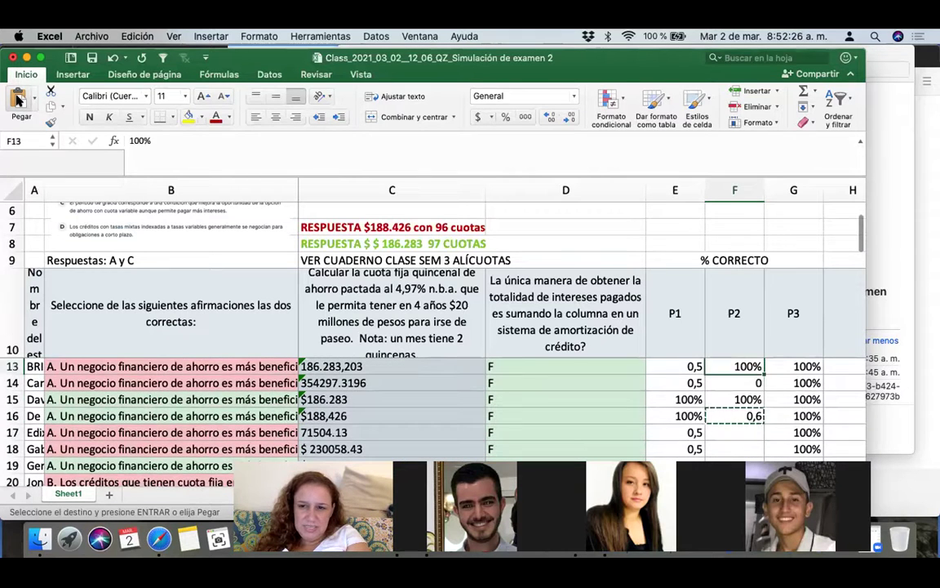
pyautogui.press('Down')
pyautogui.press('Down')
pyautogui.press('Down')
pyautogui.press('Down')
pyautogui.press('Down')
pyautogui.press('Down')
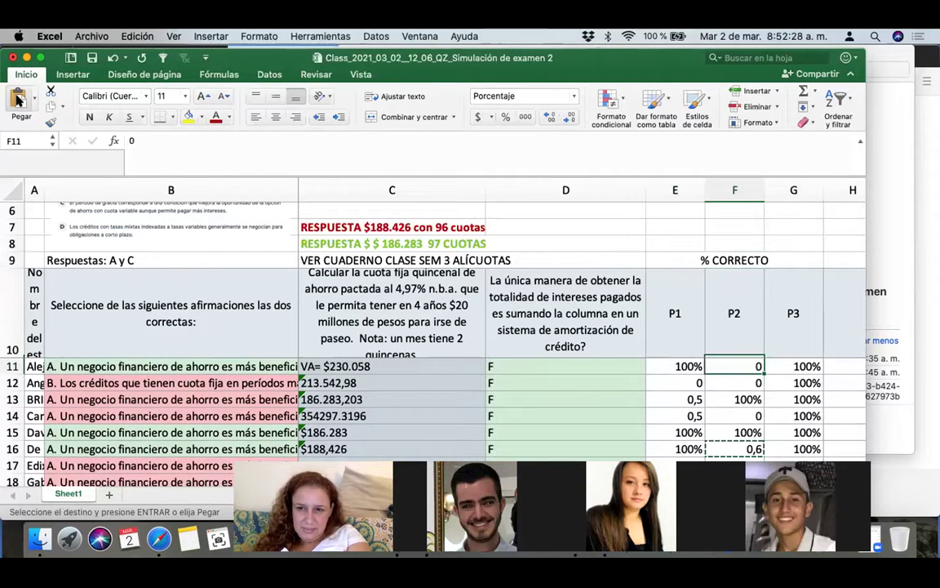
pyautogui.press('Down')
pyautogui.press('Down')
pyautogui.press('Down')
pyautogui.press('Down')
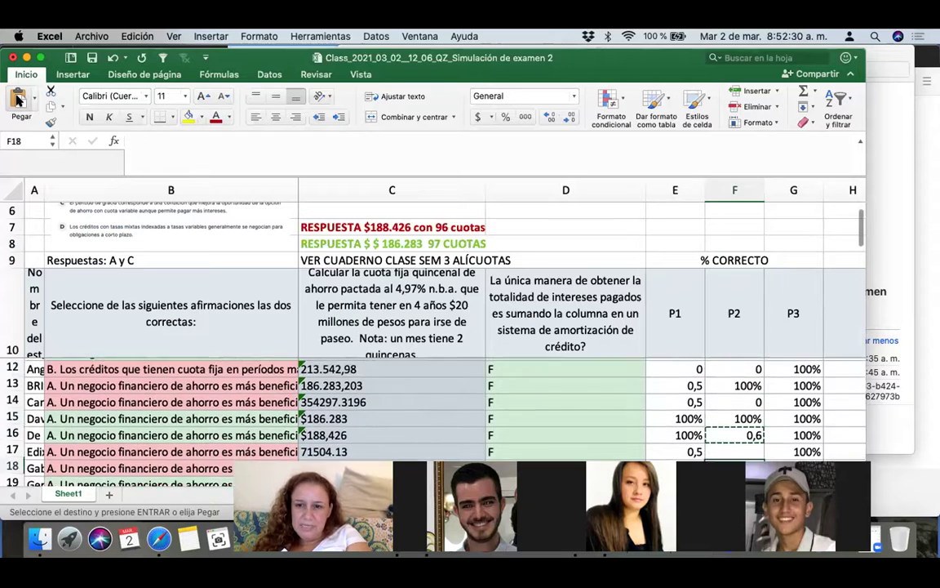
pyautogui.press('Up')
pyautogui.press('Up')
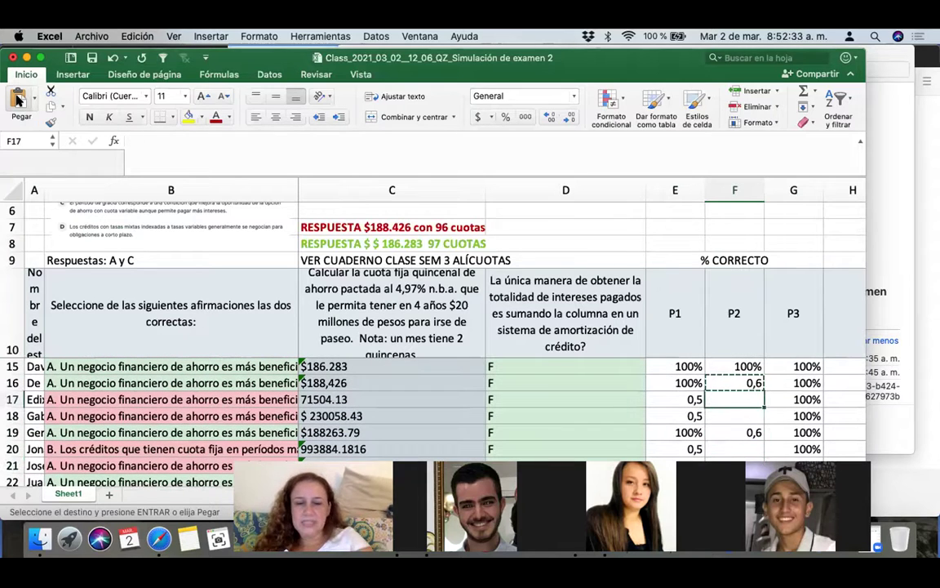
pyautogui.write('0')
pyautogui.press('Return')
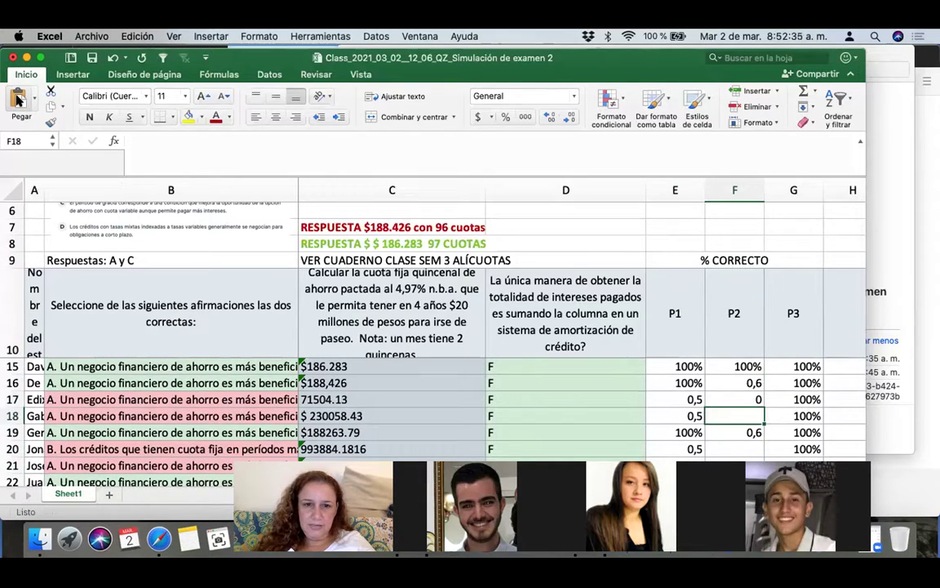
pyautogui.write('0')
pyautogui.press('Return')
# Enter P2 scores of 0 in F20, 100% in F22, 0 in F23 and 0,6 in F25.
pyautogui.press('Down')
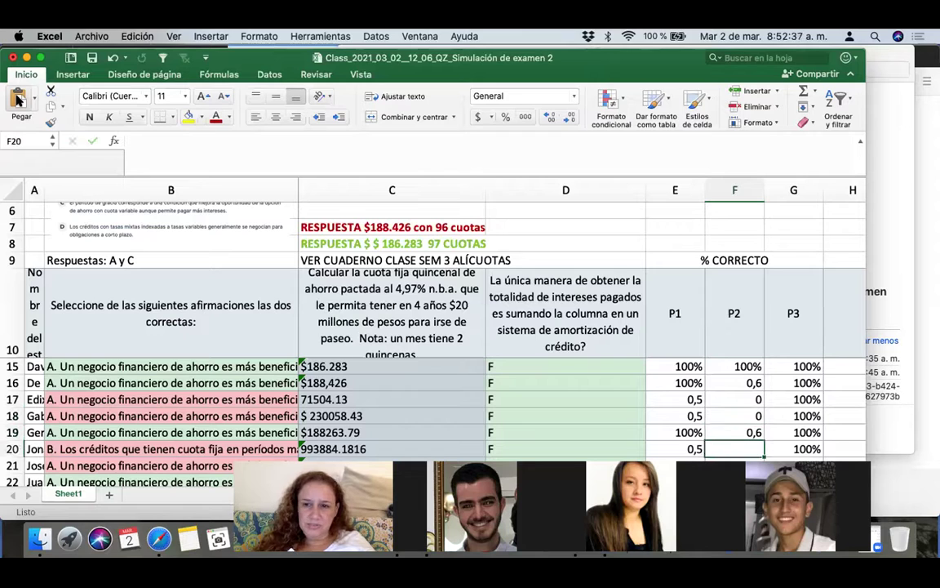
pyautogui.write('0')
pyautogui.press('Return')
pyautogui.press('Down')
pyautogui.press('Down')
pyautogui.press('Down')
pyautogui.press('Down')
pyautogui.press('Down')
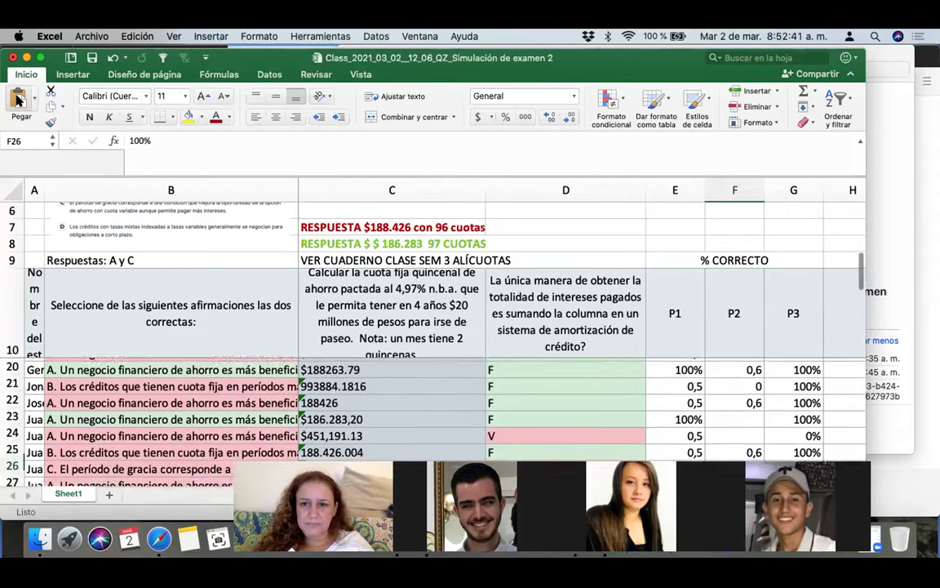
pyautogui.press('Up')
pyautogui.press('Up')
pyautogui.press('Up')
pyautogui.press('Up')
pyautogui.write('100')
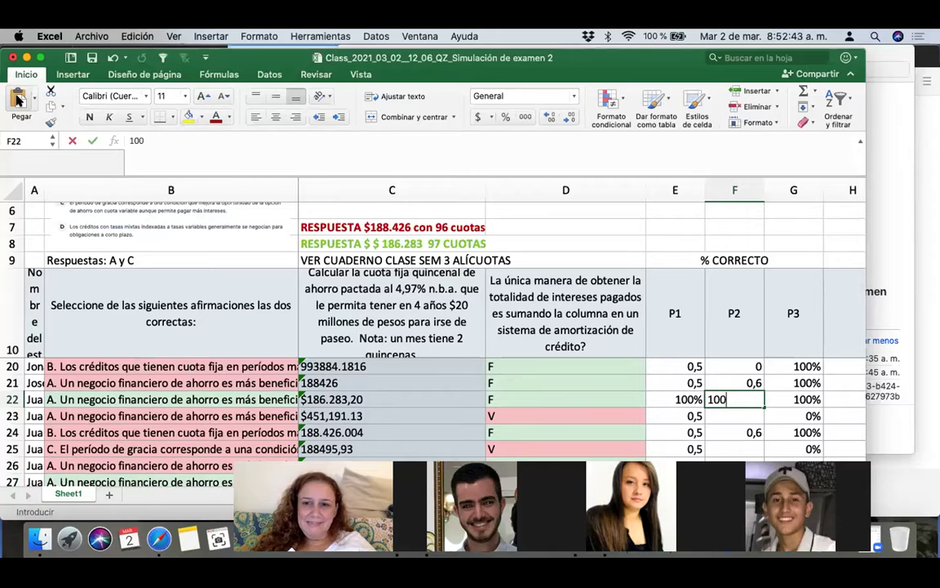
pyautogui.write('%')
pyautogui.press('Return')
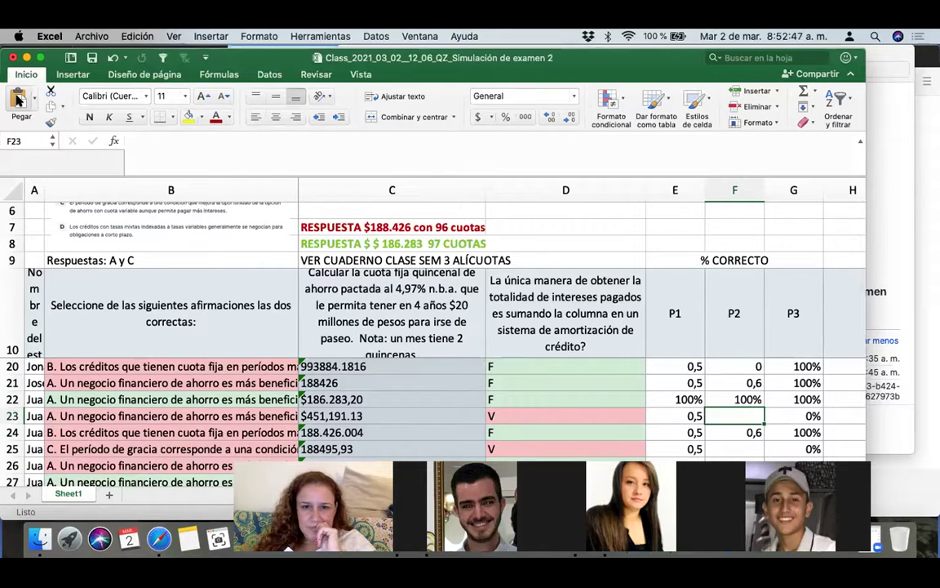
pyautogui.write('0')
pyautogui.press('Return')
pyautogui.press('Return')
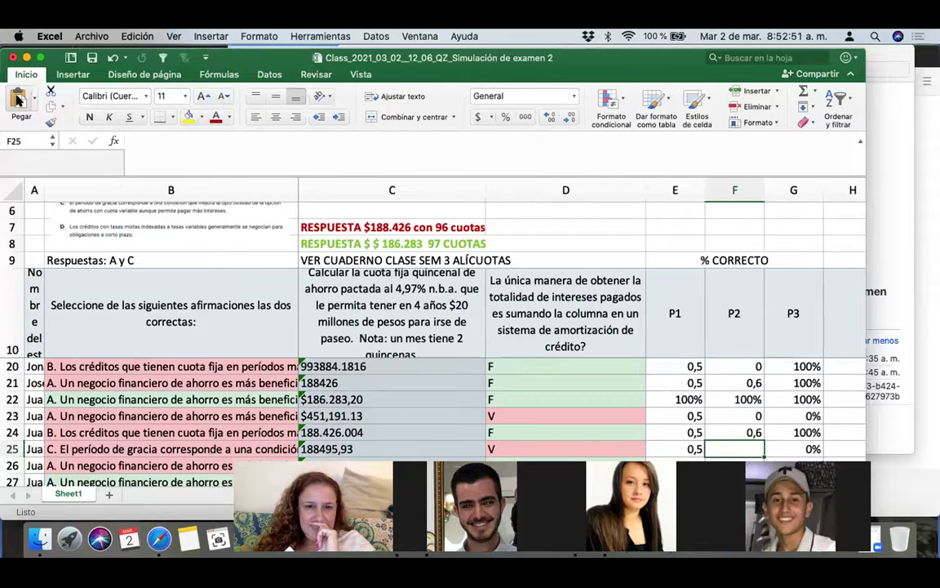
pyautogui.write('0,6')
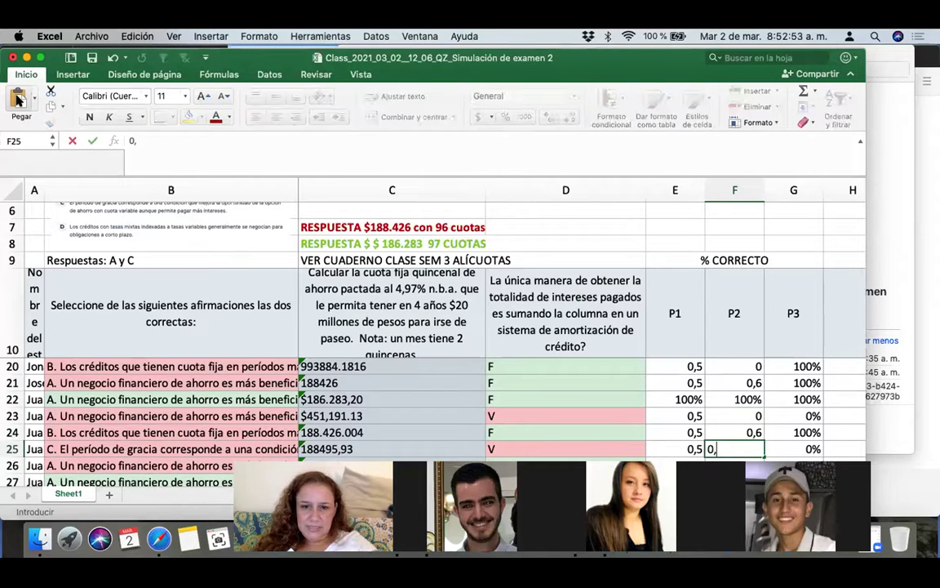
pyautogui.press('Return')
# Enter 0 as the P2 score in F32, F37 and F38.
pyautogui.press('Return')
pyautogui.press('Return')
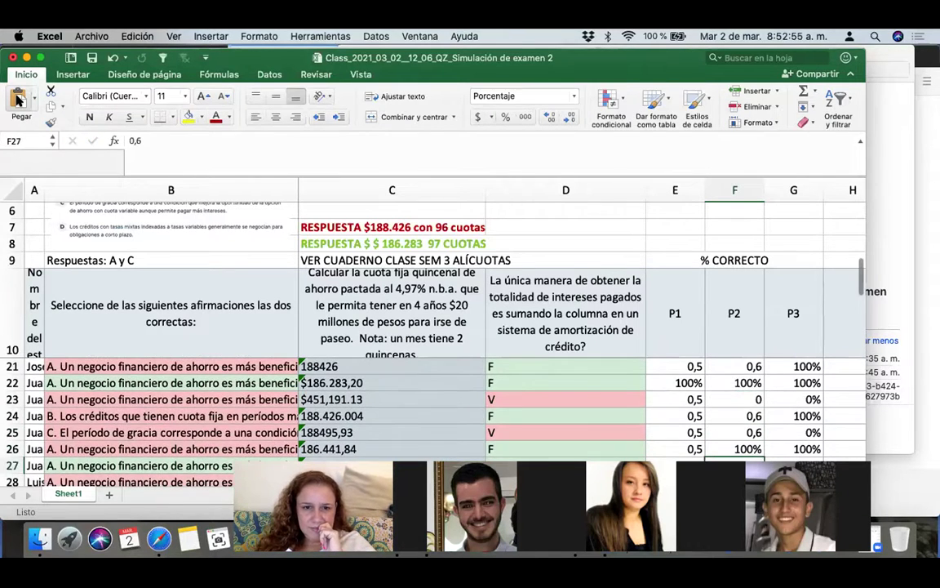
pyautogui.press('Return')
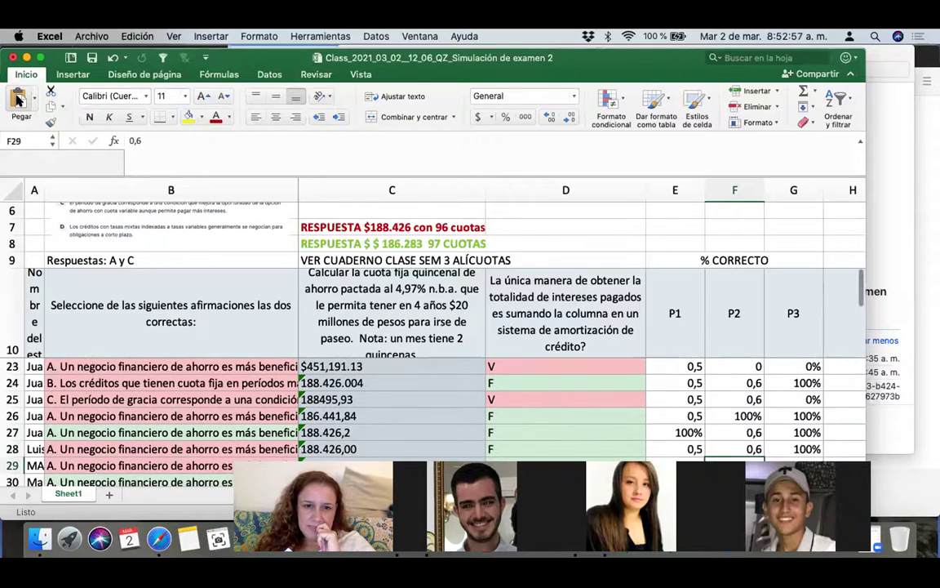
pyautogui.press('Return')
pyautogui.press('Return')
pyautogui.press('Return')
pyautogui.press('Return')
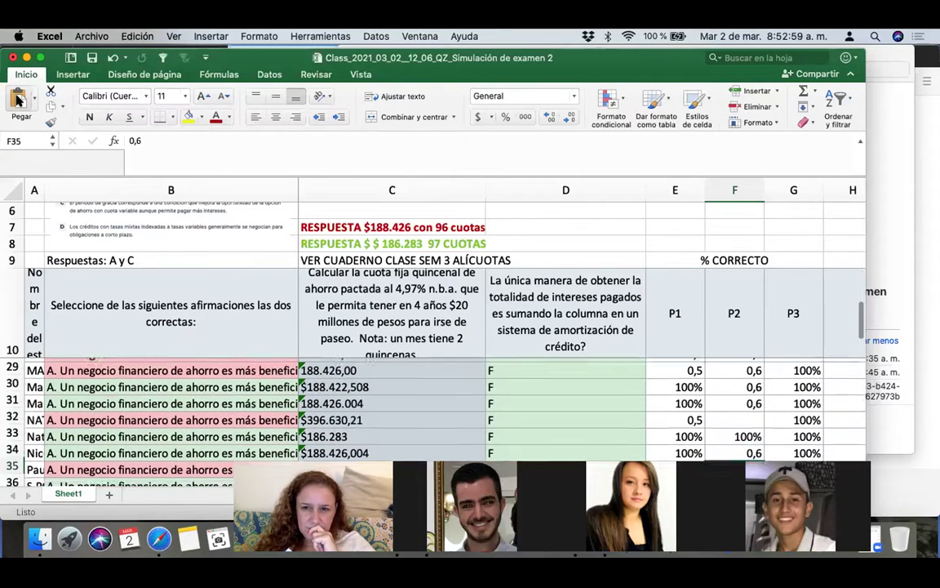
pyautogui.press('Up')
pyautogui.write('0')
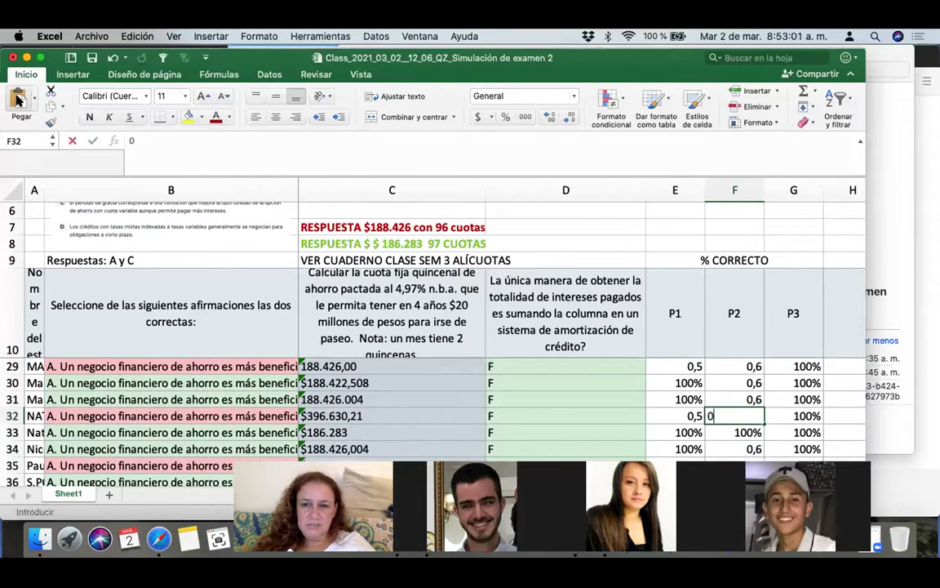
pyautogui.press('Return')
pyautogui.press('Return')
pyautogui.press('Return')
pyautogui.press('Return')
pyautogui.press('Return')
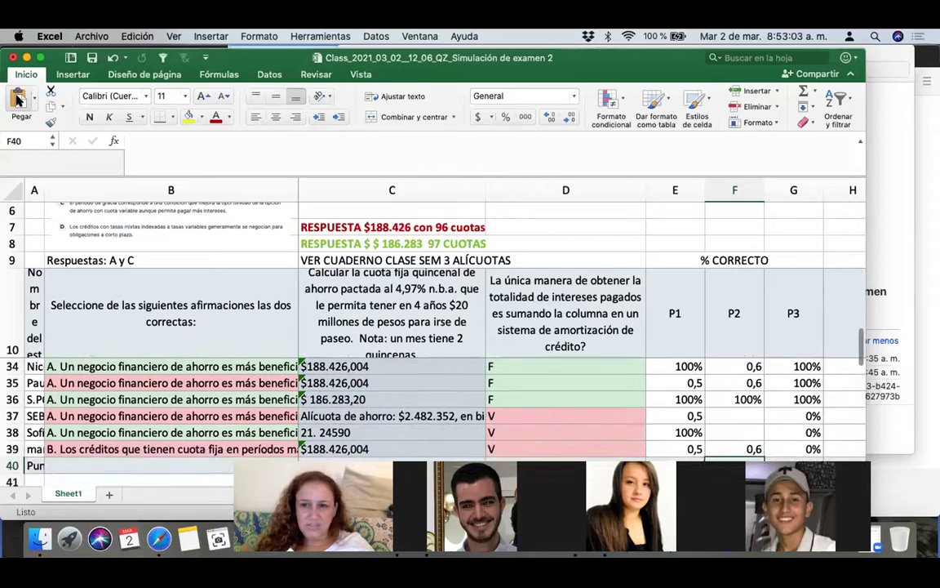
pyautogui.press('Up')
pyautogui.write('0')
pyautogui.press('Return')
pyautogui.press('Up')
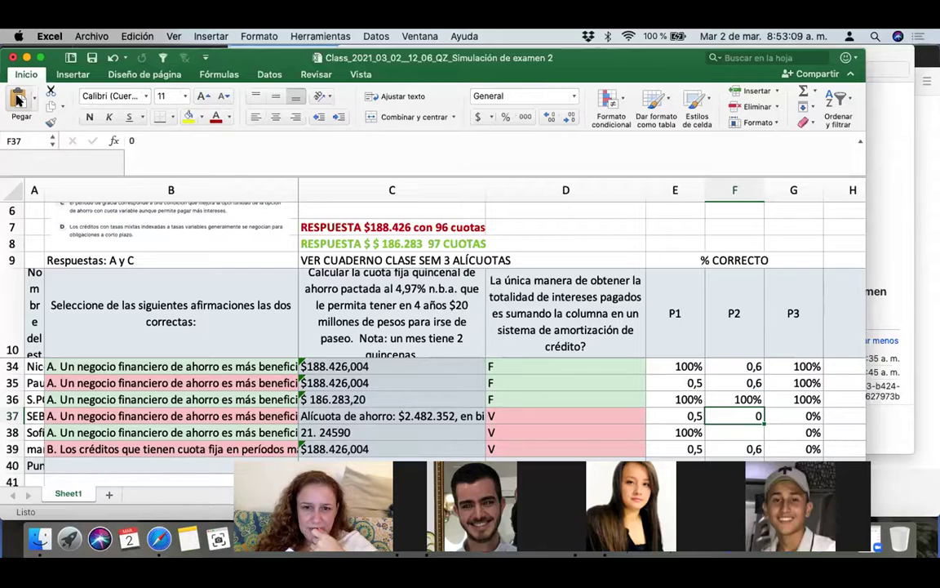
pyautogui.press('Return')
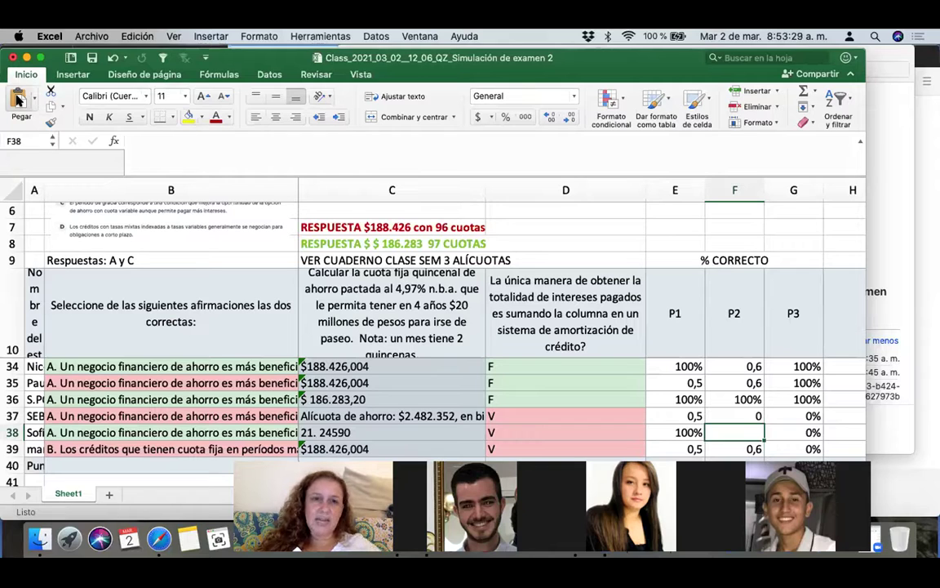
pyautogui.write('0')
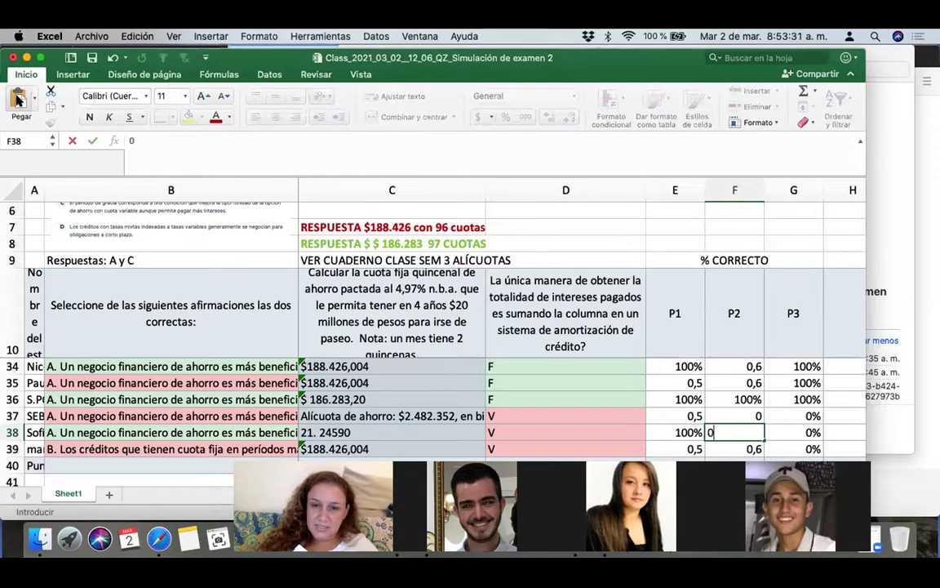
pyautogui.press('Return')
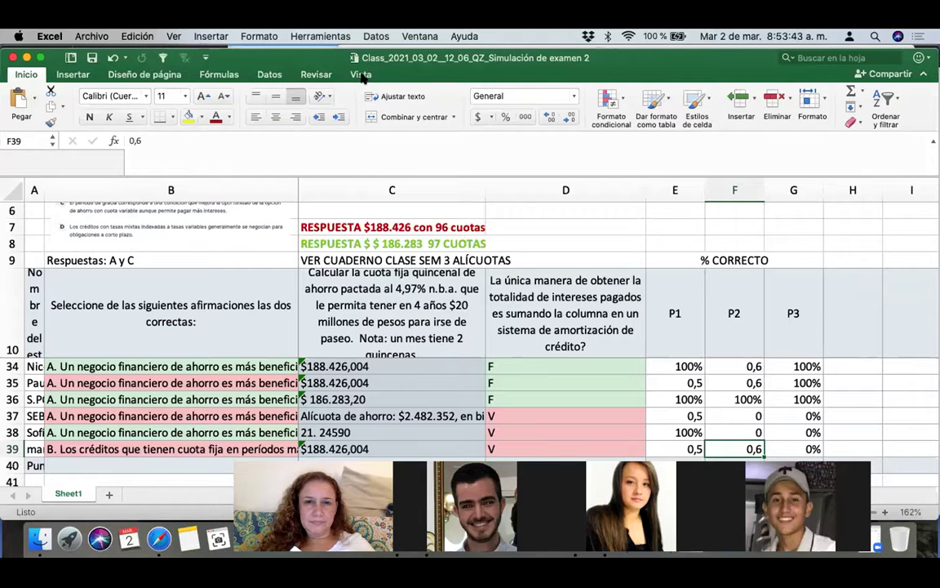
# Unfreeze the panes and label E7 'Valor cada pregunta'.
pyautogui.click(362, 75)
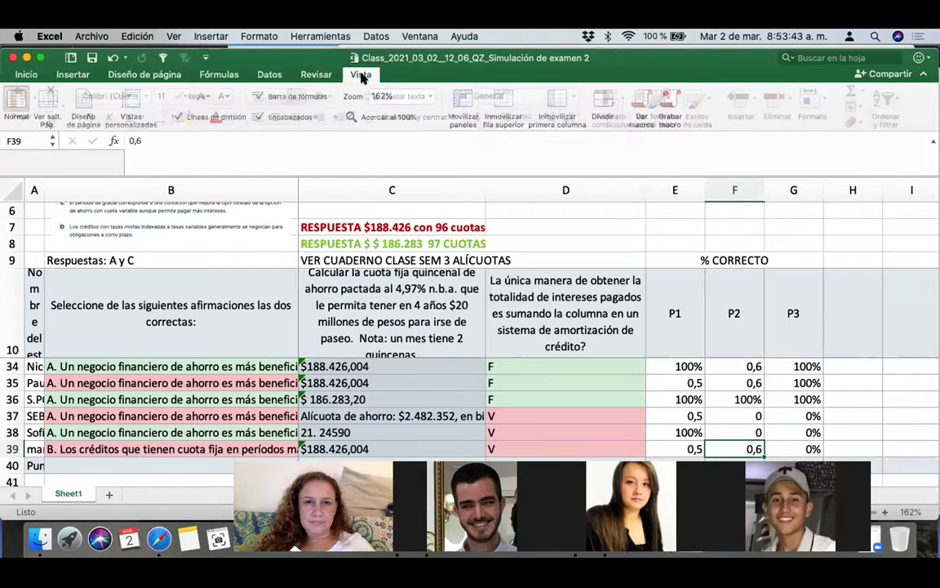
pyautogui.click(469, 125)
pyautogui.hscroll(3, 604, 306)
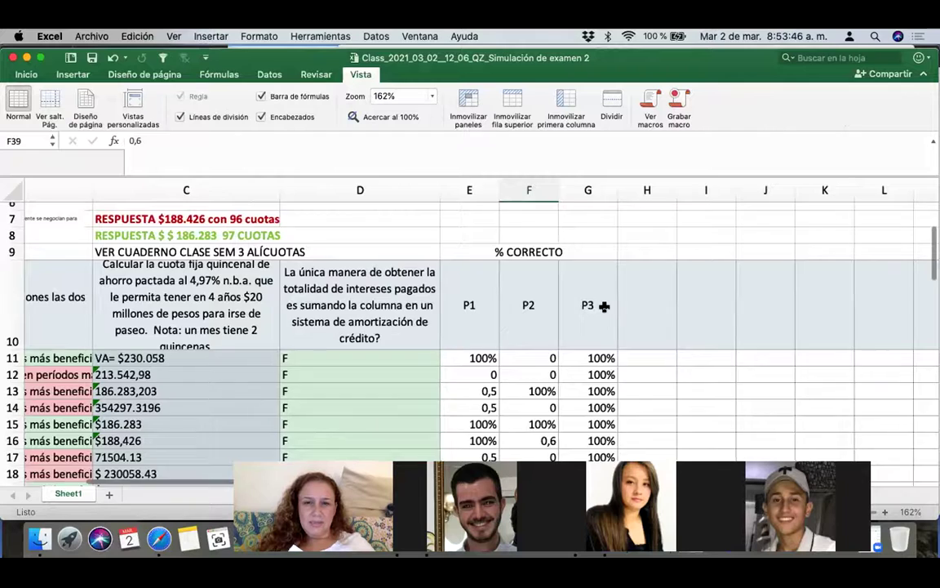
pyautogui.scroll(2, 604, 306)
pyautogui.hscroll(-2, 604, 306)
pyautogui.click(380, 257)
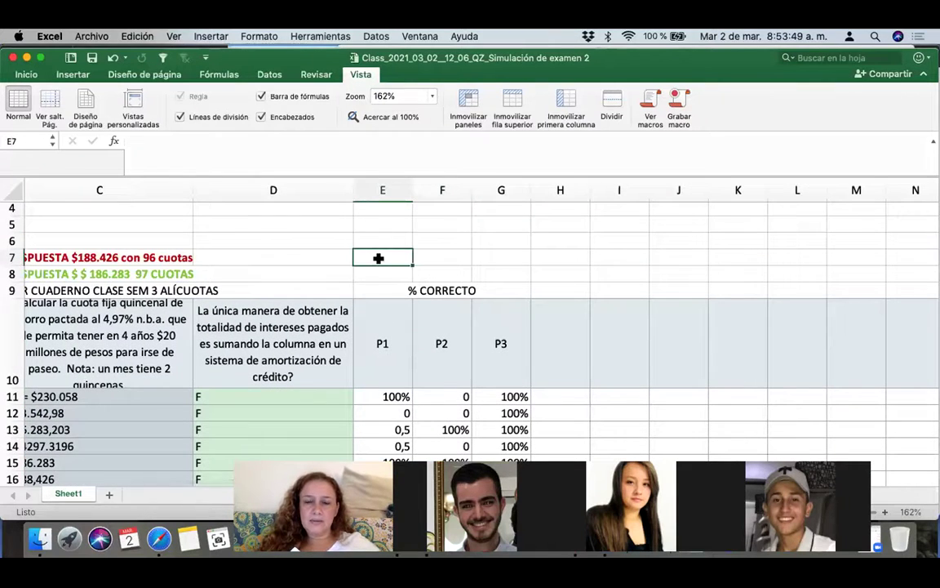
pyautogui.write('Valor cada p')
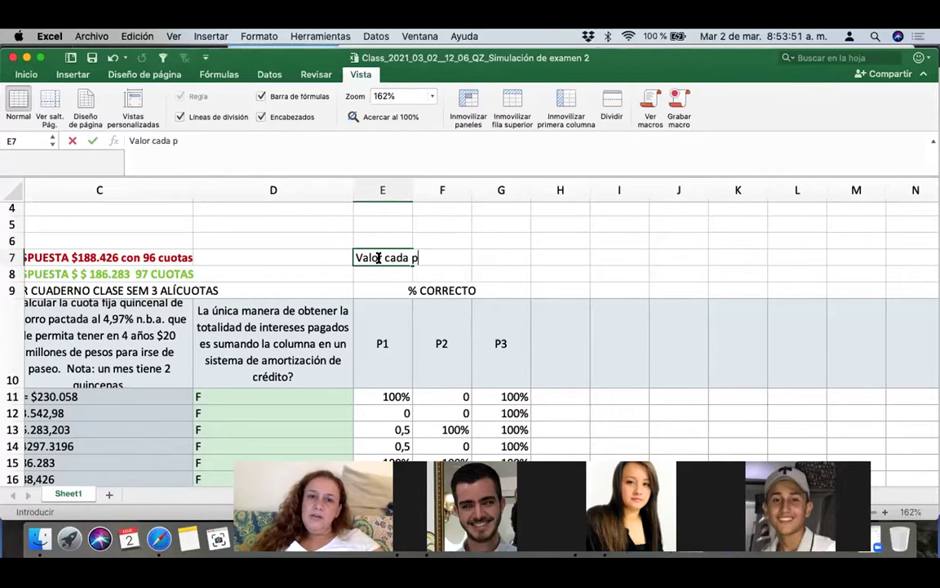
pyautogui.write('regunta')
pyautogui.press('Return')
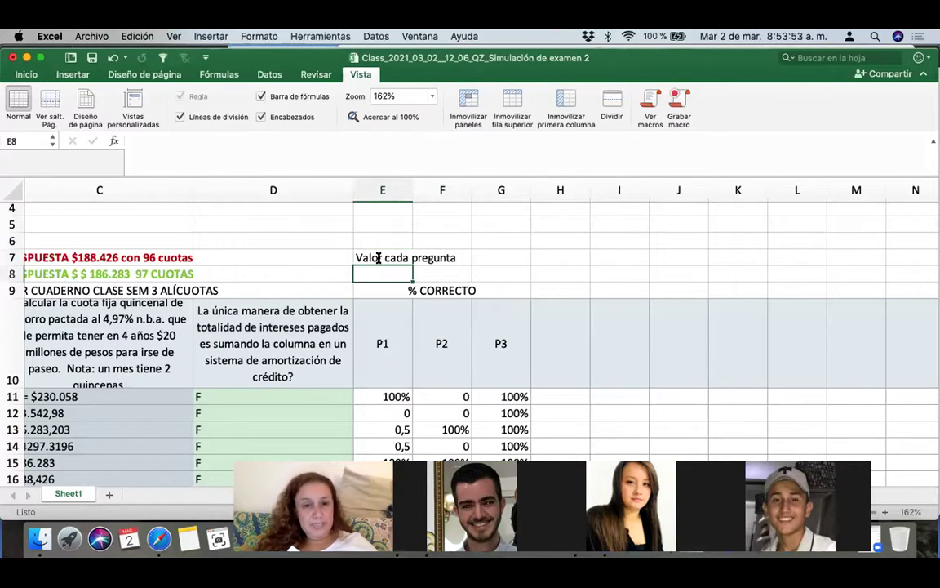
# Enter =5/3 in E8, then make F8 =E8 and G8 =F8.
pyautogui.write('=')
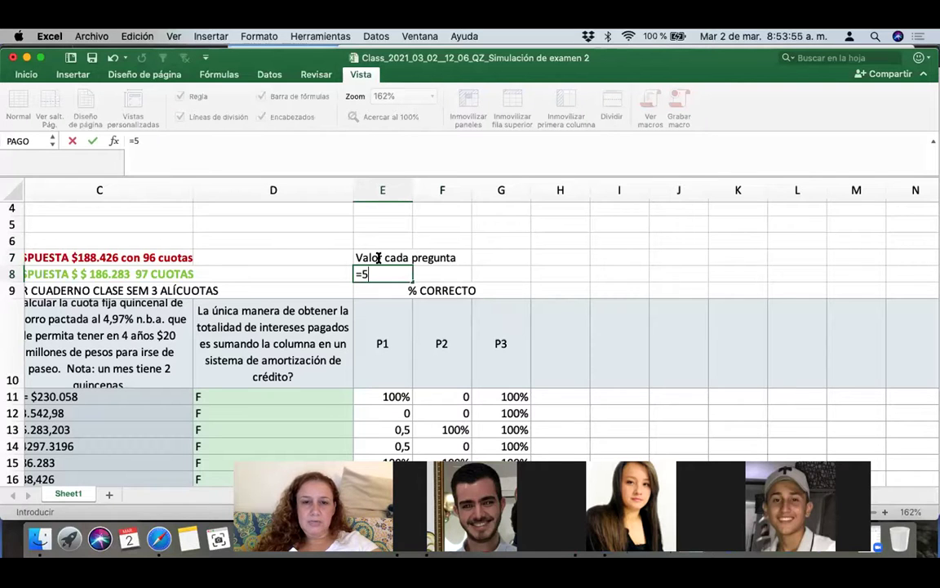
pyautogui.write('5/3')
pyautogui.click(378, 258)
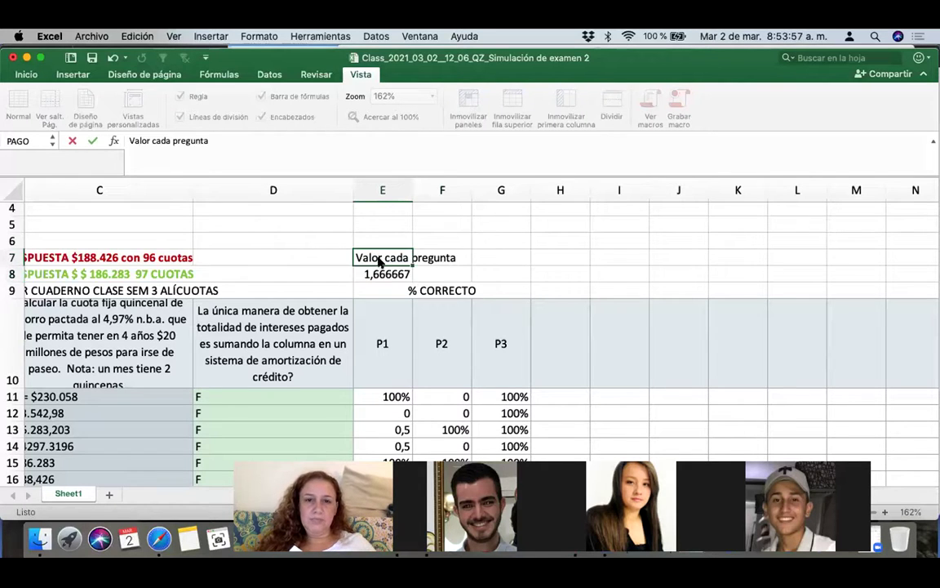
pyautogui.click(383, 275)
pyautogui.click(455, 275)
pyautogui.write('=')
pyautogui.press('Left')
pyautogui.press('Return')
pyautogui.press('Up')
pyautogui.press('Right')
pyautogui.write('=')
pyautogui.press('Left')
pyautogui.press('Return')
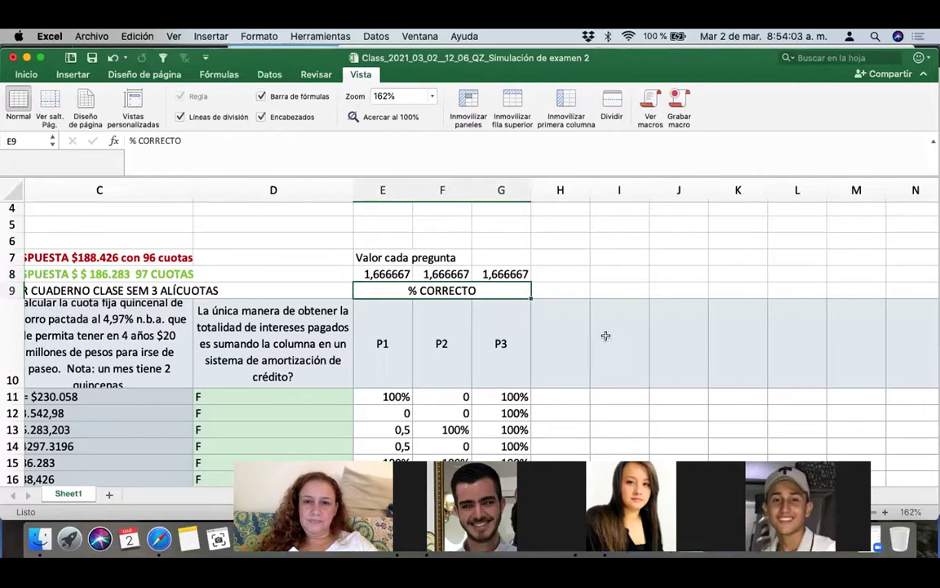
pyautogui.click(562, 338)
# Type the header '100% Calificación' in H10.
pyautogui.write('100%')
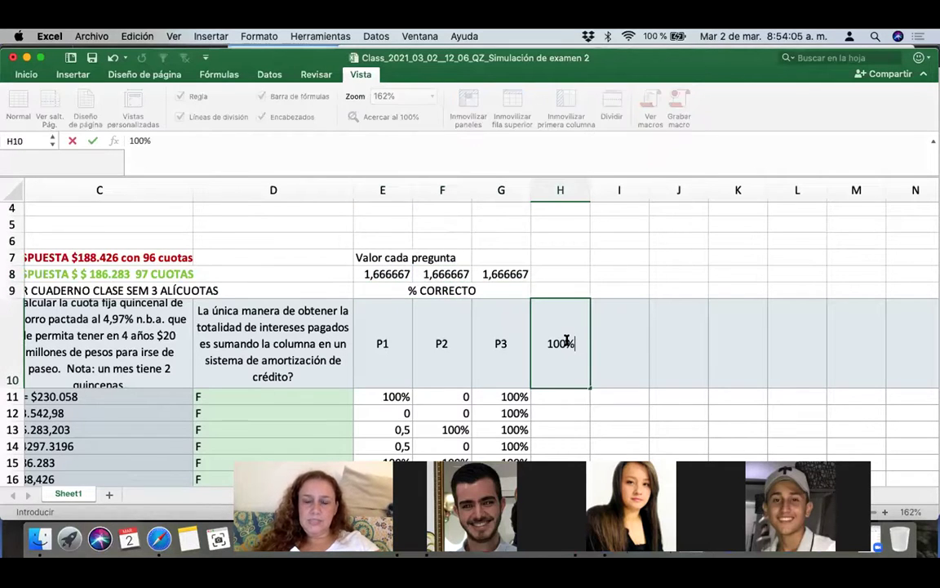
pyautogui.write(' cal')
pyautogui.press('BackSpace')
pyautogui.press('BackSpace')
pyautogui.press('BackSpace')
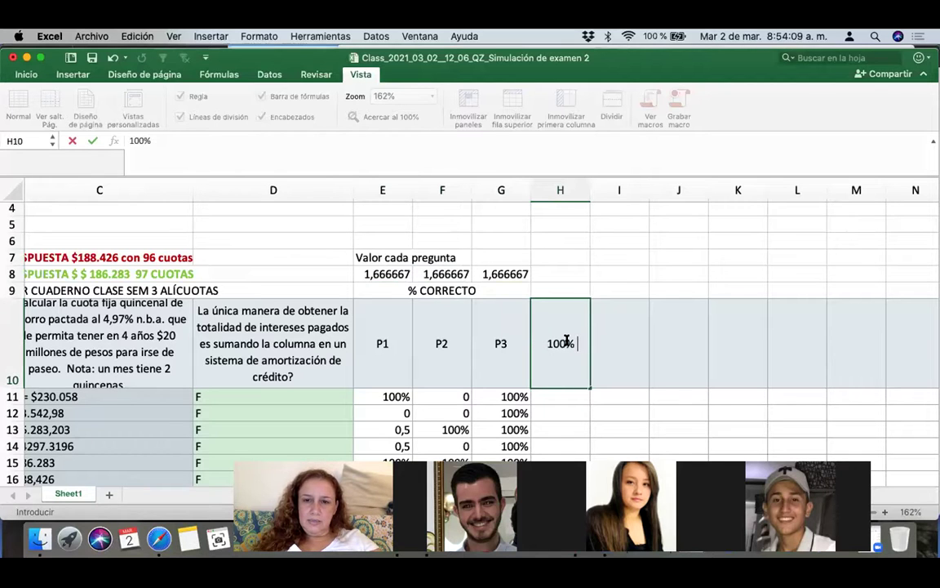
pyautogui.write('Calificación')
pyautogui.press('Return')
# Enter =SUMAPRODUCTO($E$8:$G$8;E11:G11) in H11 as the weighted grade.
pyautogui.write('=')
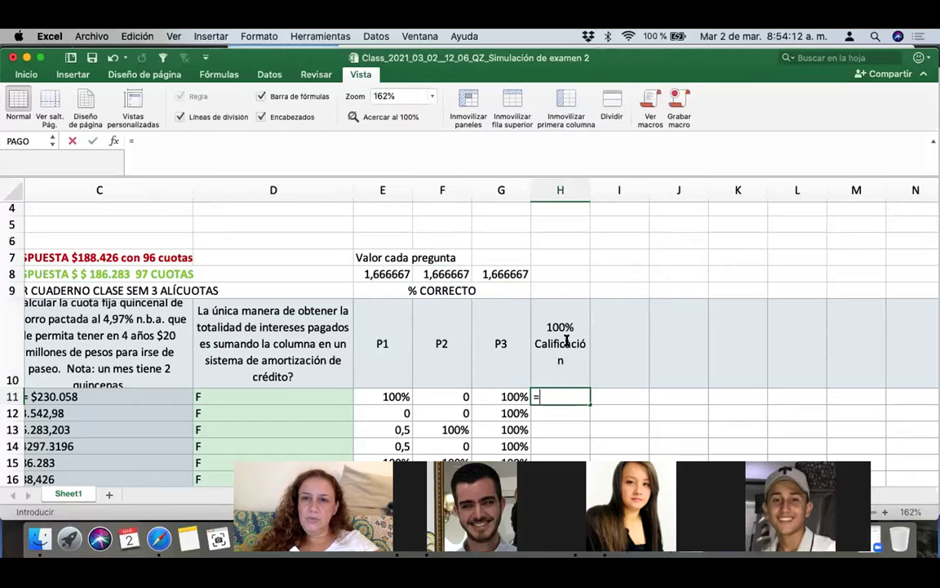
pyautogui.write('sumaproducto(')
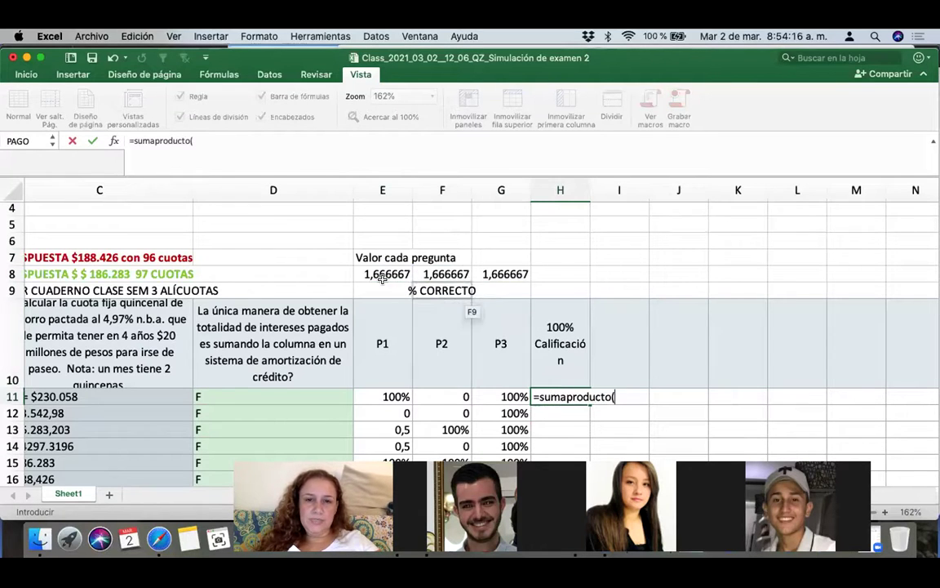
pyautogui.moveTo(385, 275); pyautogui.dragTo(501, 274)
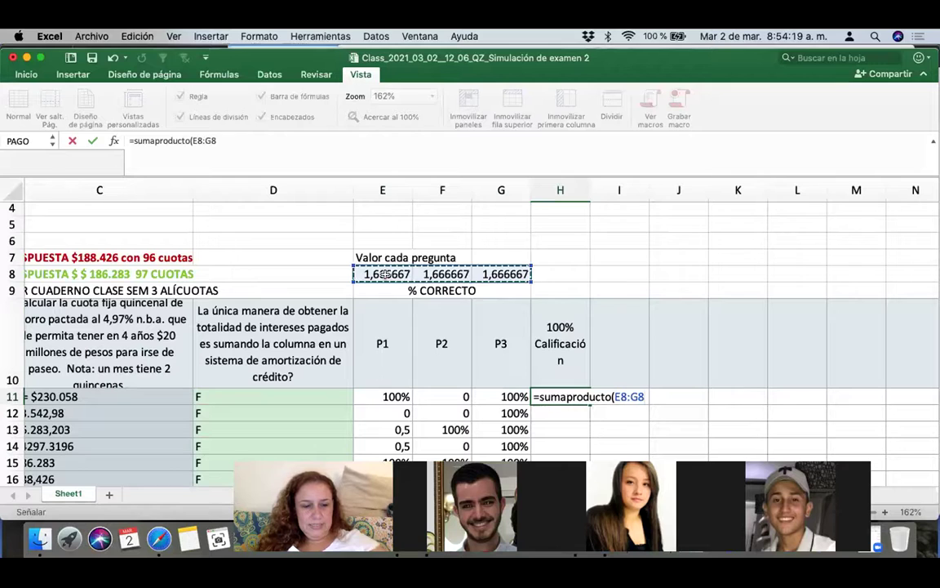
pyautogui.press('F4')
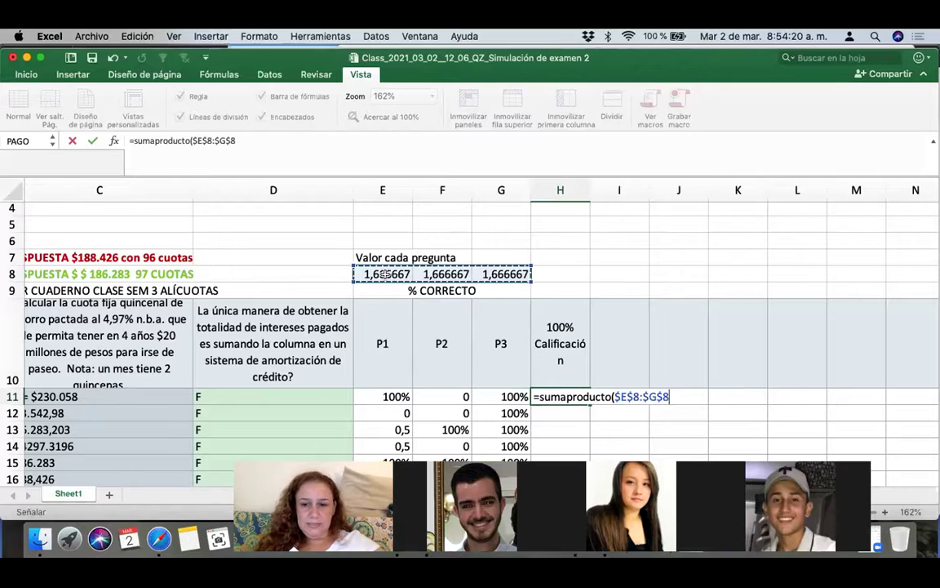
pyautogui.write(';')
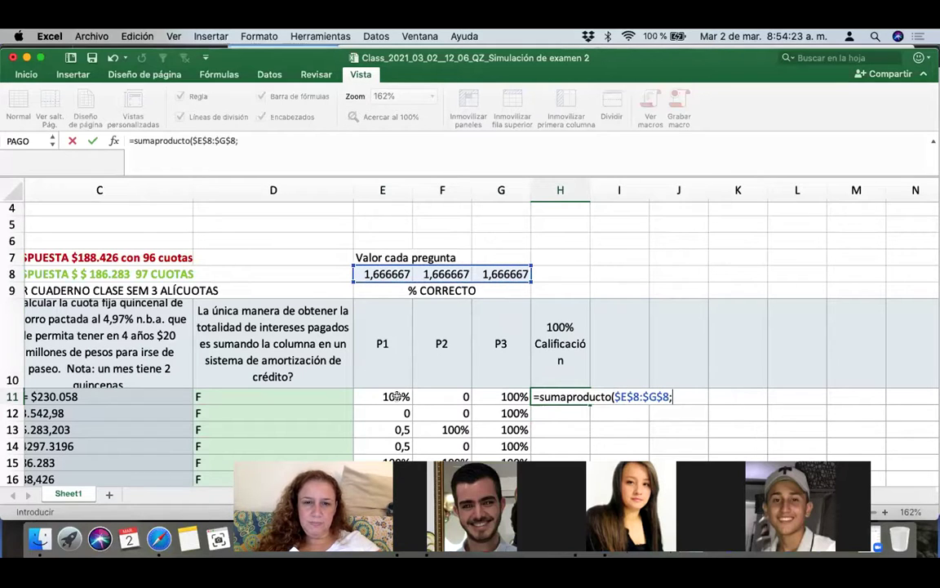
pyautogui.click(392, 396)
pyautogui.hotkey('shift', 'Right')
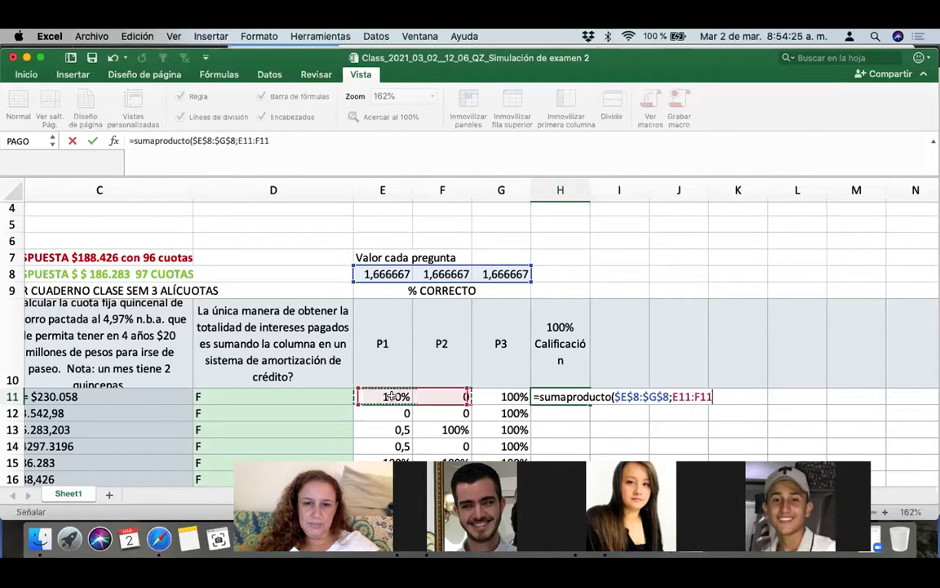
pyautogui.hotkey('shift', 'Right')
pyautogui.write(')')
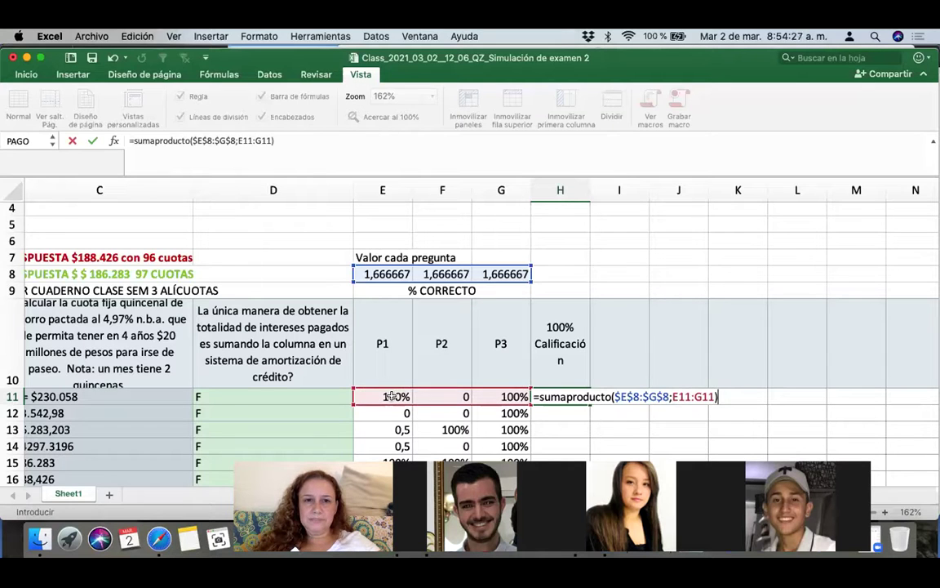
pyautogui.press('Return')
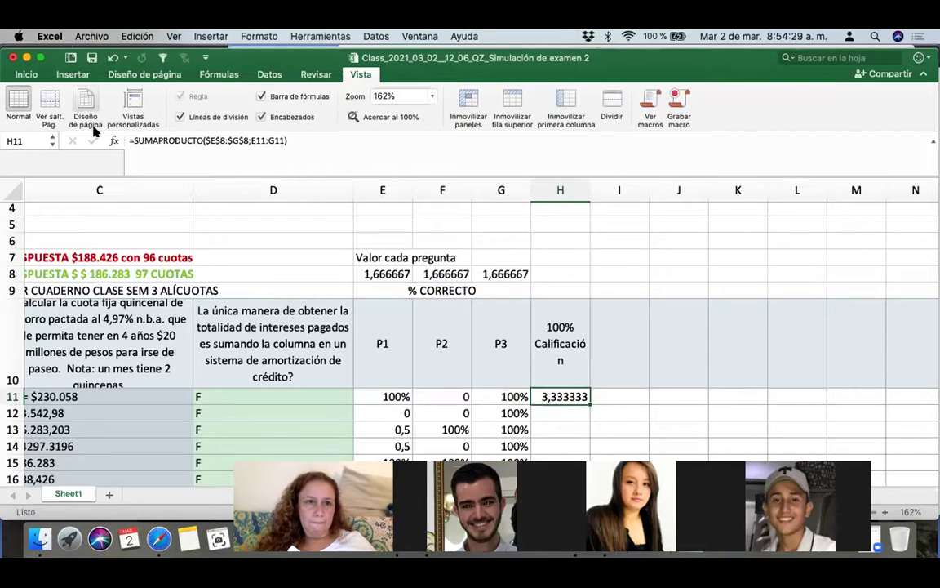
# Wrap H11 in REDONDEAR.MAS(...;1), show two decimals, and fill it down for all students.
pyautogui.click(133, 140)
pyautogui.write('redondear.m')
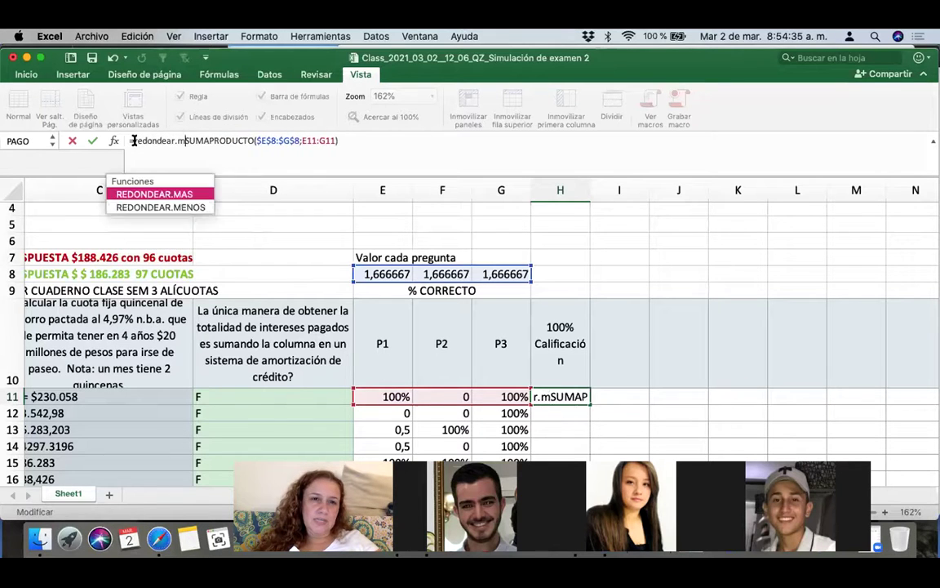
pyautogui.write('as')
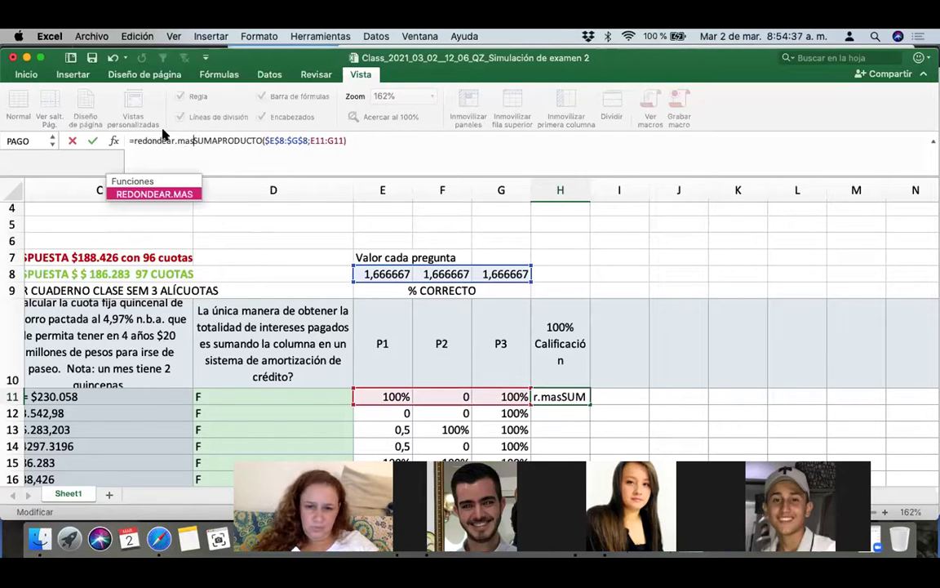
pyautogui.write('(')
pyautogui.write(';1)')
pyautogui.press('Return')
pyautogui.press('Up')
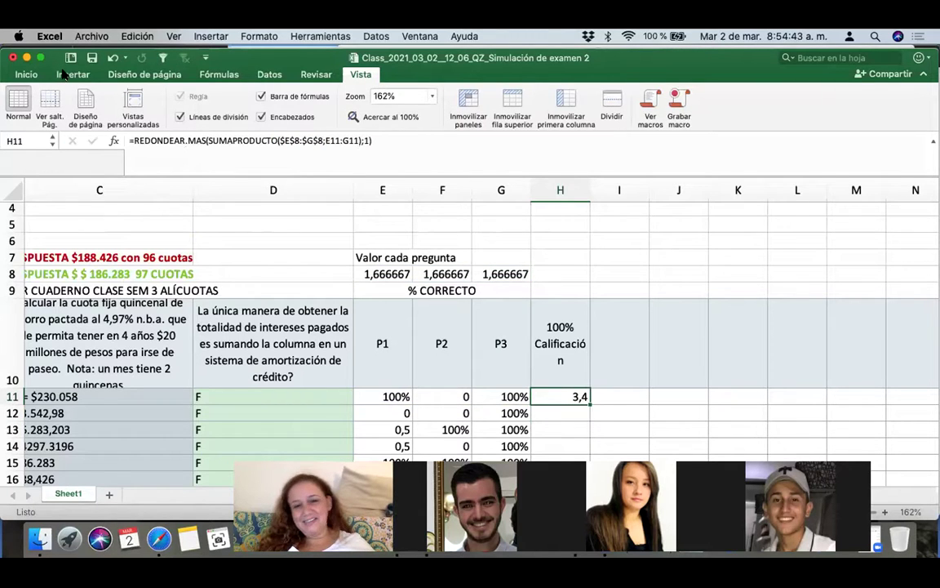
pyautogui.click(65, 74)
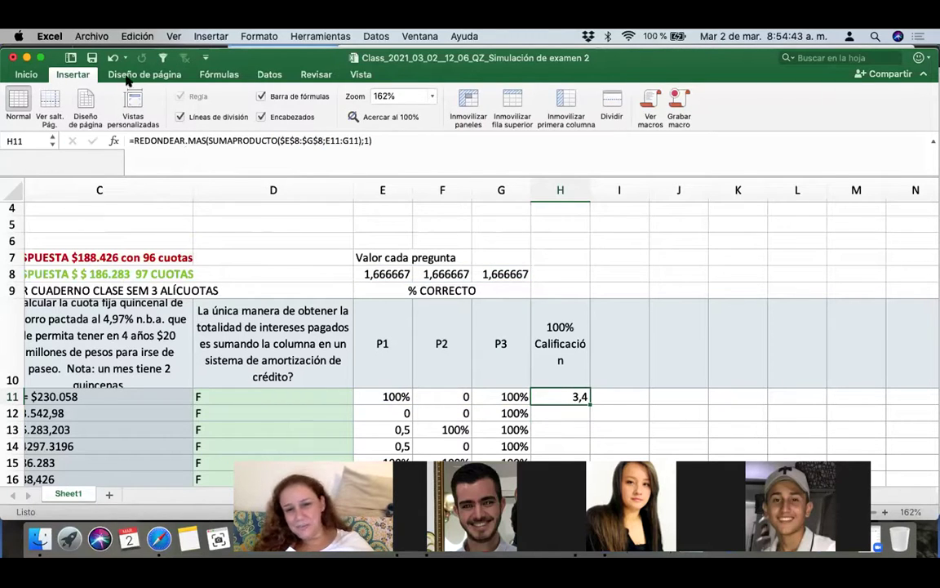
pyautogui.click(26, 74)
pyautogui.click(550, 118)
pyautogui.scroll(-5, 606, 329)
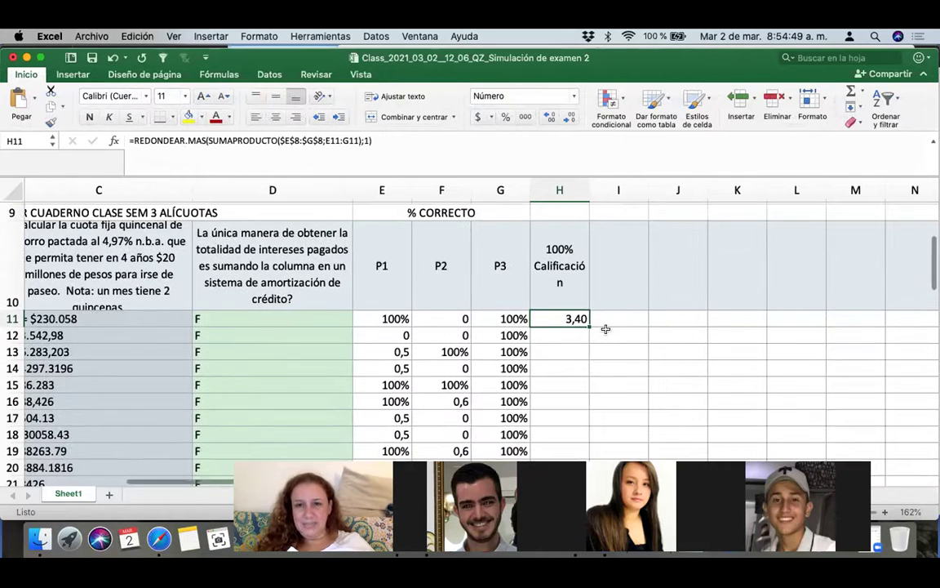
pyautogui.doubleClick(587, 325)
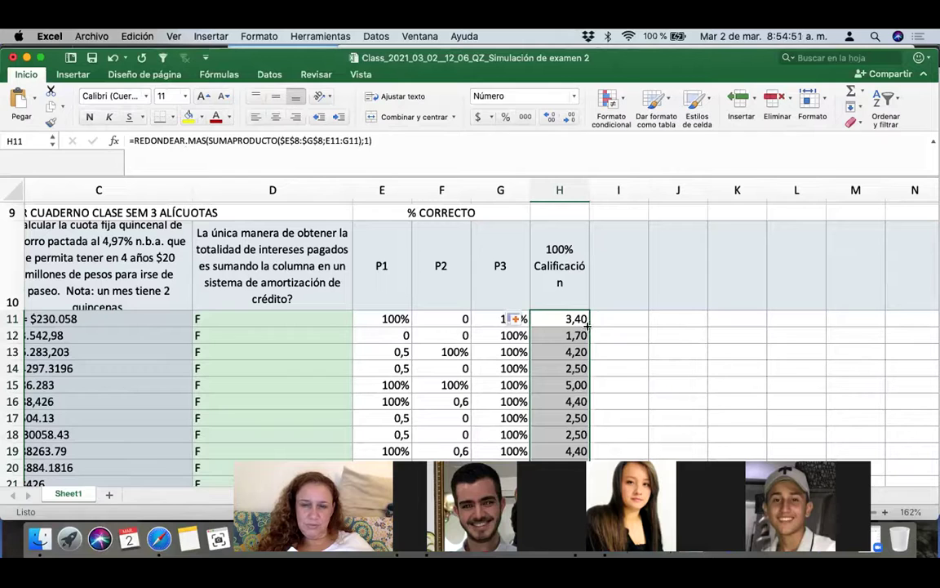
# Review the students' answers and grades, stopping on the 5,00 in H15.
pyautogui.click(289, 335)
pyautogui.hscroll(-2, 289, 335)
pyautogui.scroll(1, 290, 335)
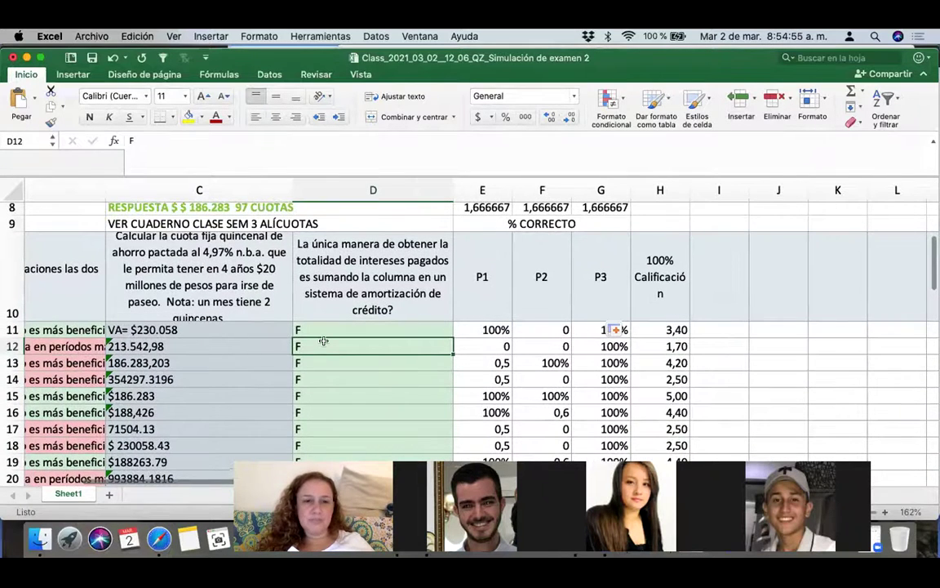
pyautogui.press('Right')
pyautogui.press('Right')
pyautogui.press('Right')
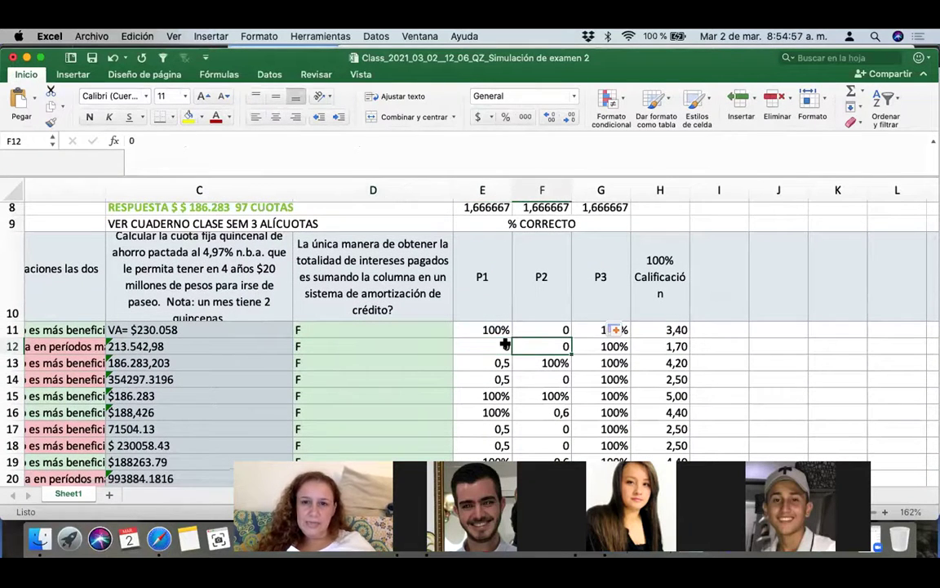
pyautogui.scroll(2, 505, 342)
pyautogui.hscroll(-1, 505, 342)
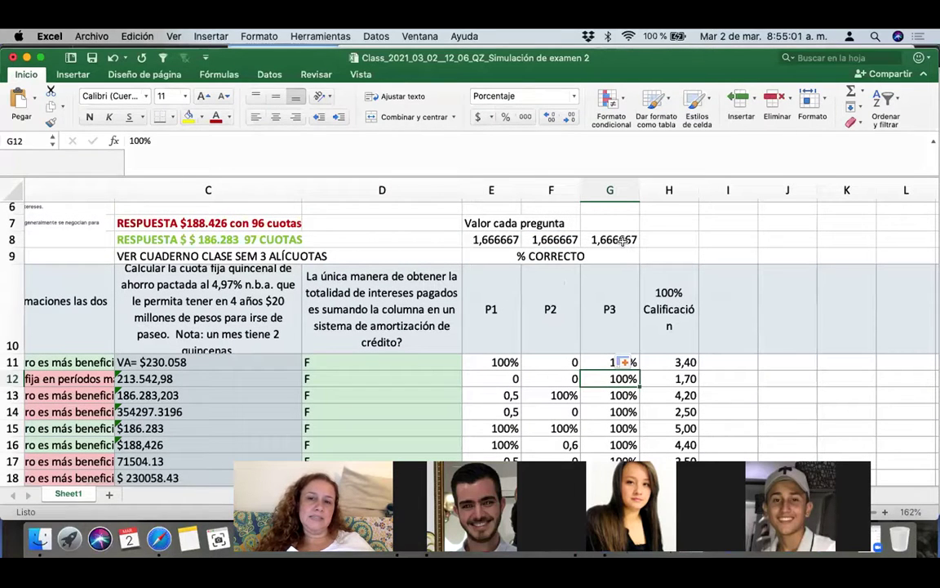
pyautogui.scroll(-1, 645, 363)
pyautogui.hscroll(1, 644, 363)
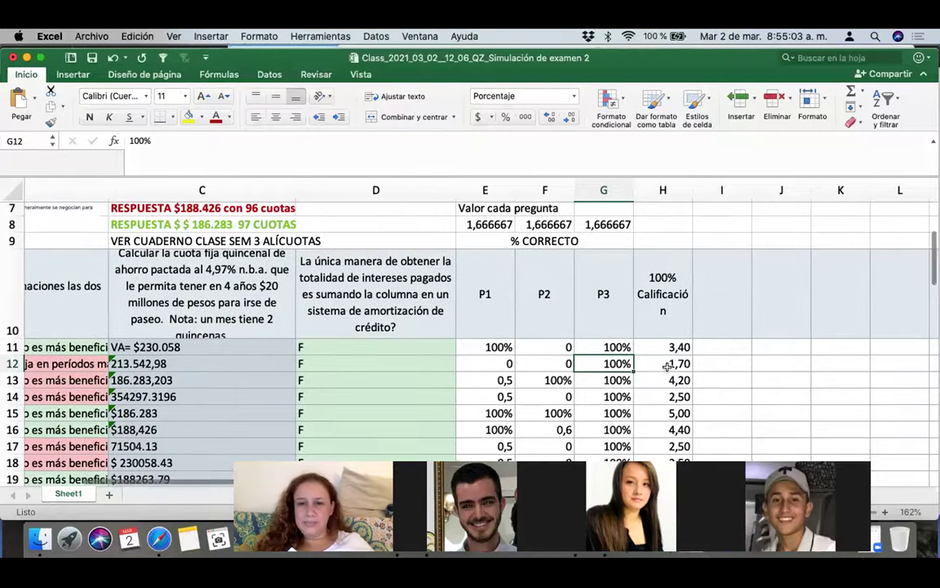
pyautogui.press('Right')
pyautogui.press('Down')
pyautogui.press('Down')
pyautogui.press('Down')
pyautogui.press('Down')
pyautogui.press('Down')
pyautogui.press('Down')
pyautogui.press('Down')
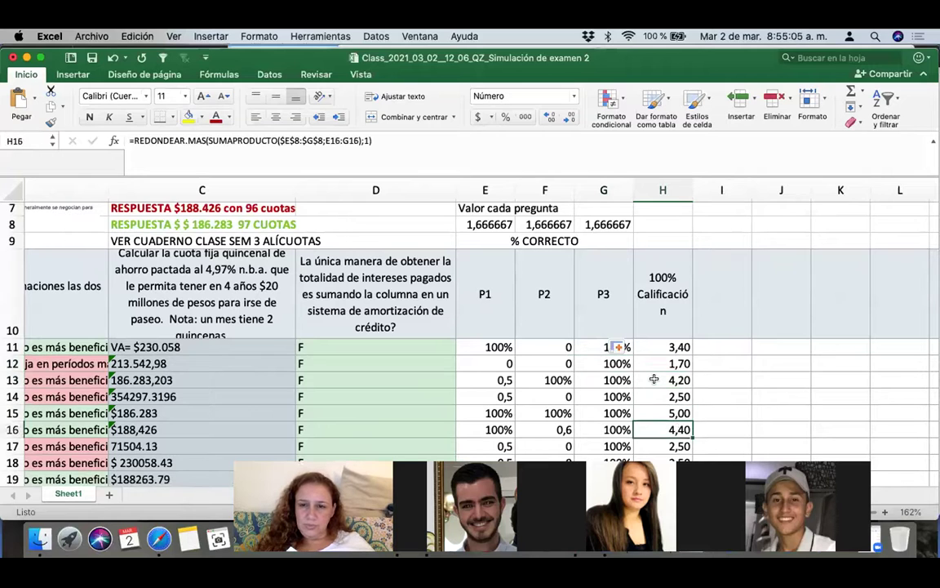
pyautogui.press('Down')
pyautogui.press('Down')
pyautogui.press('Down')
pyautogui.press('Down')
pyautogui.press('Down')
pyautogui.press('Down')
pyautogui.press('Down')
pyautogui.press('Down')
pyautogui.press('Down')
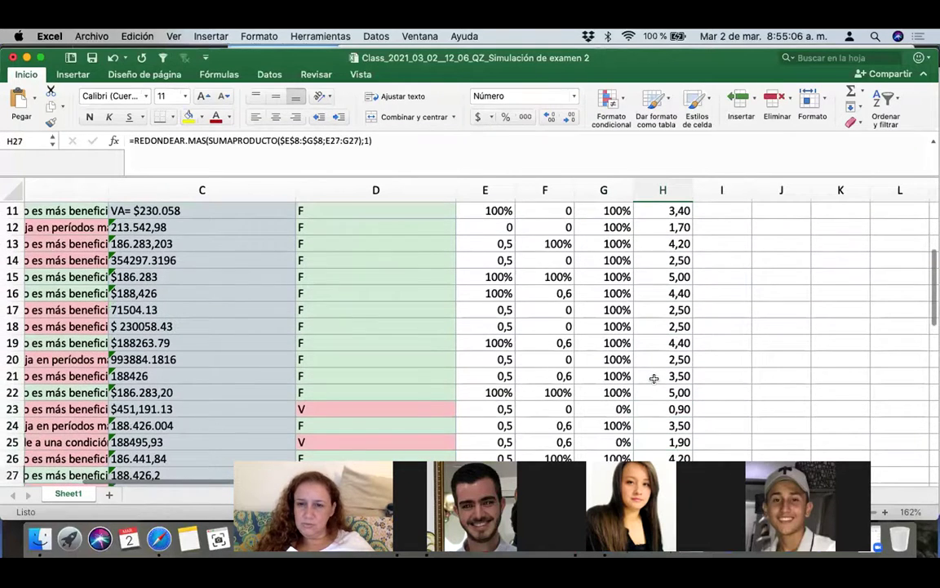
pyautogui.press('Up')
pyautogui.press('Up')
pyautogui.press('Up')
pyautogui.press('Up')
pyautogui.press('Up')
pyautogui.press('Up')
pyautogui.press('Up')
pyautogui.press('Up')
pyautogui.press('Up')
pyautogui.press('Up')
pyautogui.press('Up')
pyautogui.press('Up')
pyautogui.press('Up')
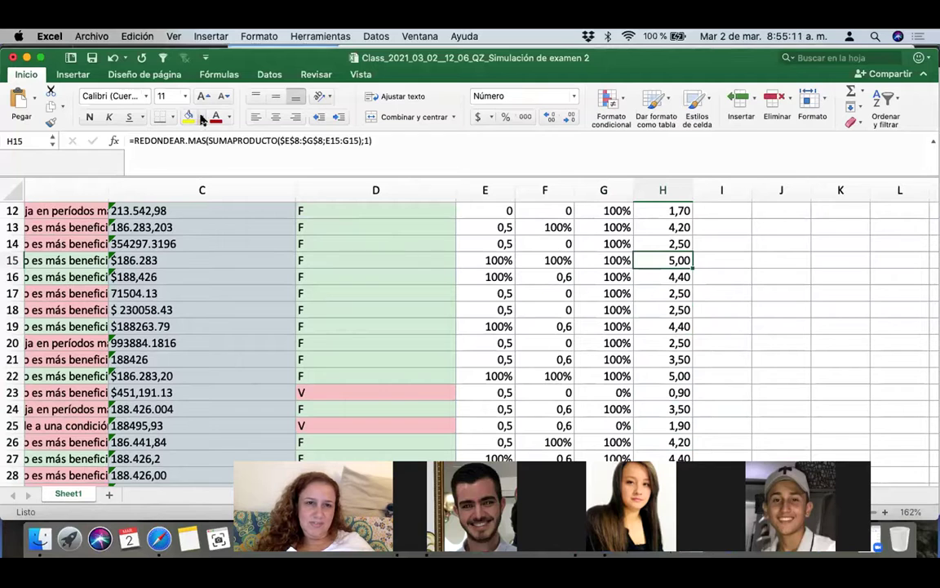
# Fill H15's 5,00 grade light blue and check the perfect score in row 22.
pyautogui.click(201, 117)
pyautogui.click(238, 214)
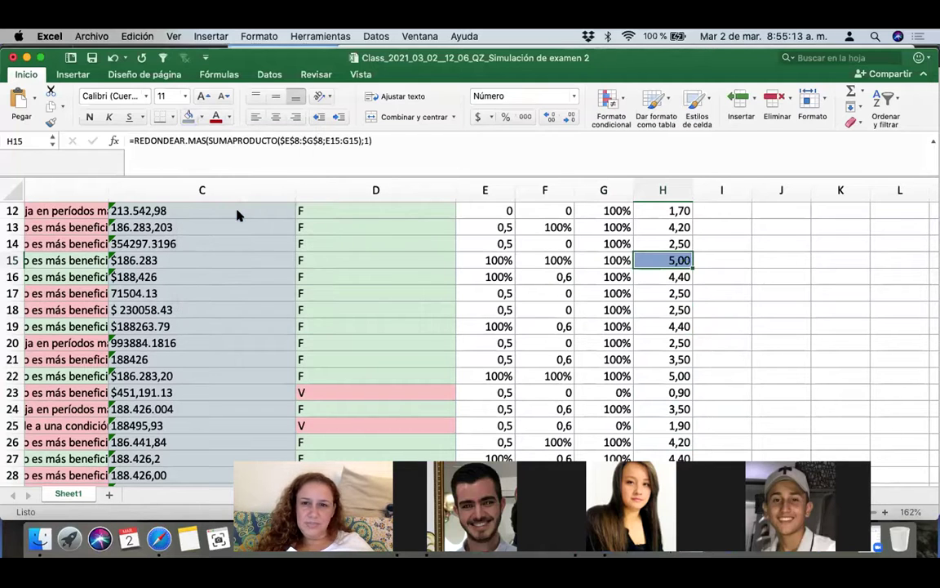
pyautogui.press('Left')
pyautogui.press('Left')
pyautogui.press('Left')
pyautogui.press('Left')
pyautogui.press('Left')
pyautogui.press('Left')
pyautogui.press('Left')
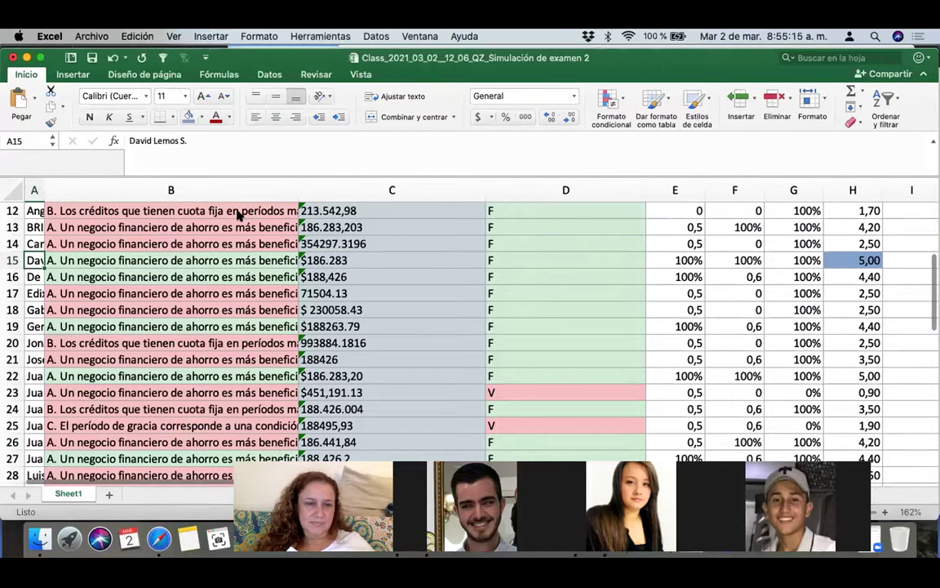
pyautogui.press('Right')
pyautogui.press('Right')
pyautogui.press('Right')
pyautogui.press('Right')
pyautogui.press('Right')
pyautogui.press('Right')
pyautogui.press('Right')
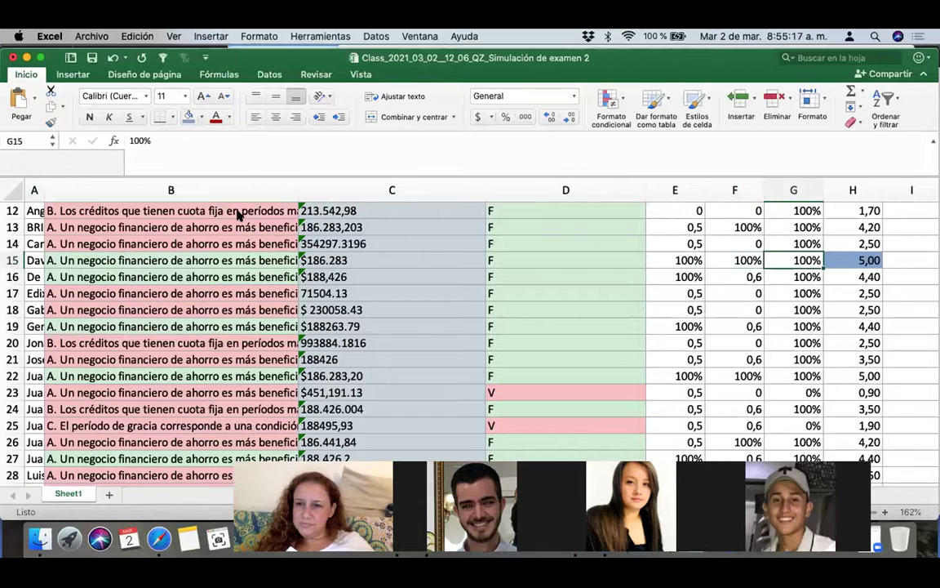
pyautogui.press('Left')
pyautogui.press('Down')
pyautogui.press('Down')
pyautogui.press('Down')
pyautogui.press('Down')
pyautogui.press('Down')
pyautogui.press('Down')
pyautogui.press('Down')
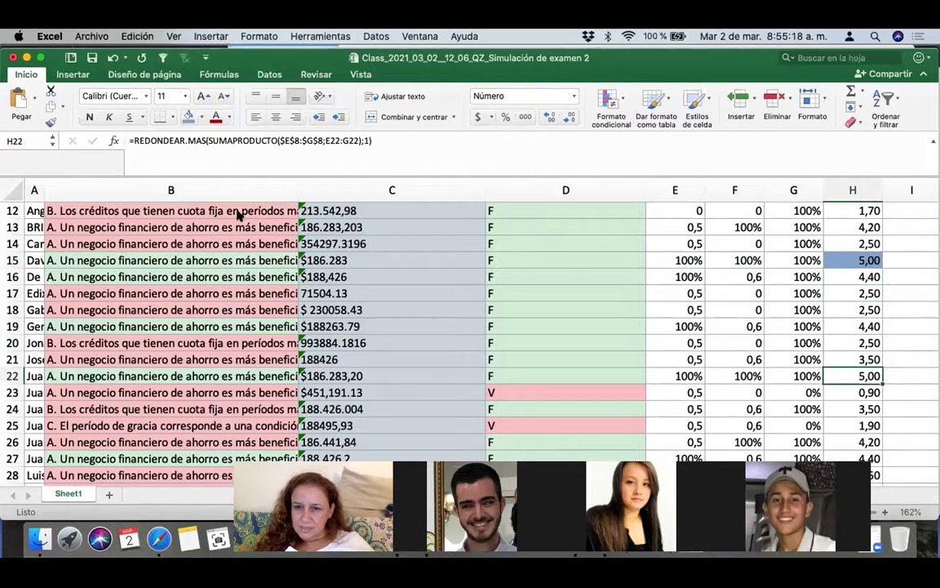
pyautogui.press('Left')
pyautogui.press('Left')
pyautogui.press('Left')
pyautogui.press('Left')
pyautogui.press('Left')
pyautogui.press('Left')
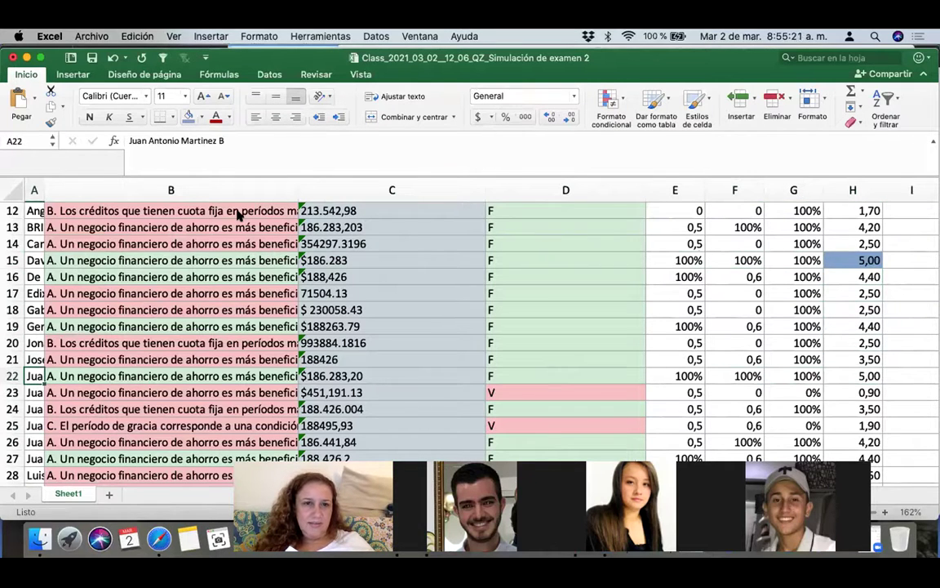
pyautogui.press('Right')
pyautogui.press('Right')
pyautogui.press('Right')
pyautogui.press('Right')
pyautogui.press('Right')
pyautogui.press('Right')
pyautogui.press('Right')
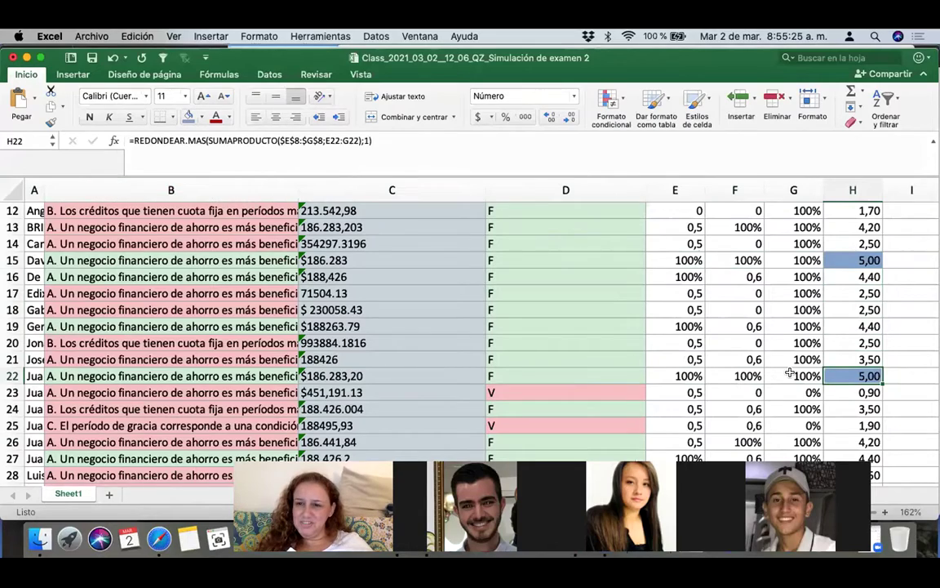
# Apply the same blue fill to the 5,00 grades in H33 and H36.
pyautogui.scroll(-5, 790, 371)
pyautogui.hscroll(1, 789, 371)
pyautogui.hscroll(-1, 790, 372)
pyautogui.scroll(-6, 789, 372)
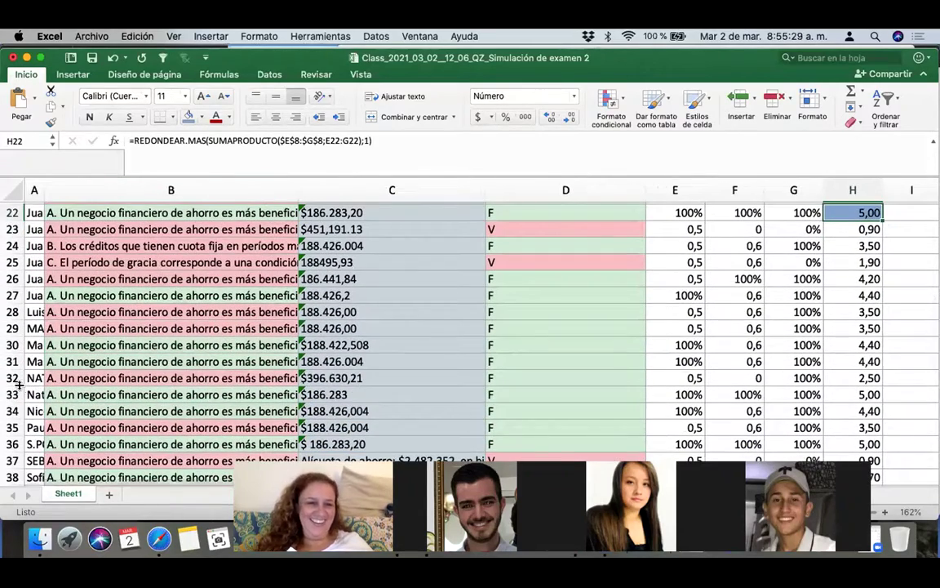
pyautogui.click(31, 394)
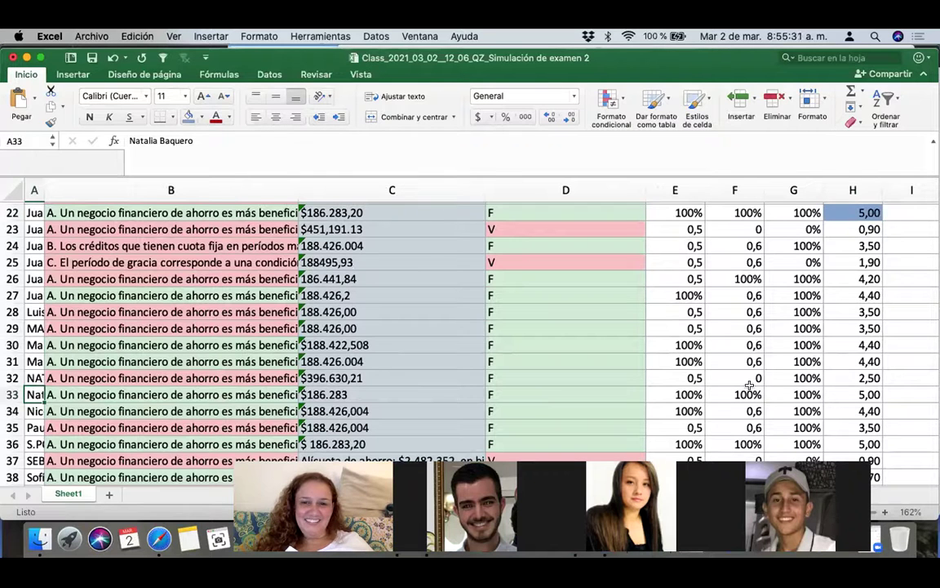
pyautogui.press('super+Right')
pyautogui.click(853, 394)
pyautogui.scroll(-2, 865, 343)
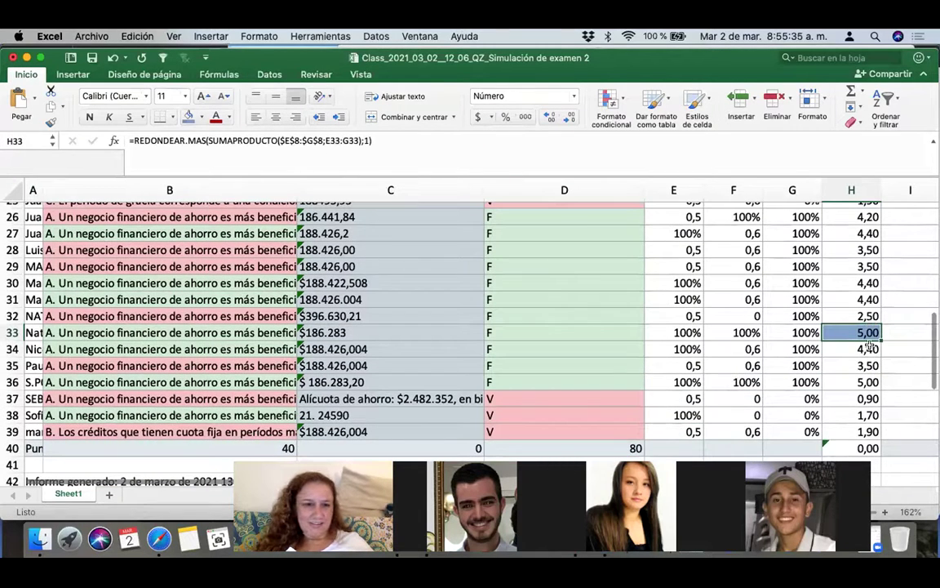
pyautogui.press('Down')
pyautogui.press('Down')
pyautogui.press('Down')
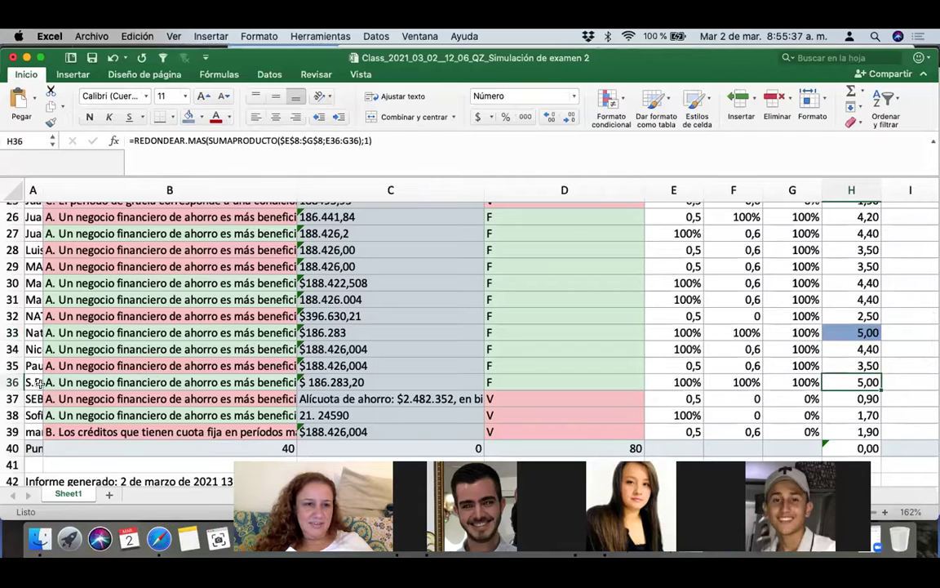
pyautogui.click(188, 116)
pyautogui.scroll(-1, 694, 333)
pyautogui.scroll(-2, 693, 333)
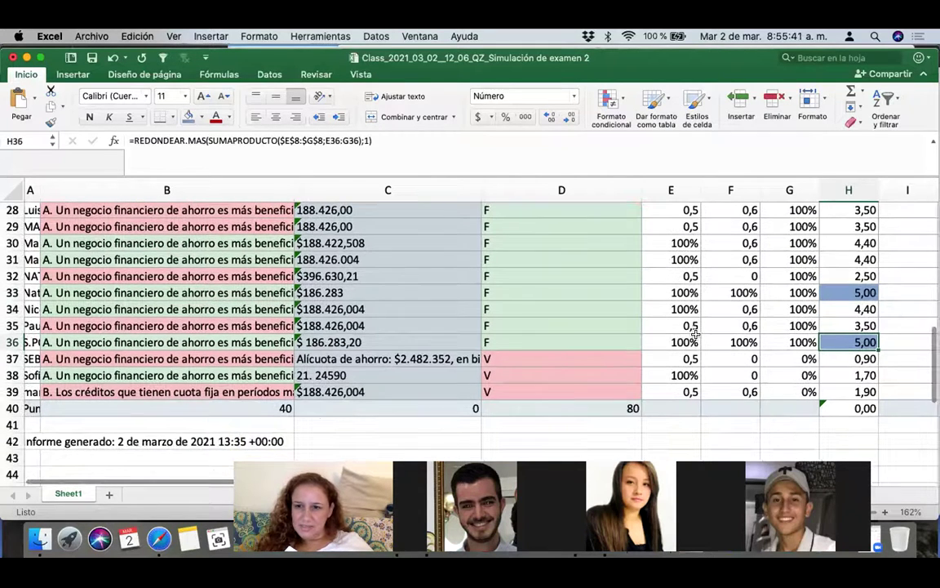
pyautogui.click(779, 408)
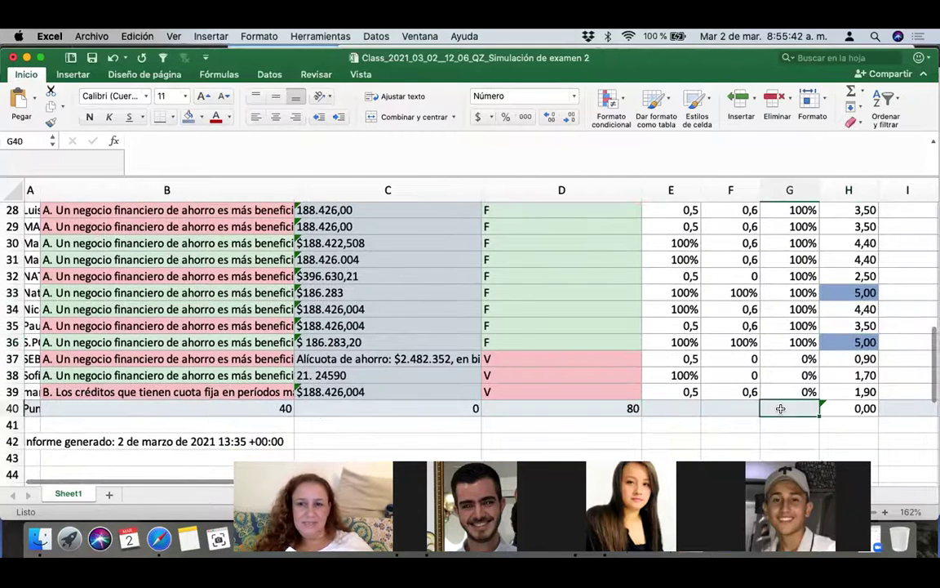
# Clear the 0,00 total in H40 by pasting the empty G40 cell over it.
pyautogui.click(50, 106)
pyautogui.press('Right')
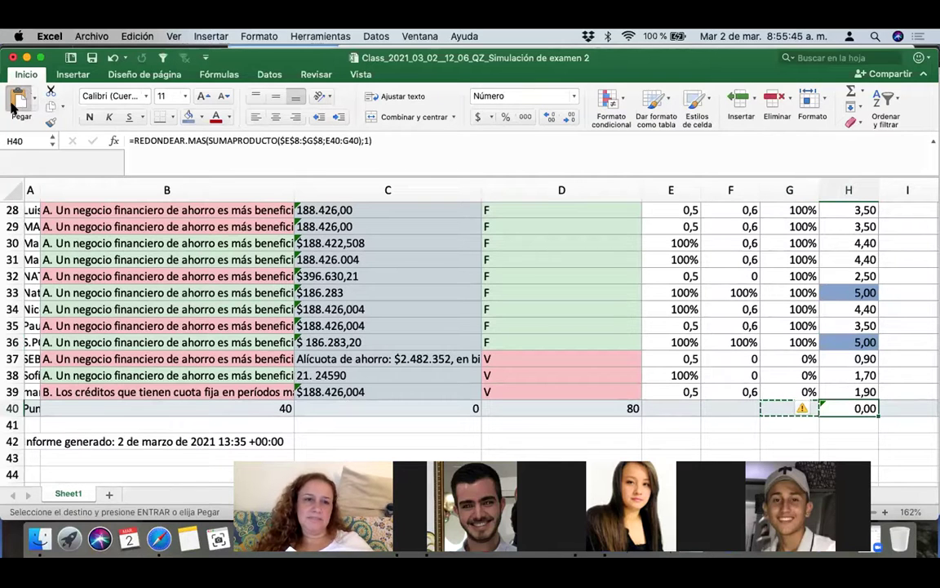
pyautogui.click(21, 105)
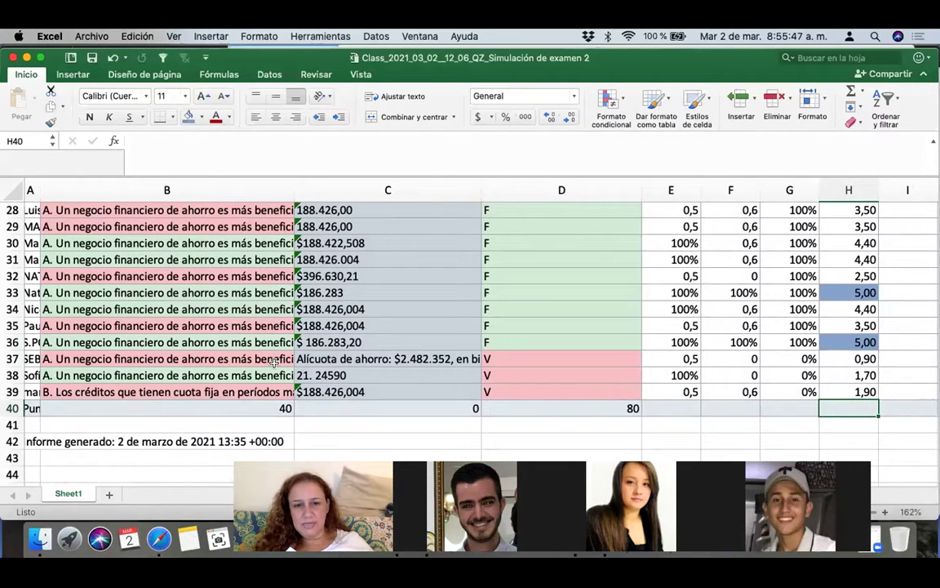
# Widen column A so the students' full names are fully visible.
pyautogui.scroll(5, 274, 363)
pyautogui.scroll(-13, 274, 362)
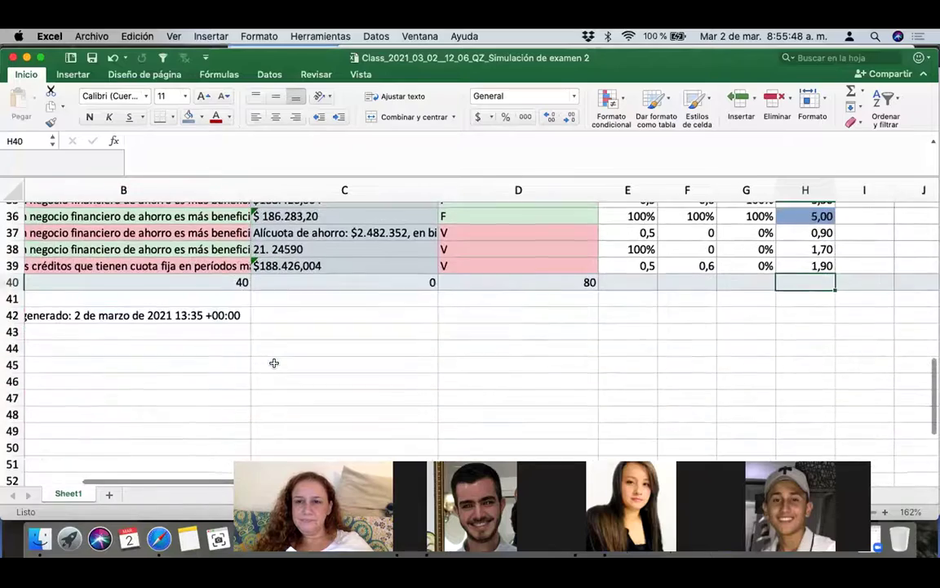
pyautogui.scroll(2, 275, 362)
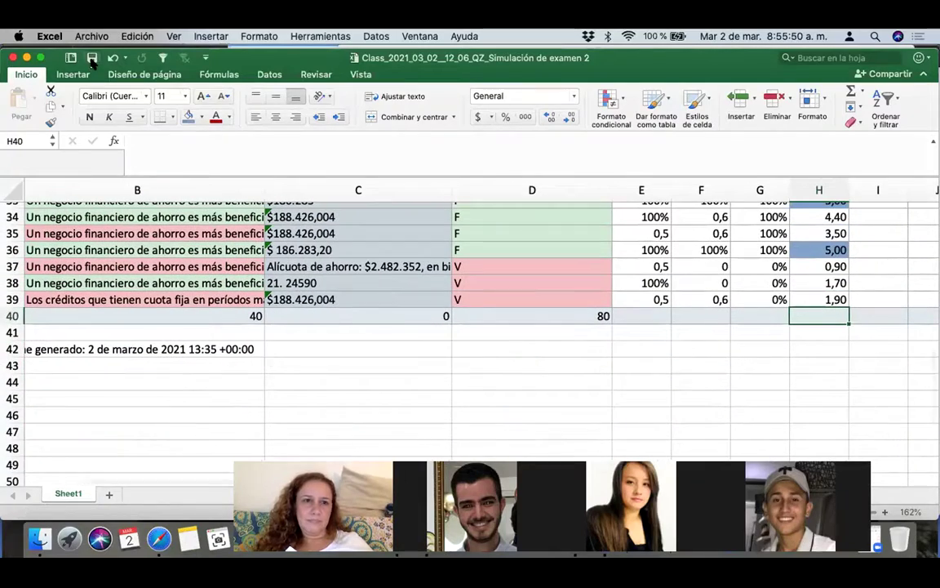
pyautogui.scroll(10, 457, 318)
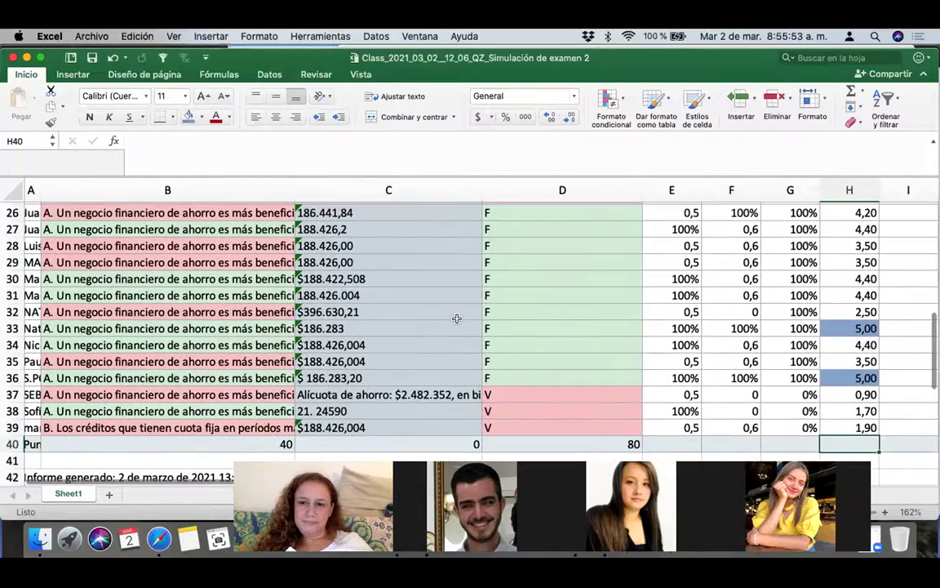
pyautogui.scroll(2, 457, 317)
pyautogui.scroll(-2, 456, 317)
pyautogui.hscroll(-1, 456, 317)
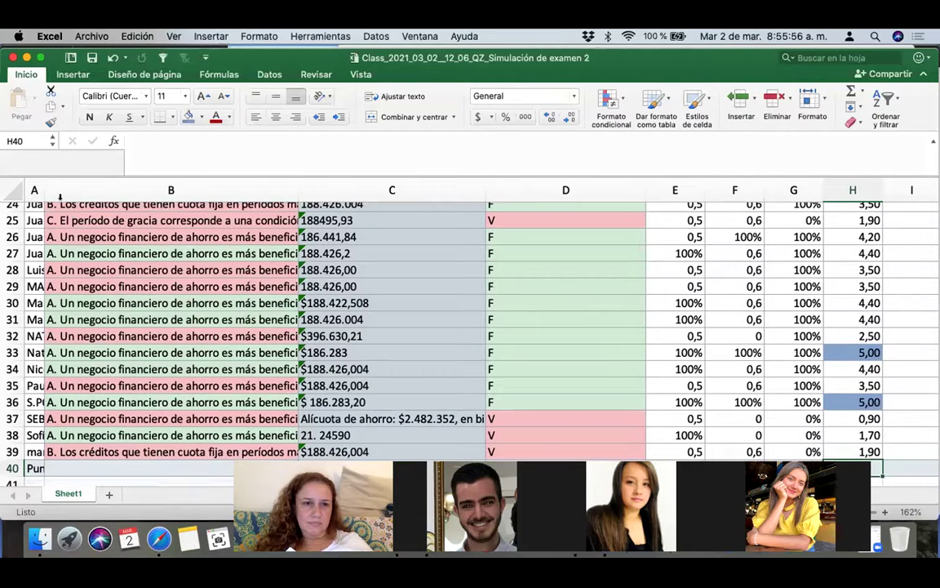
pyautogui.moveTo(45, 190); pyautogui.dragTo(180, 220)
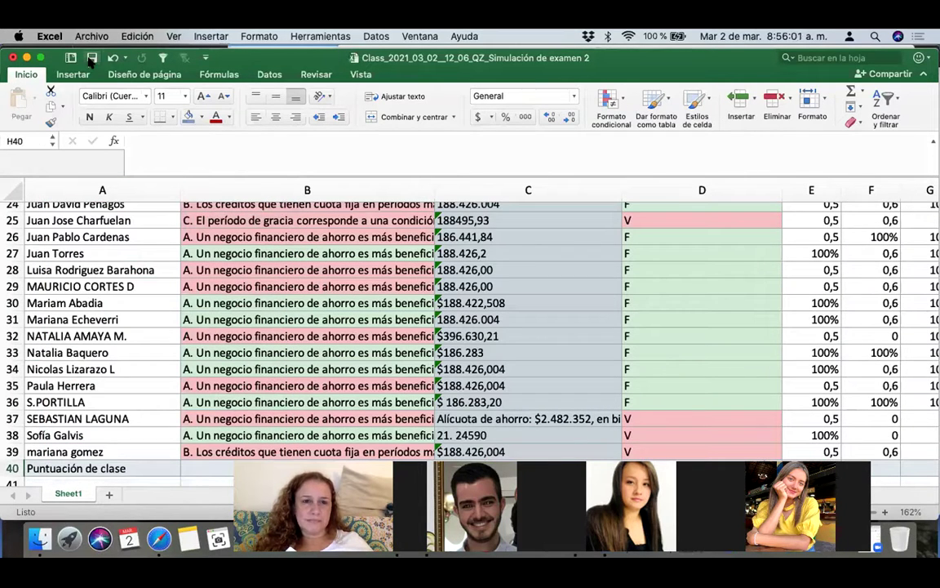
pyautogui.moveTo(178, 195); pyautogui.dragTo(165, 193)
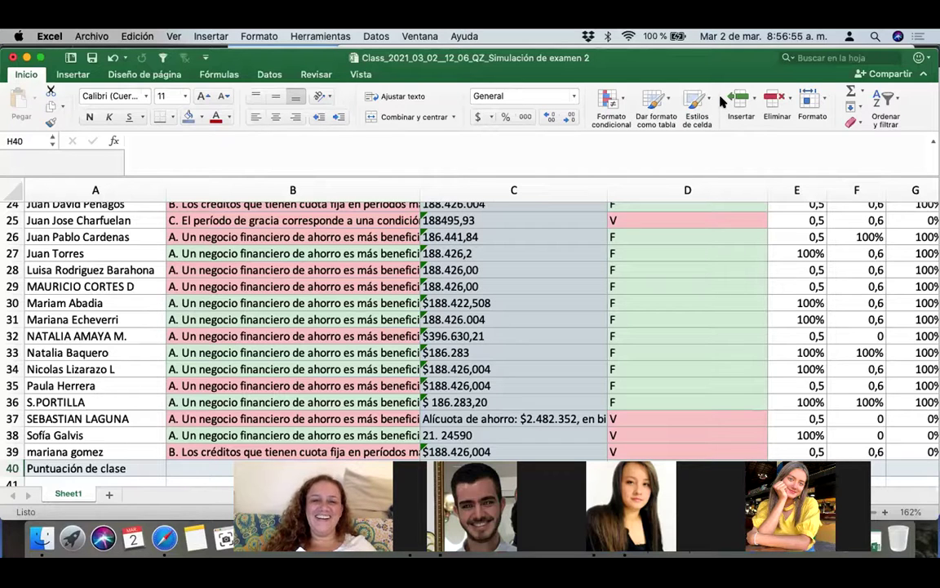
pyautogui.click(185, 269)
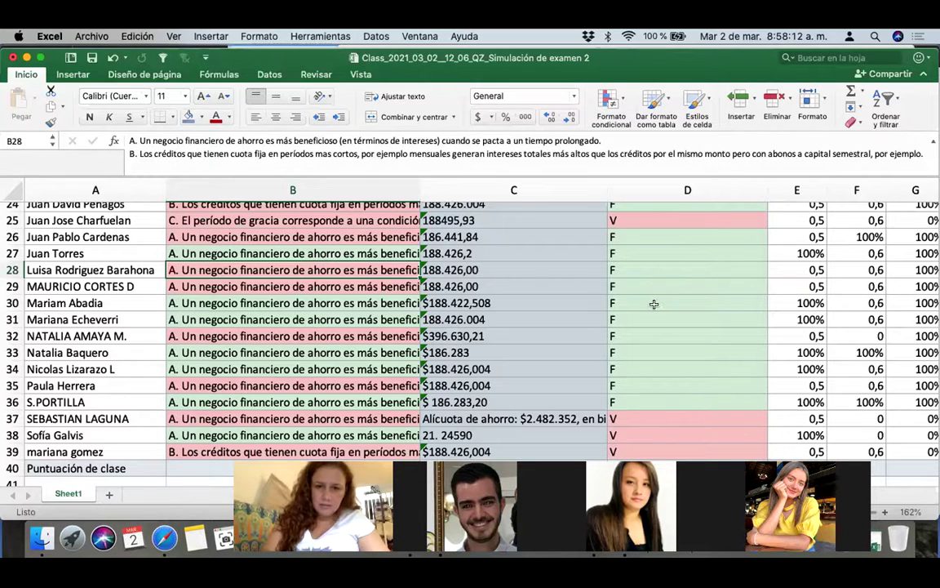
pyautogui.click(529, 368)
pyautogui.press('Right')
pyautogui.press('Right')
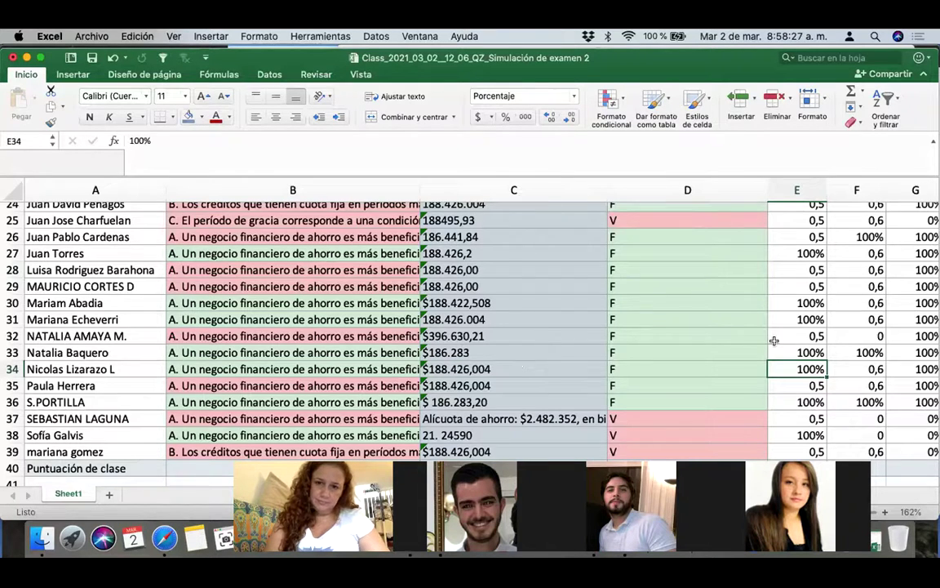
pyautogui.hscroll(5, 772, 339)
pyautogui.scroll(10, 770, 340)
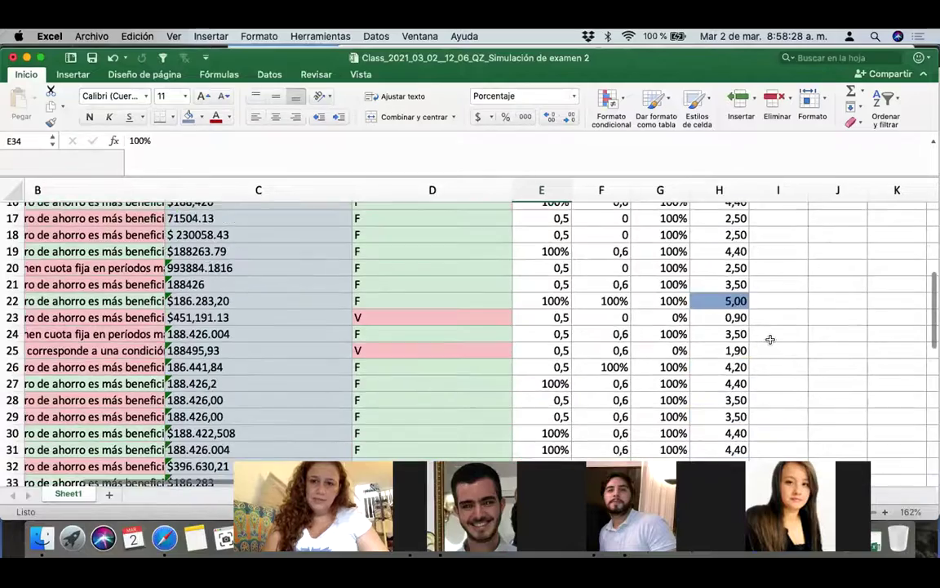
pyautogui.scroll(-5, 771, 340)
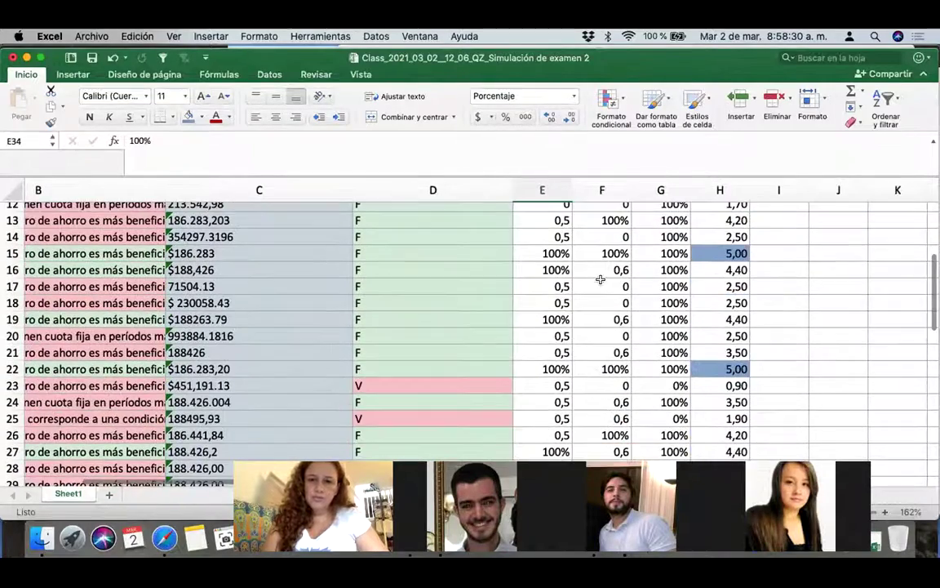
pyautogui.scroll(3, 572, 261)
pyautogui.click(529, 241)
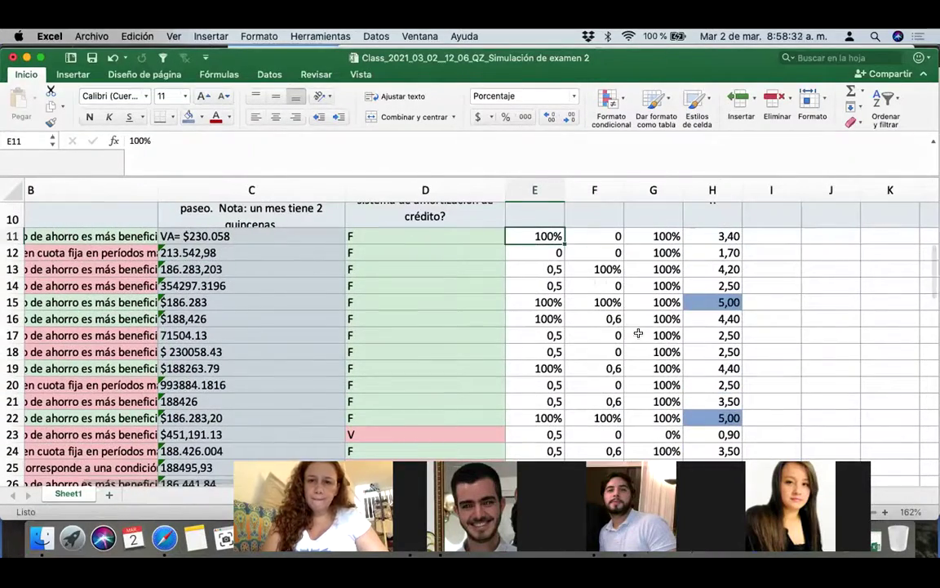
pyautogui.scroll(-10, 636, 329)
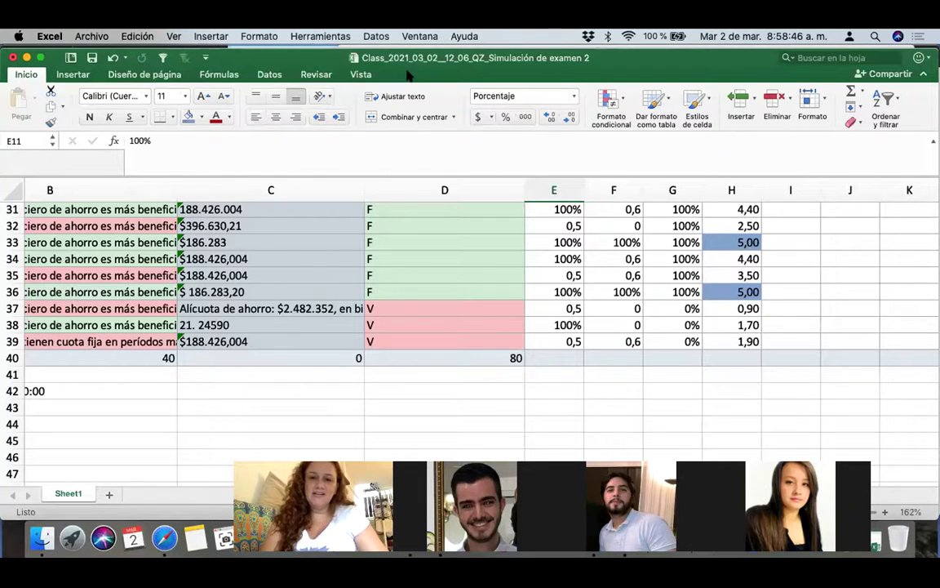
pyautogui.hscroll(-5, 263, 243)
pyautogui.scroll(1, 263, 243)
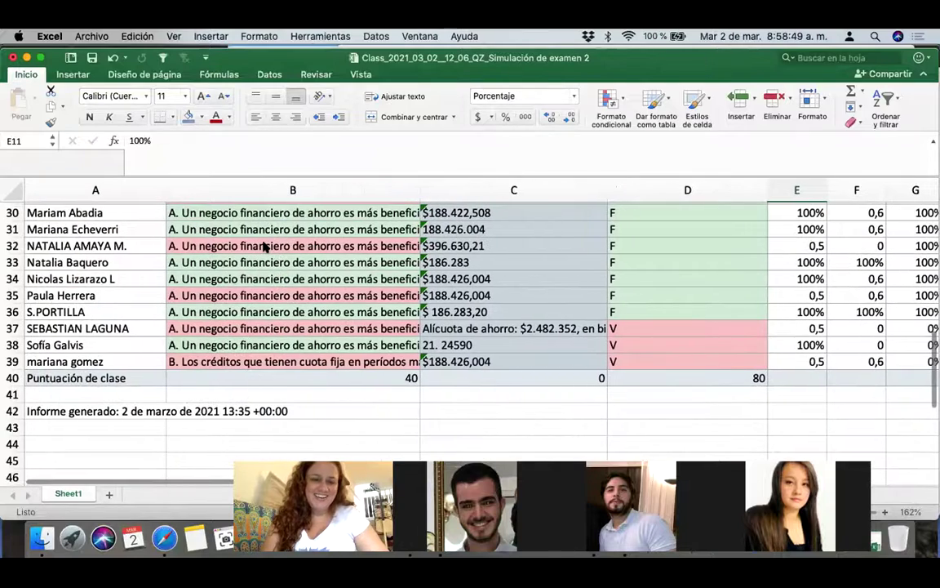
pyautogui.hscroll(5, 294, 245)
pyautogui.scroll(1, 294, 245)
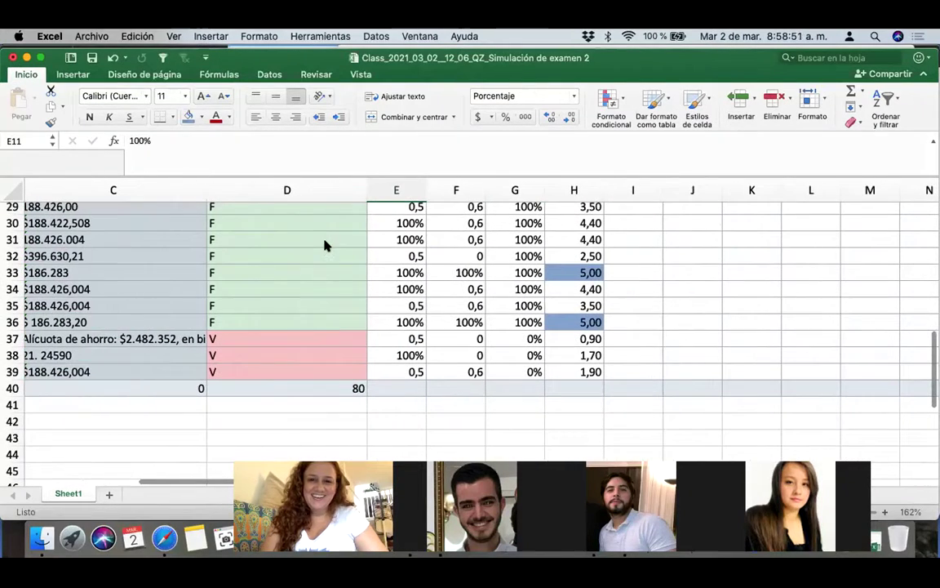
pyautogui.click(569, 240)
pyautogui.hscroll(-1, 358, 258)
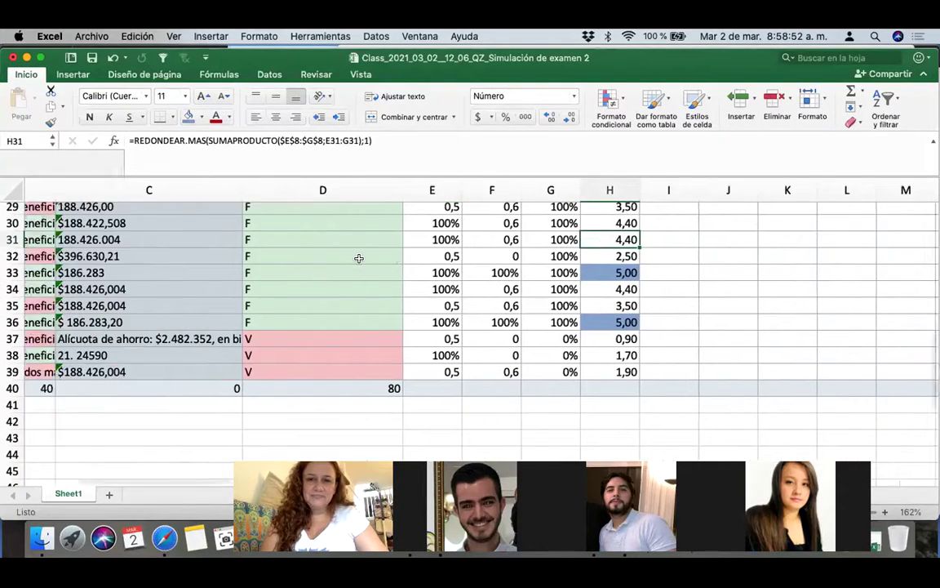
pyautogui.hscroll(-4, 358, 258)
pyautogui.scroll(1, 359, 258)
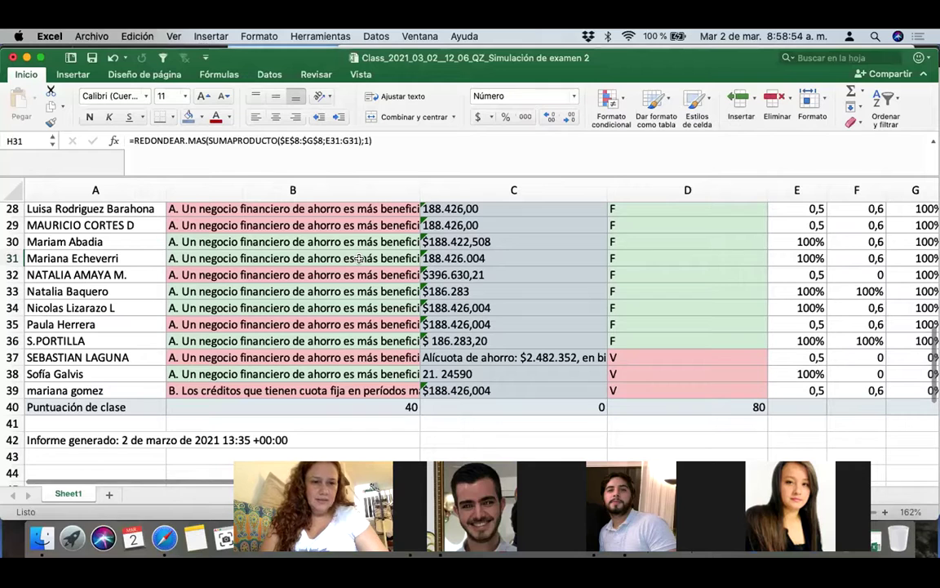
pyautogui.click(343, 327)
pyautogui.press('Right')
pyautogui.press('Right')
pyautogui.press('Right')
pyautogui.press('Right')
pyautogui.press('Right')
pyautogui.press('Right')
pyautogui.press('Right')
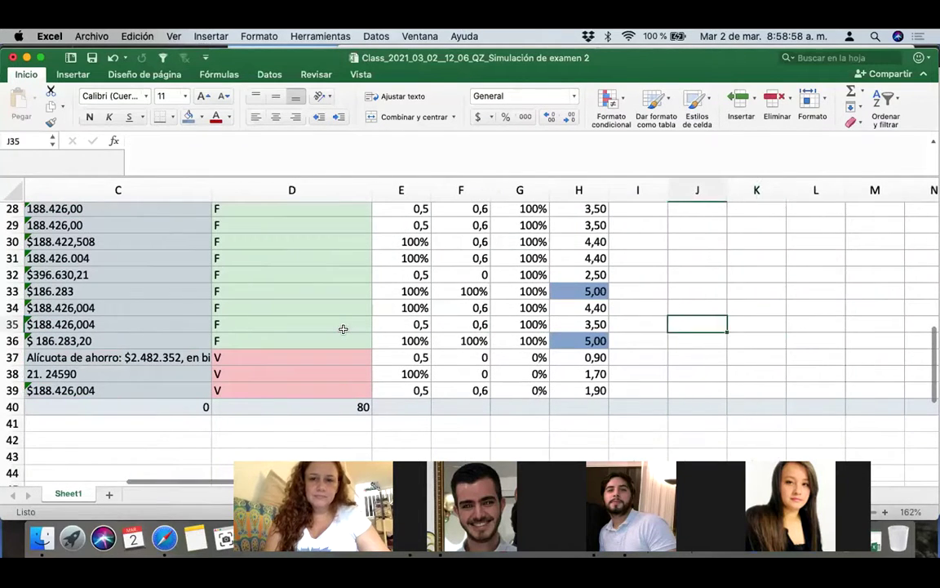
pyautogui.press('Left')
pyautogui.press('Left')
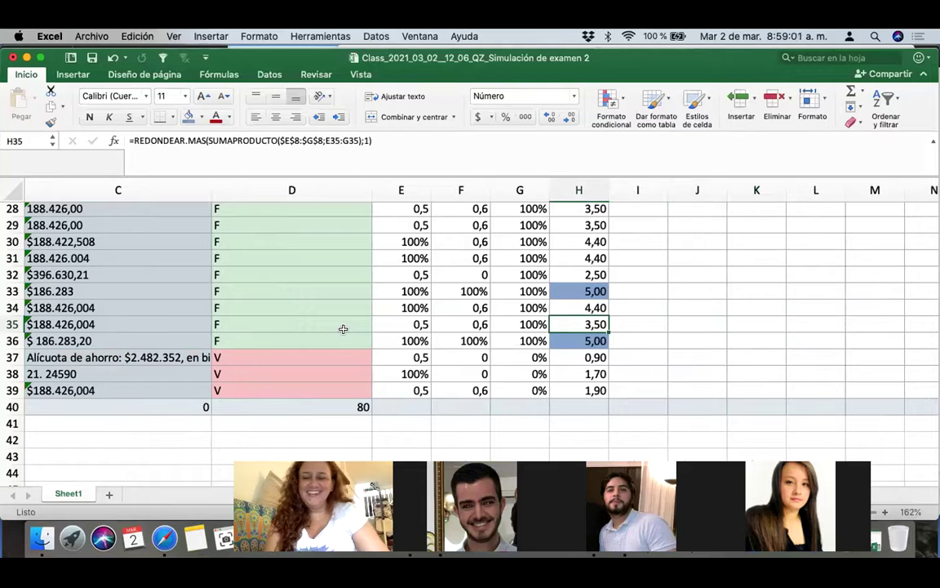
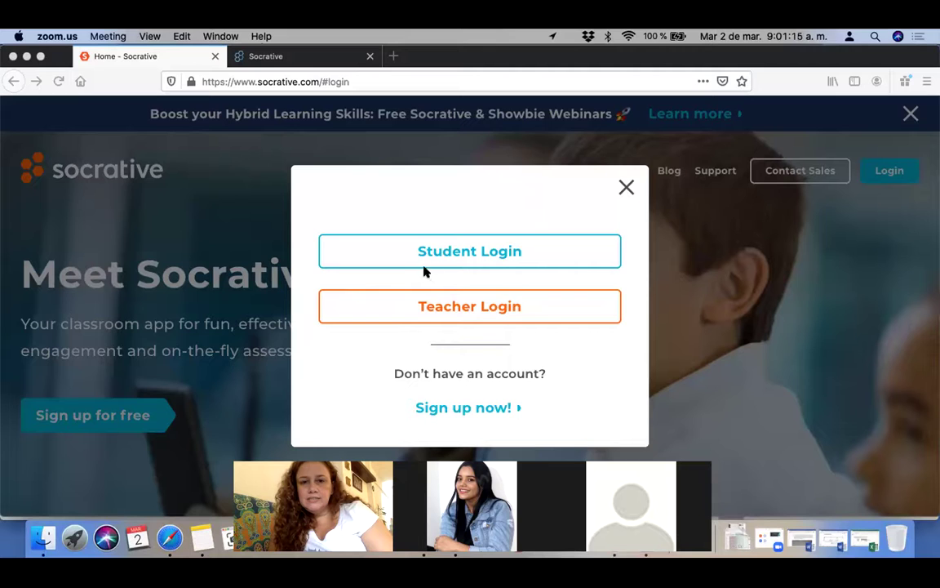
# Reopen the login choice, go to Student Login, and enter the room name in Room Name.
pyautogui.click(625, 189)
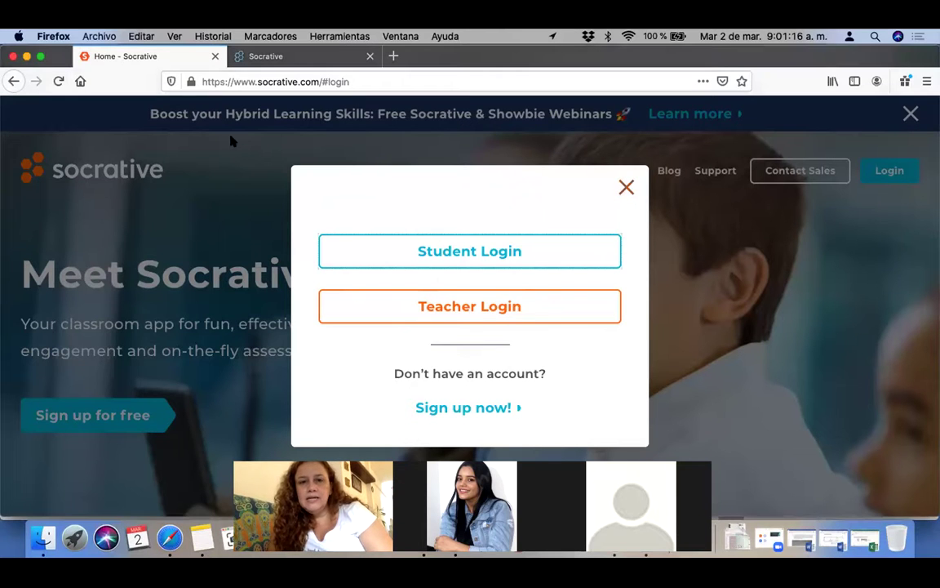
pyautogui.click(626, 188)
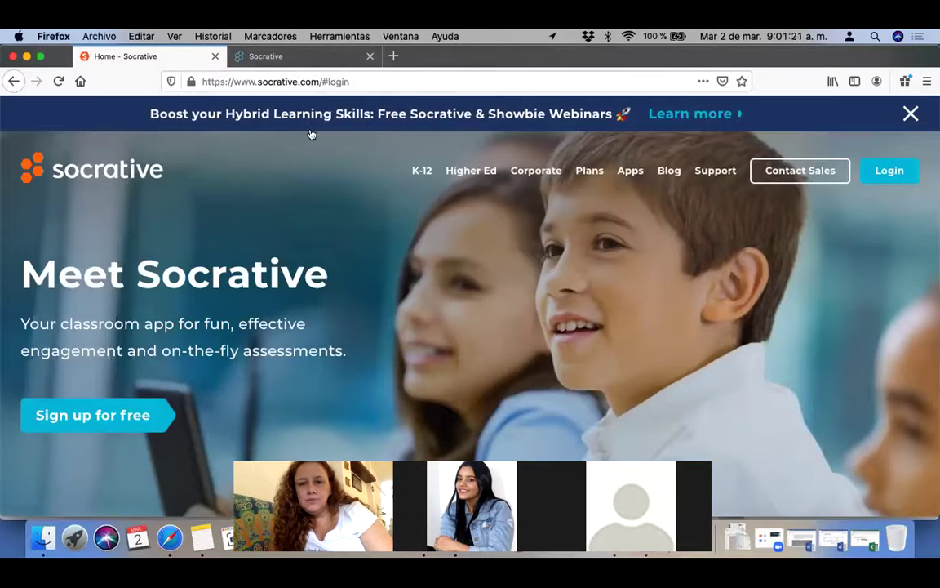
pyautogui.click(890, 171)
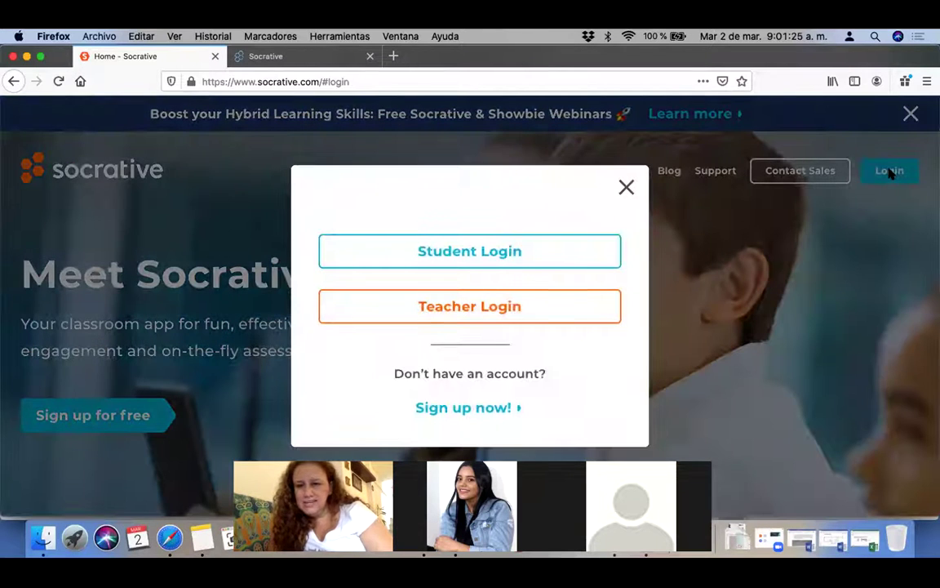
pyautogui.click(462, 252)
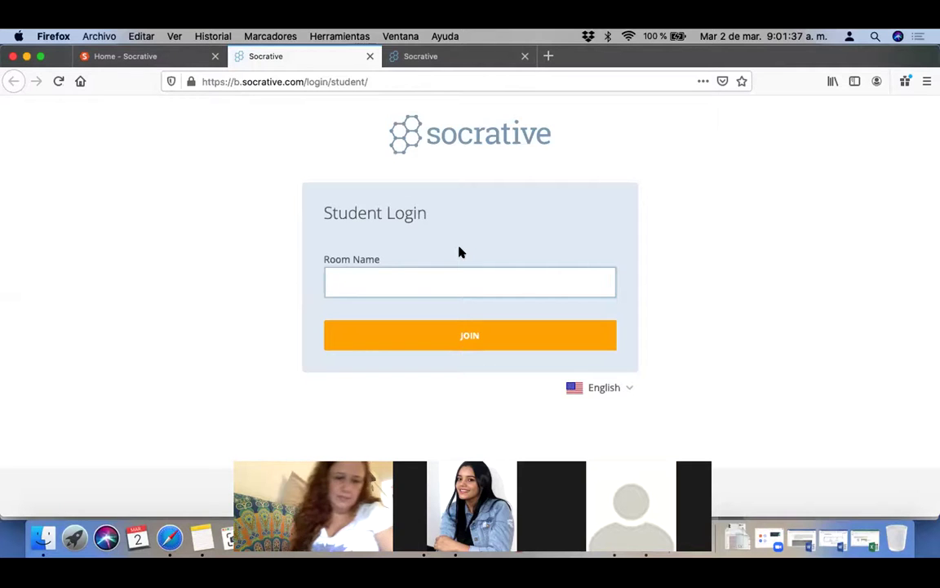
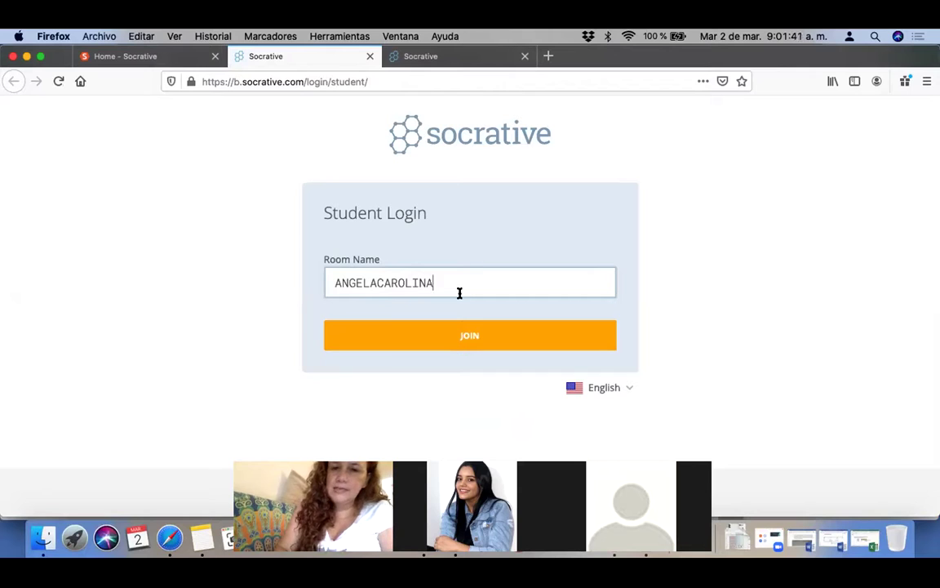